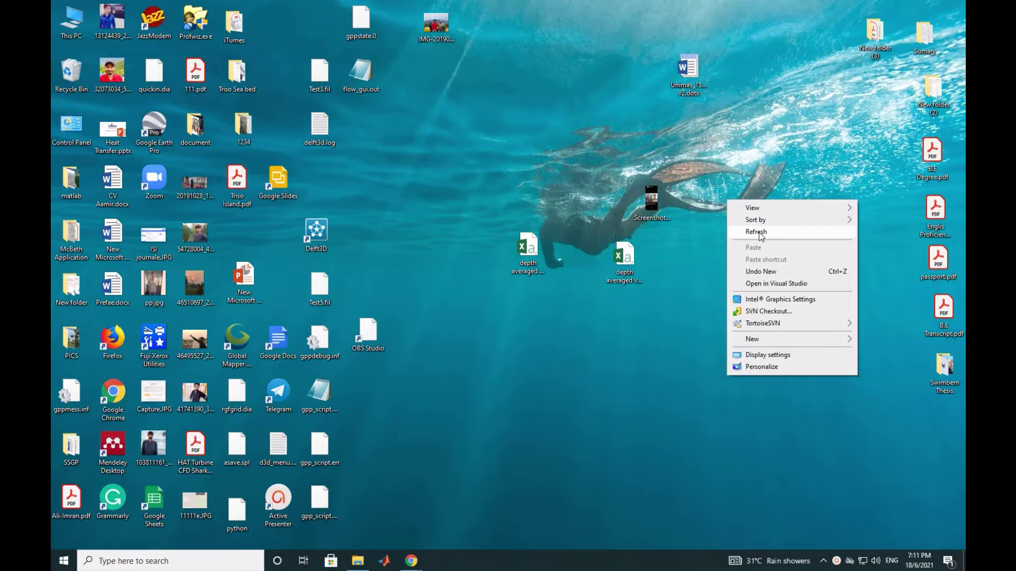
{"action": "left_click", "coordinate": [754, 232]}
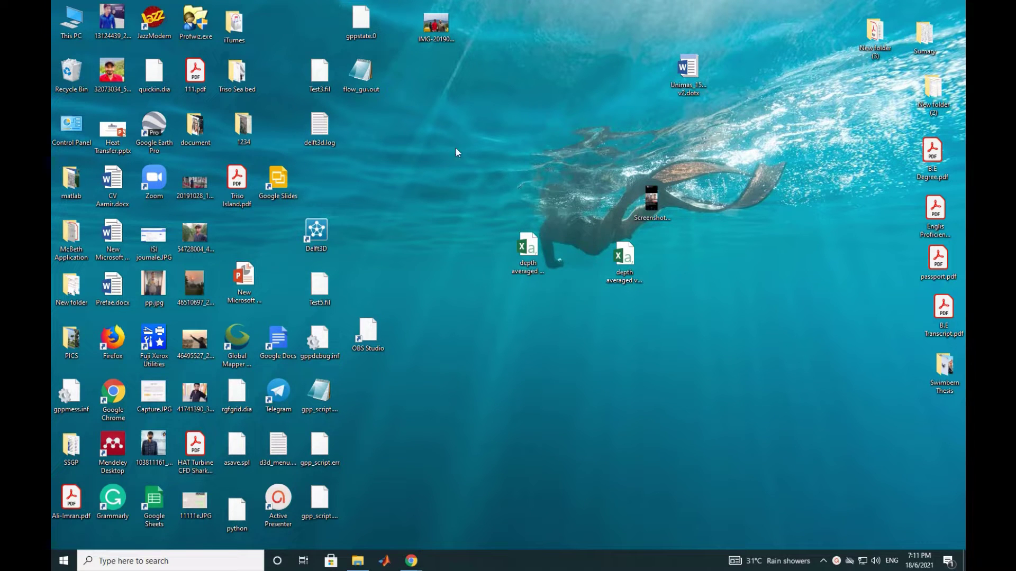
{"action": "right_click", "coordinate": [457, 128]}
{"action": "left_click", "coordinate": [483, 163]}
{"action": "right_click", "coordinate": [470, 155]}
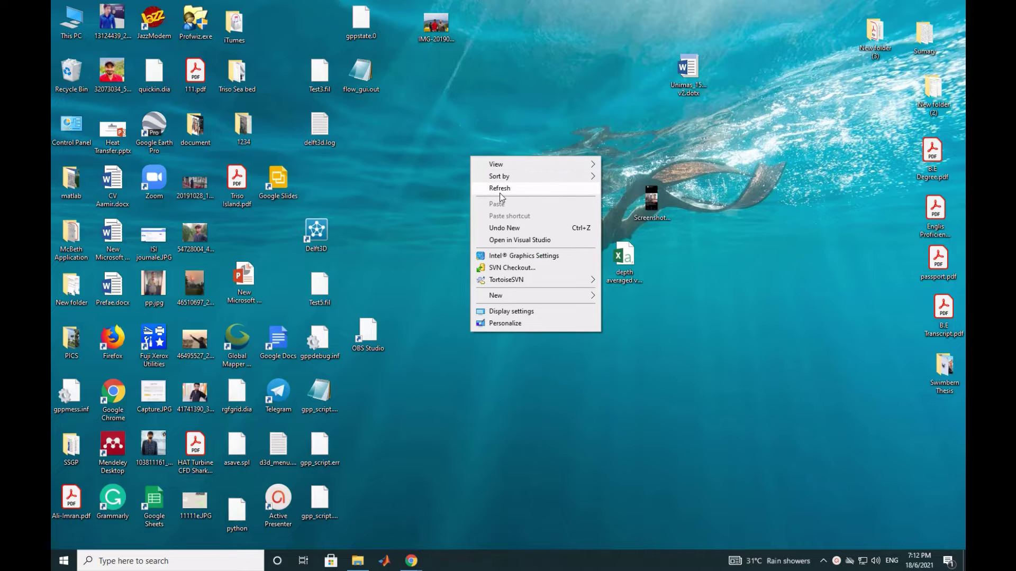
{"action": "left_click", "coordinate": [500, 197]}
{"action": "right_click", "coordinate": [473, 163]}
{"action": "left_click", "coordinate": [496, 200]}
{"action": "right_click", "coordinate": [470, 176]}
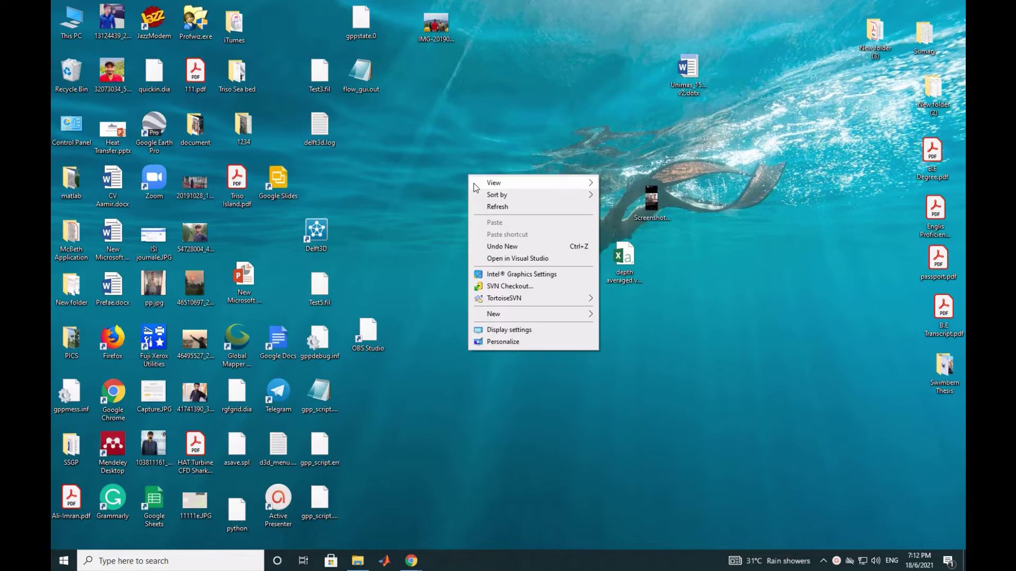
{"action": "left_click", "coordinate": [491, 208]}
{"action": "right_click", "coordinate": [466, 189]}
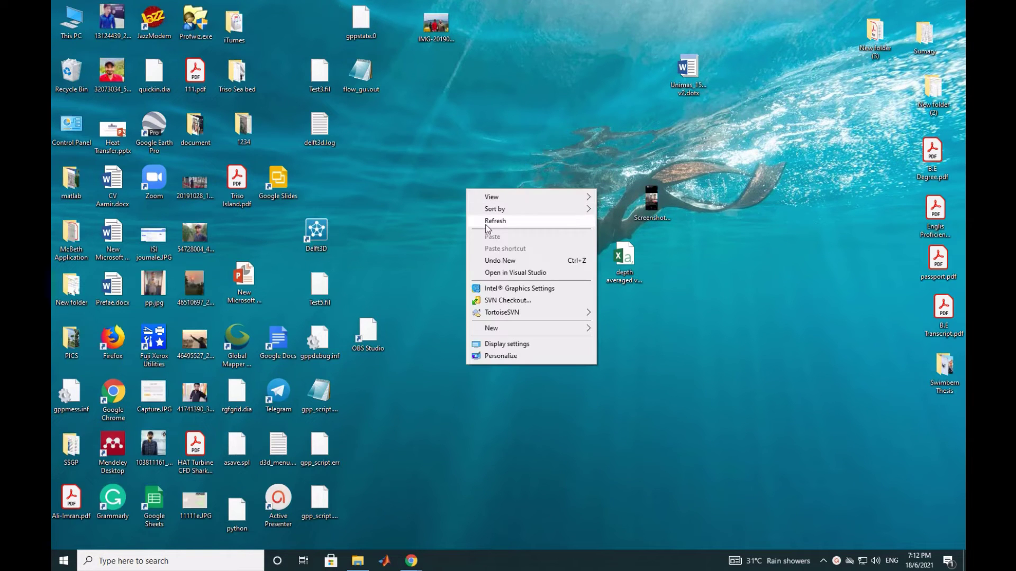
{"action": "left_click", "coordinate": [487, 226]}
{"action": "right_click", "coordinate": [423, 191]}
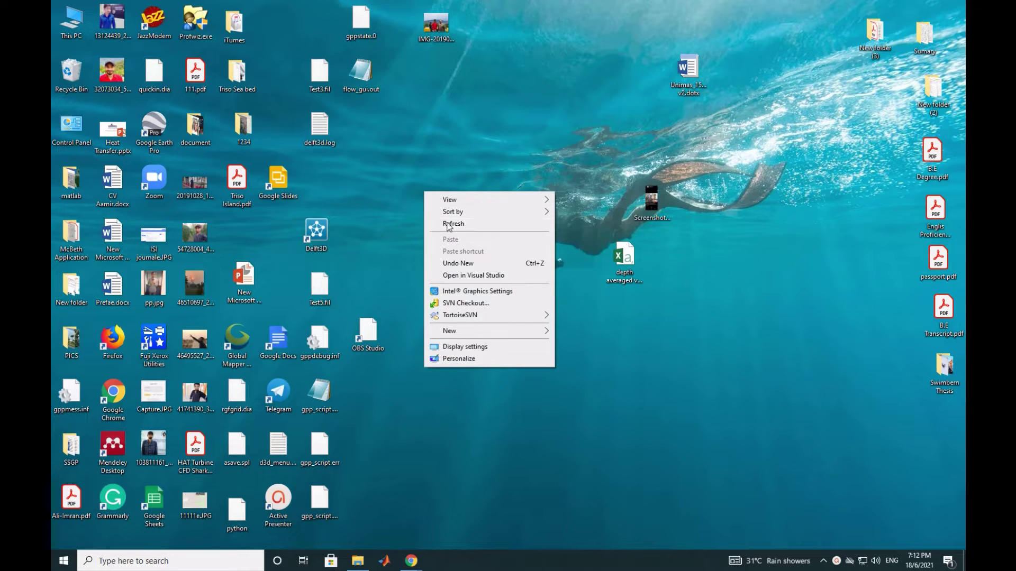
{"action": "left_click", "coordinate": [448, 224]}
{"action": "right_click", "coordinate": [441, 201]}
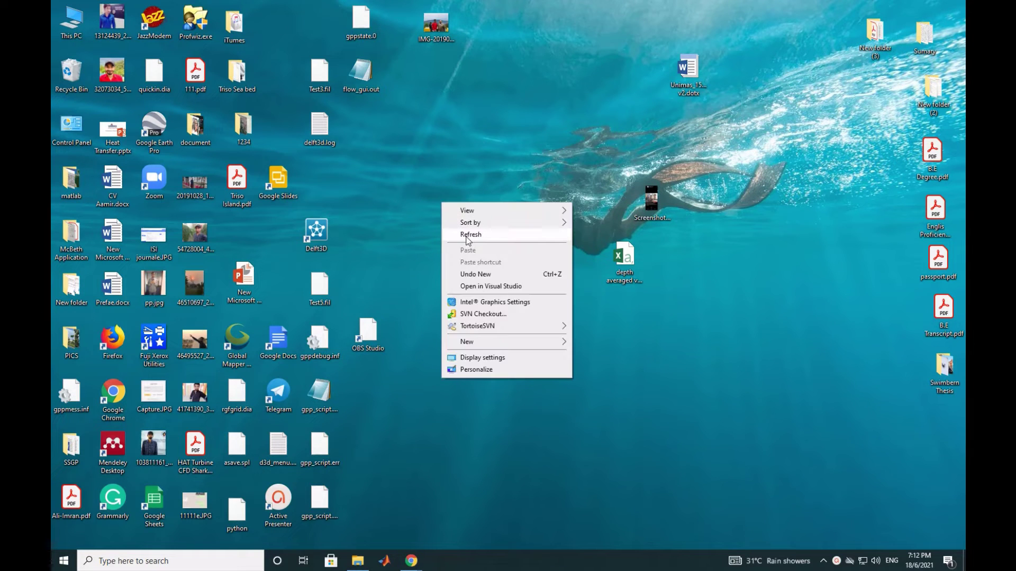
{"action": "left_click", "coordinate": [452, 234]}
{"action": "right_click", "coordinate": [418, 192]}
{"action": "left_click", "coordinate": [435, 223]}
{"action": "right_click", "coordinate": [414, 186]}
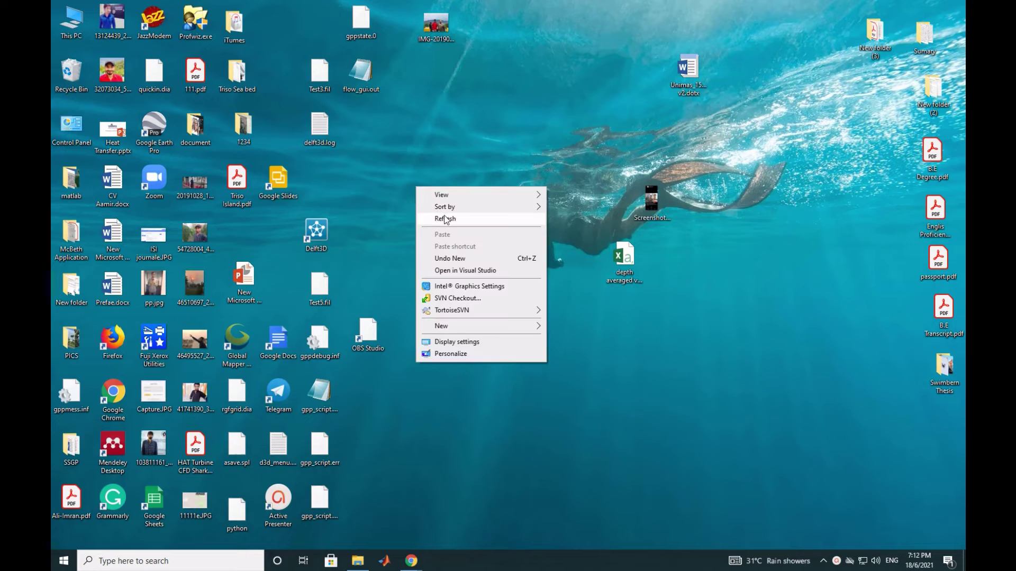
{"action": "left_click", "coordinate": [441, 216]}
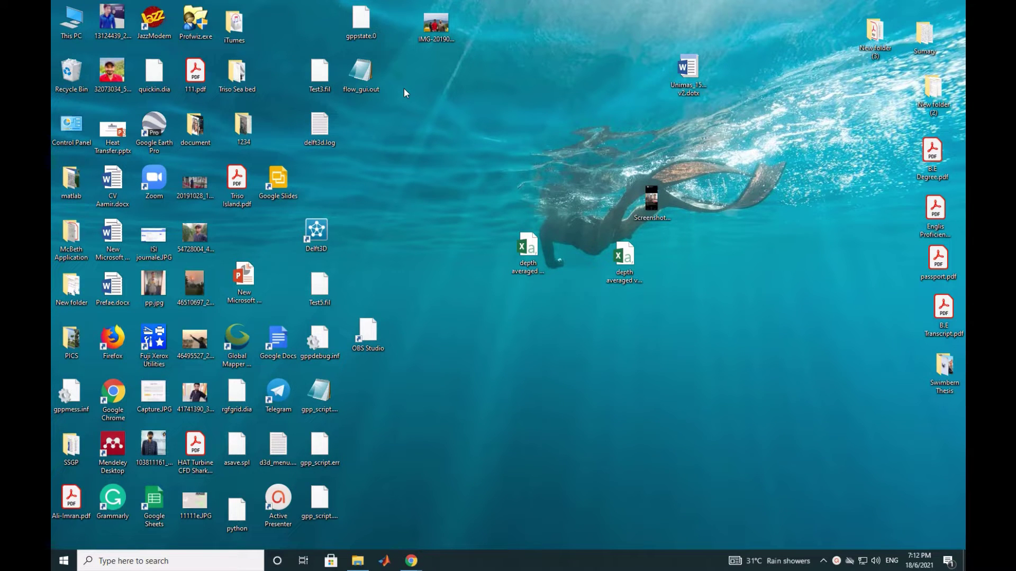
{"action": "right_click", "coordinate": [440, 91]}
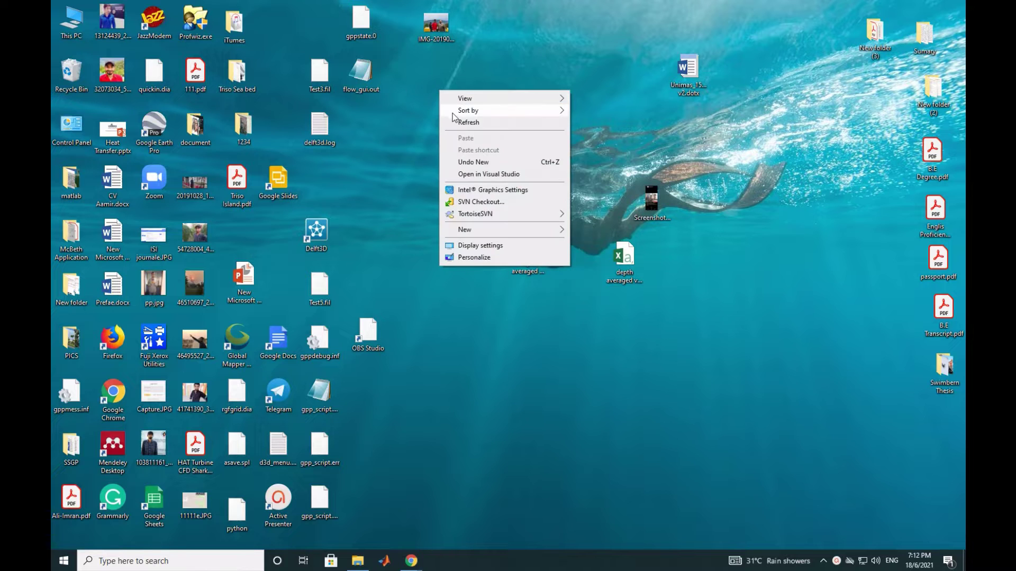
{"action": "left_click", "coordinate": [460, 123]}
{"action": "right_click", "coordinate": [458, 123]}
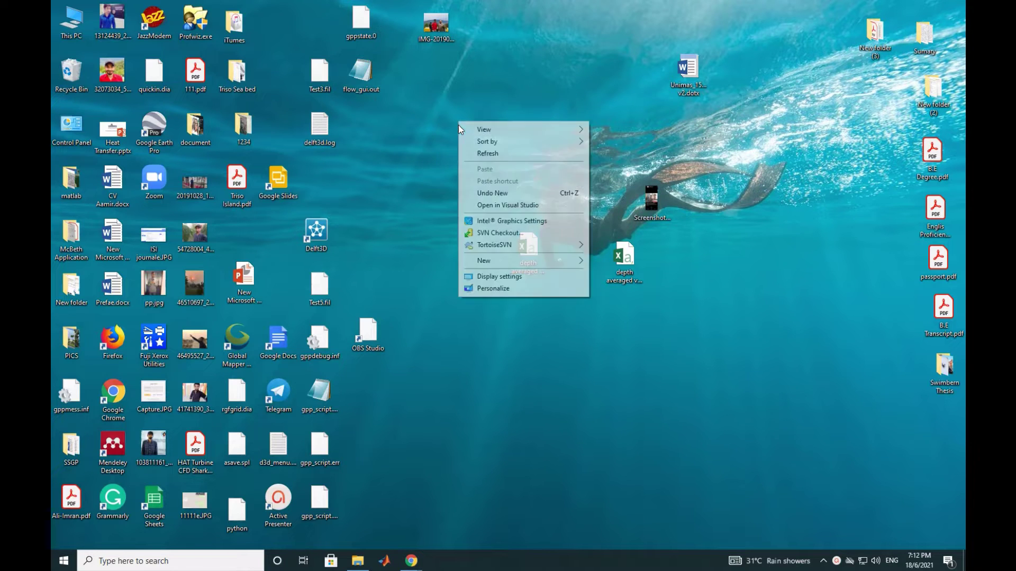
{"action": "left_click", "coordinate": [476, 152]}
{"action": "right_click", "coordinate": [475, 147]}
{"action": "left_click", "coordinate": [478, 178]}
{"action": "right_click", "coordinate": [467, 151]}
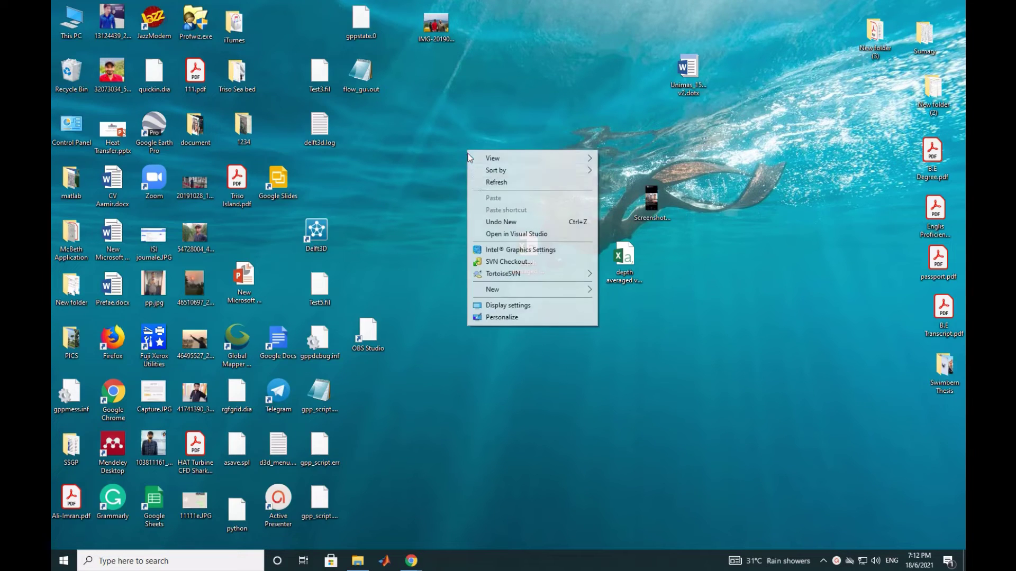
{"action": "left_click", "coordinate": [481, 183]}
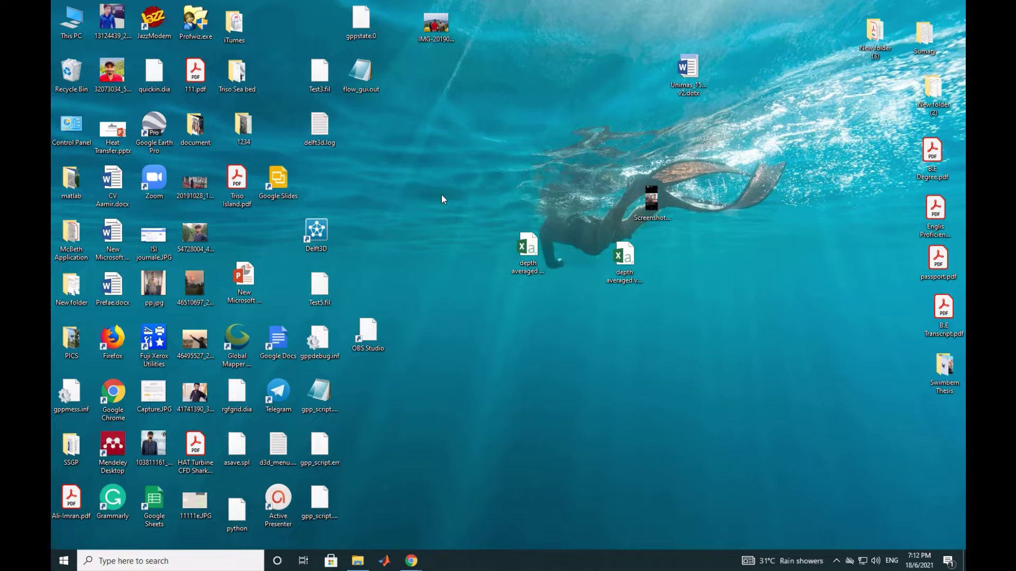
Switch to File Explorer and open the Compiled source code folder inside Delft3d_65936 on Local Disk (C:)
{"action": "left_click", "coordinate": [358, 561]}
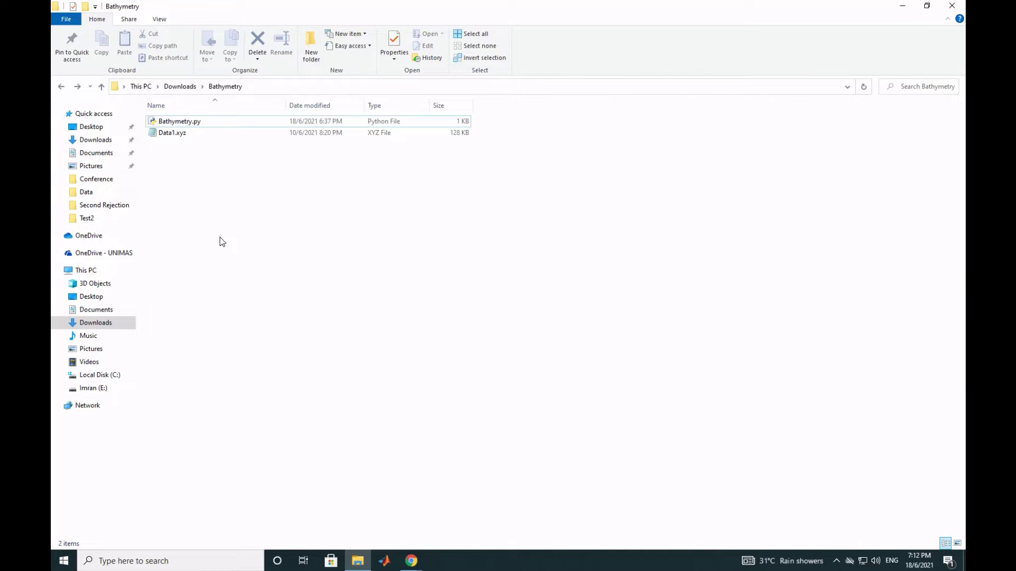
{"action": "right_click", "coordinate": [245, 244]}
{"action": "left_click", "coordinate": [275, 287]}
{"action": "right_click", "coordinate": [265, 254]}
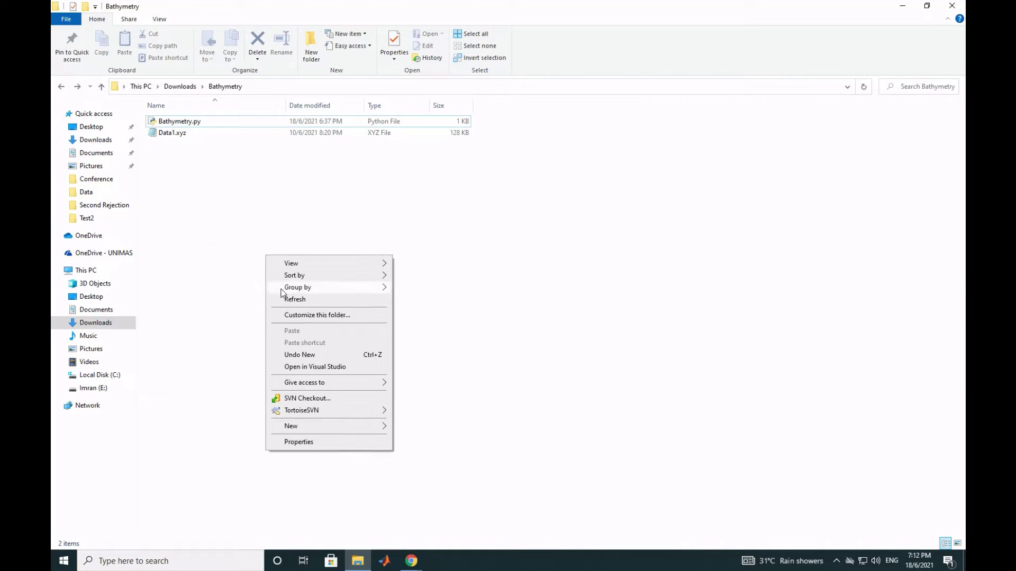
{"action": "left_click", "coordinate": [214, 295]}
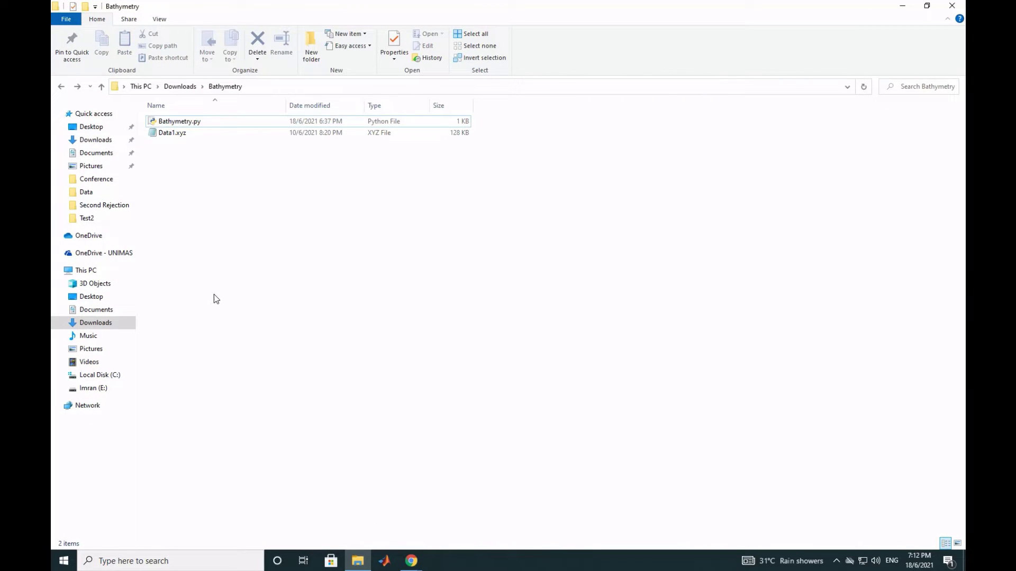
{"action": "left_click", "coordinate": [94, 375]}
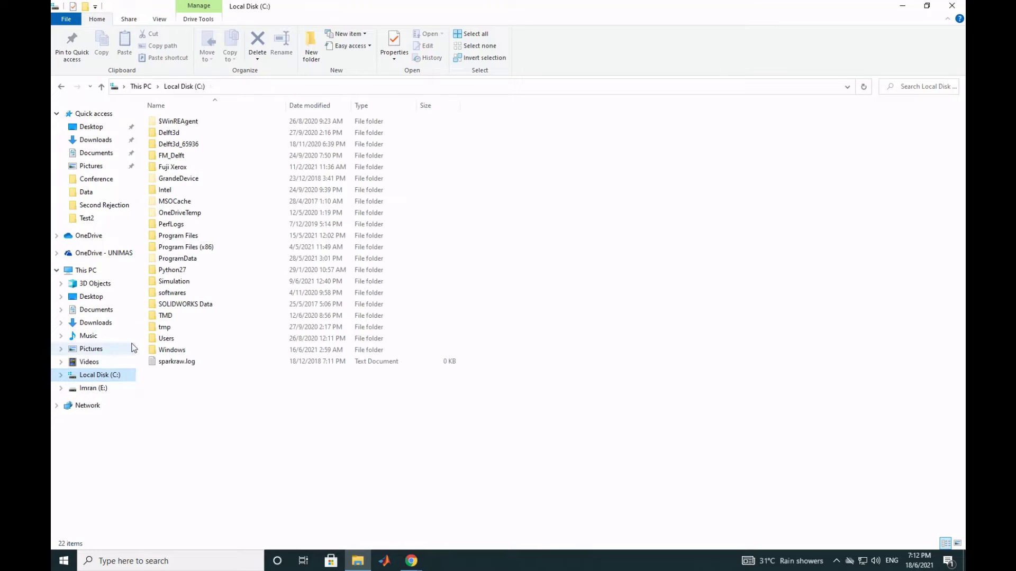
{"action": "double_click", "coordinate": [191, 148]}
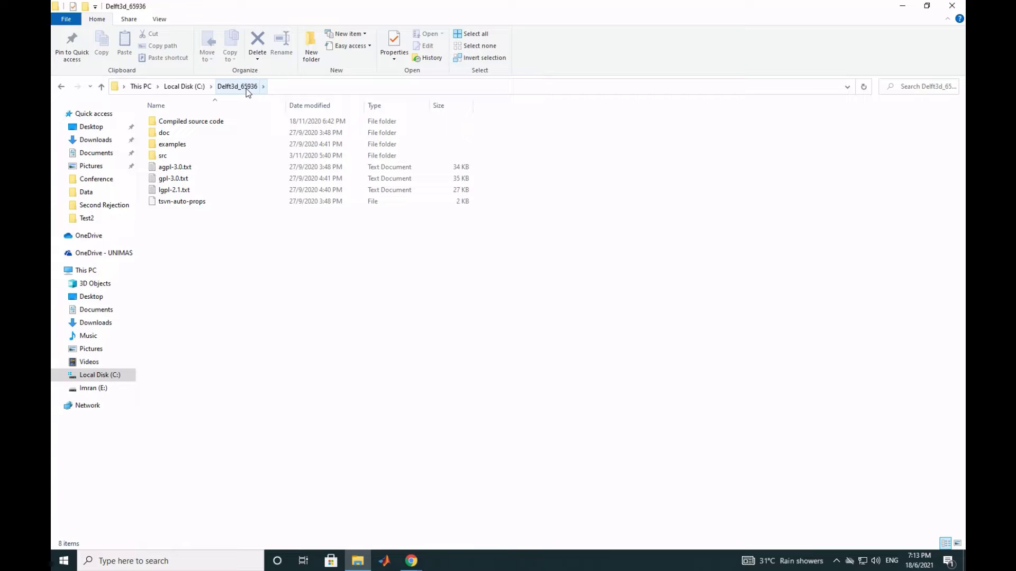
{"action": "double_click", "coordinate": [223, 121]}
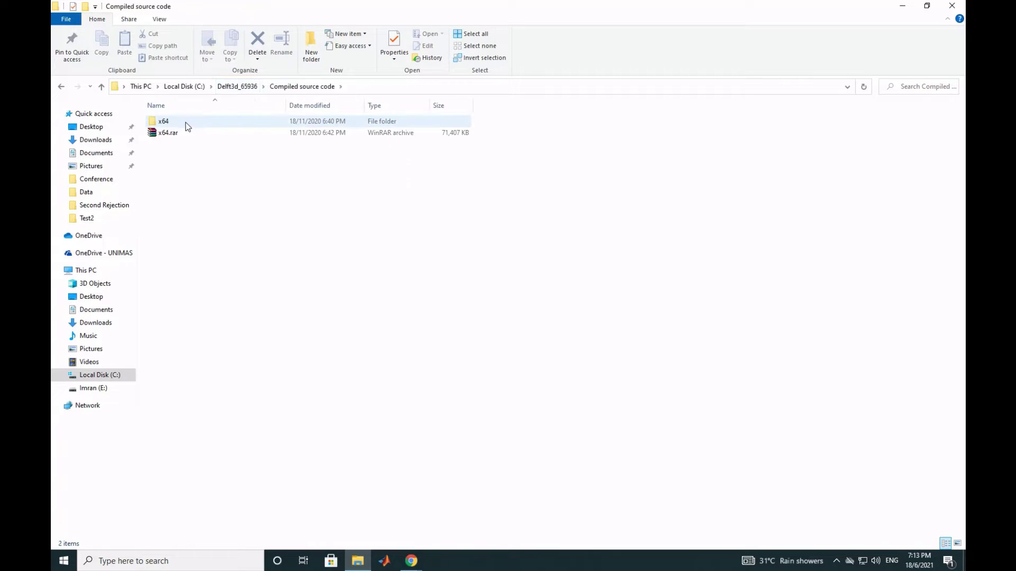
{"action": "left_click", "coordinate": [181, 134]}
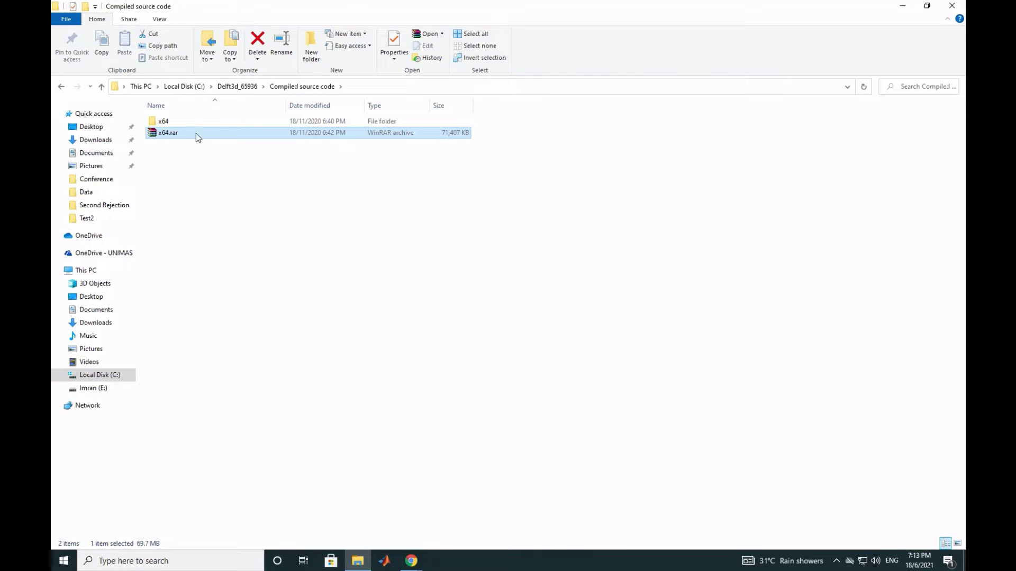
{"action": "right_click", "coordinate": [197, 157]}
{"action": "left_click", "coordinate": [227, 202]}
{"action": "right_click", "coordinate": [216, 178]}
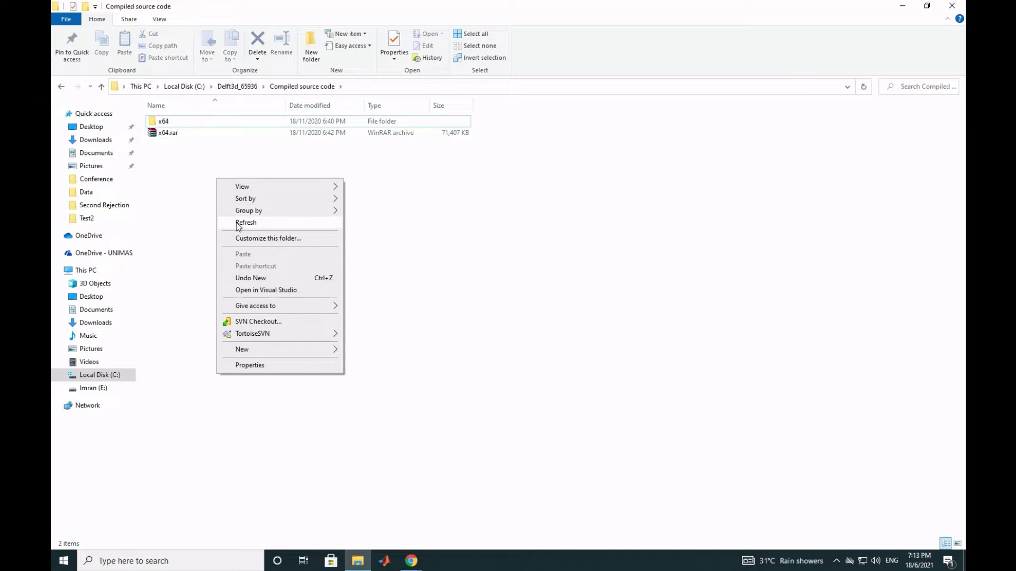
{"action": "left_click", "coordinate": [236, 222]}
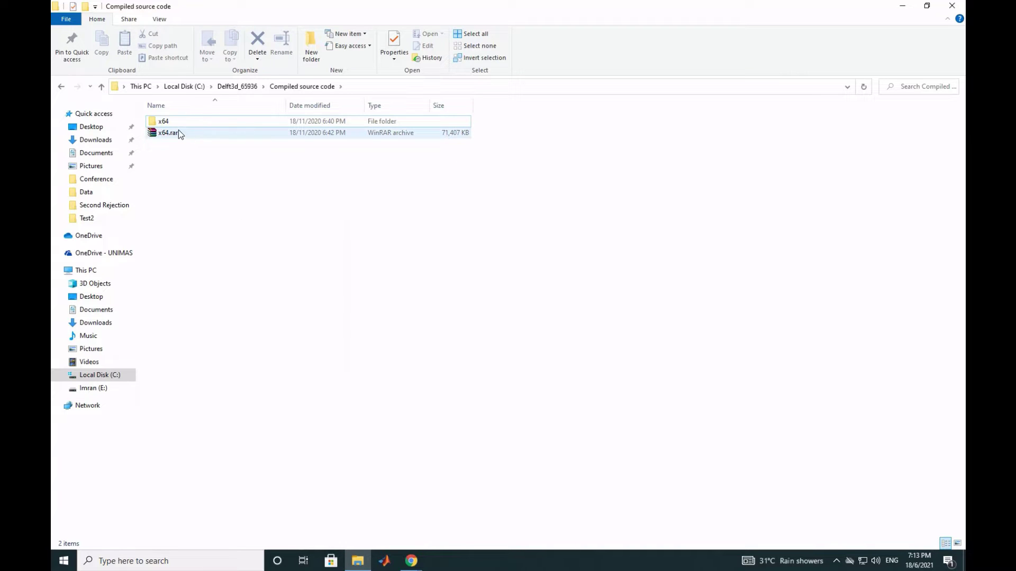
Copy the x64 folder from the Compiled source code folder
{"action": "left_click", "coordinate": [175, 126]}
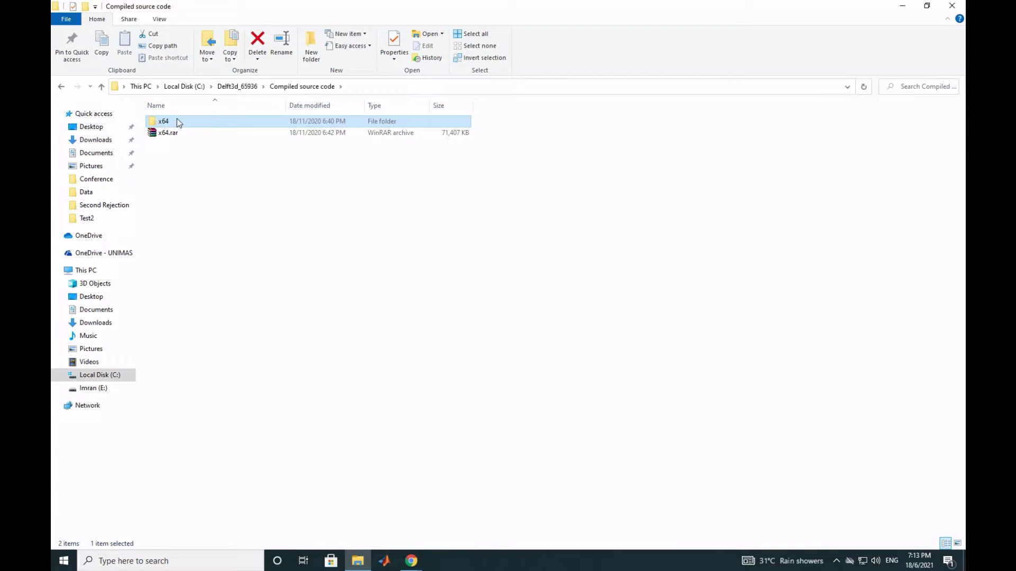
{"action": "right_click", "coordinate": [179, 121]}
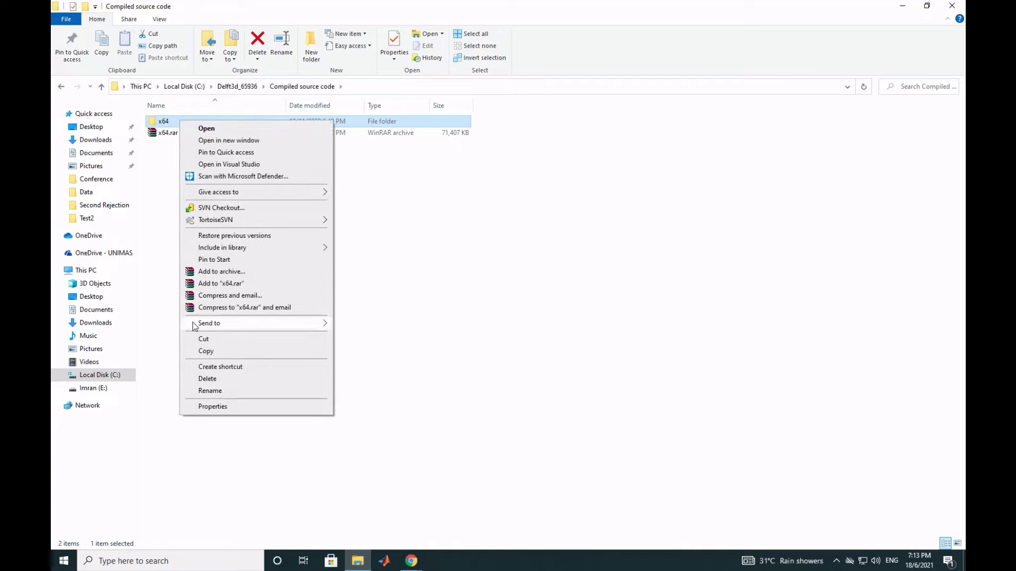
{"action": "left_click", "coordinate": [212, 352]}
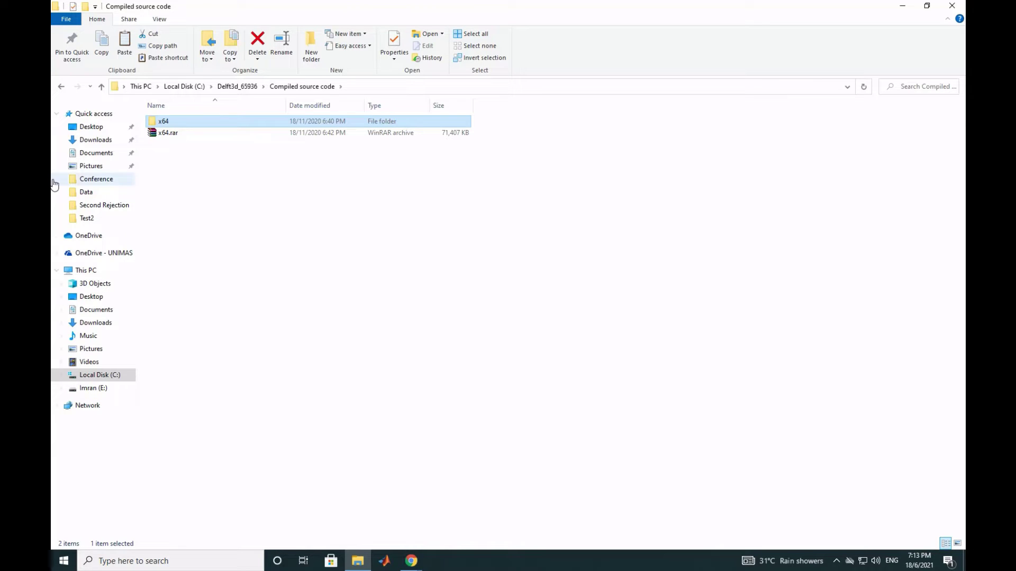
Go to the Delft3D 4.04.01 installation folder under Program Files\Deltares on Local Disk (C:)
{"action": "left_click", "coordinate": [89, 374]}
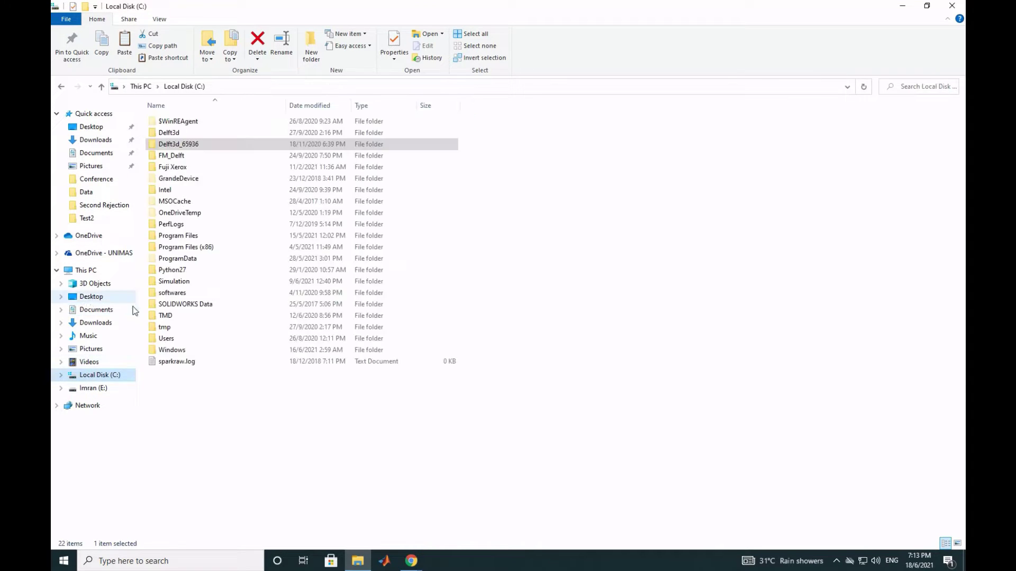
{"action": "double_click", "coordinate": [190, 236]}
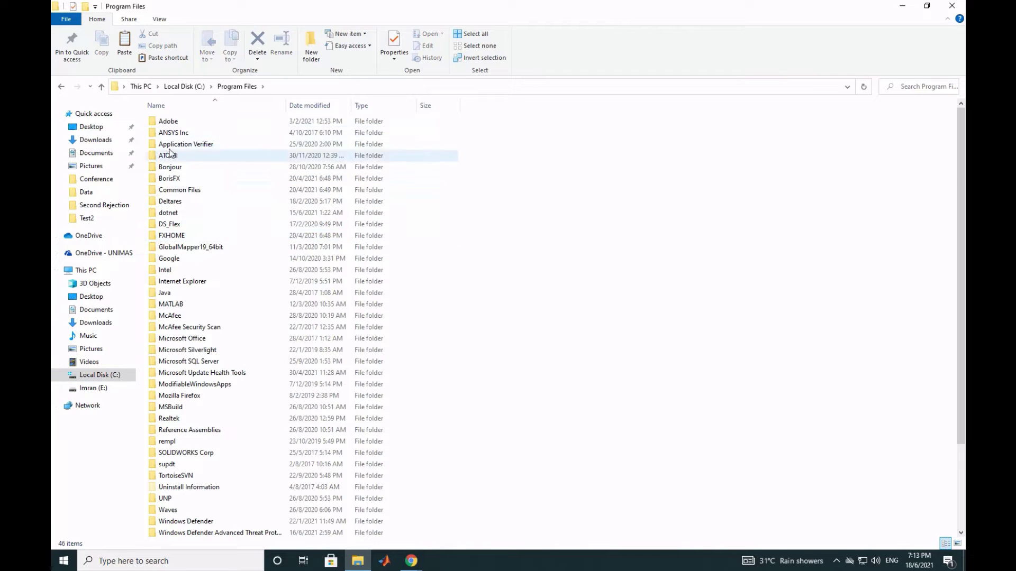
{"action": "double_click", "coordinate": [185, 204]}
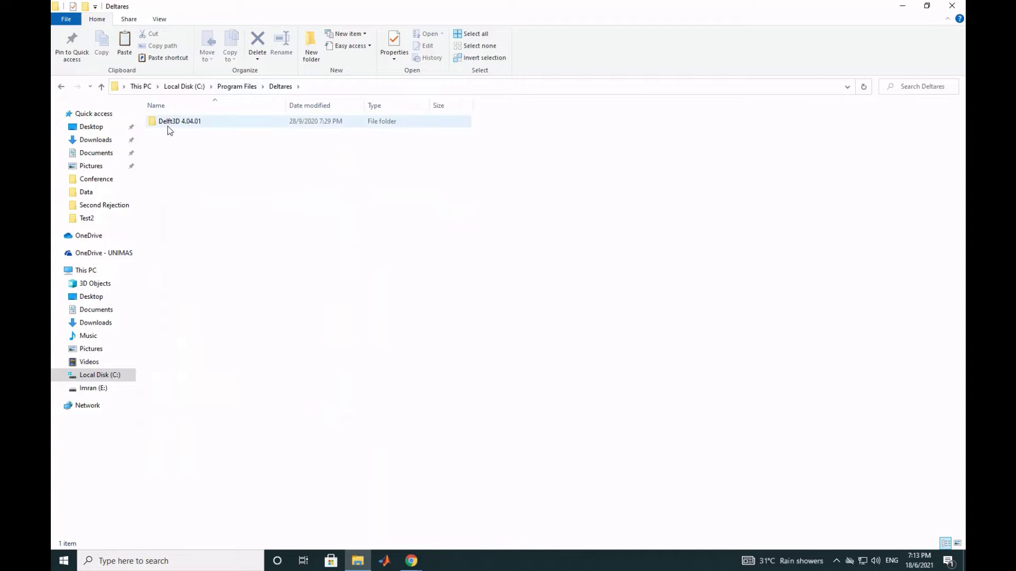
{"action": "double_click", "coordinate": [210, 126]}
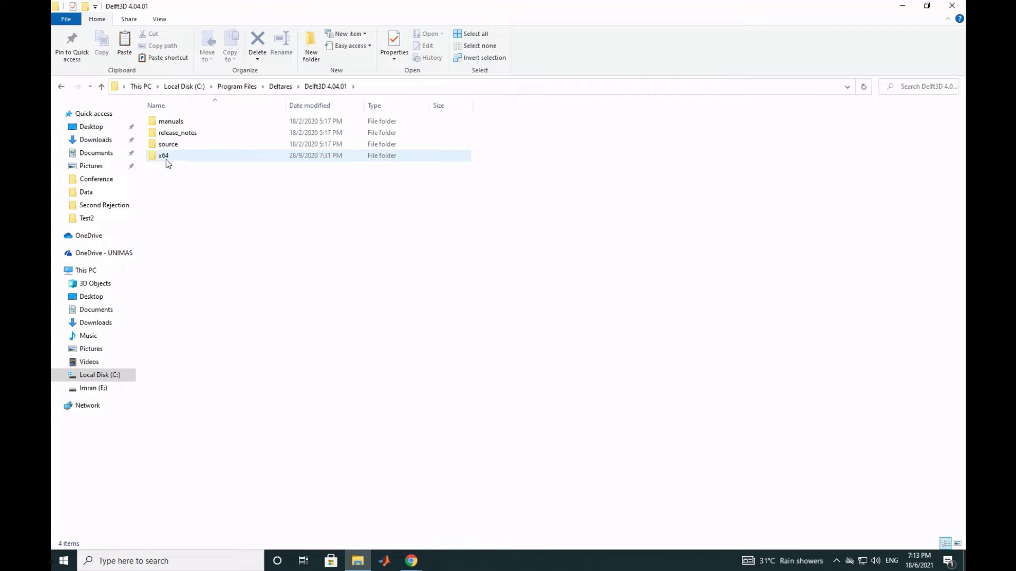
{"action": "right_click", "coordinate": [180, 179]}
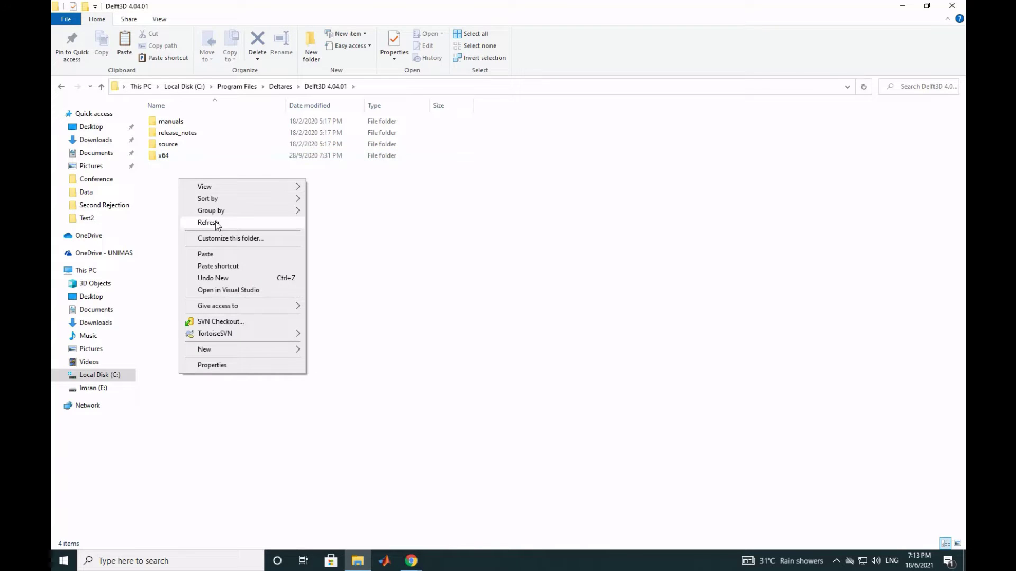
{"action": "left_click", "coordinate": [216, 223]}
{"action": "right_click", "coordinate": [178, 196]}
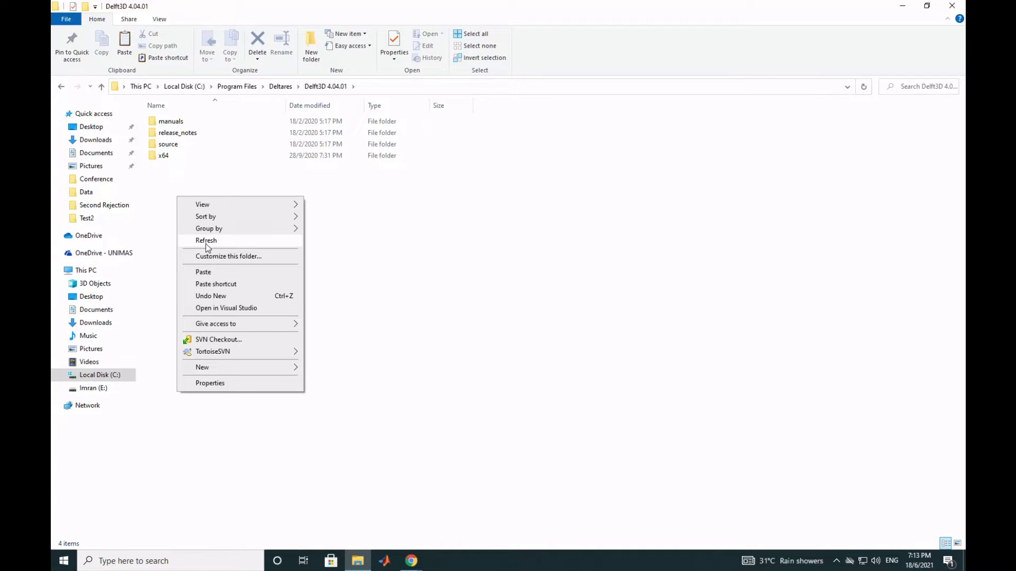
{"action": "left_click", "coordinate": [207, 240]}
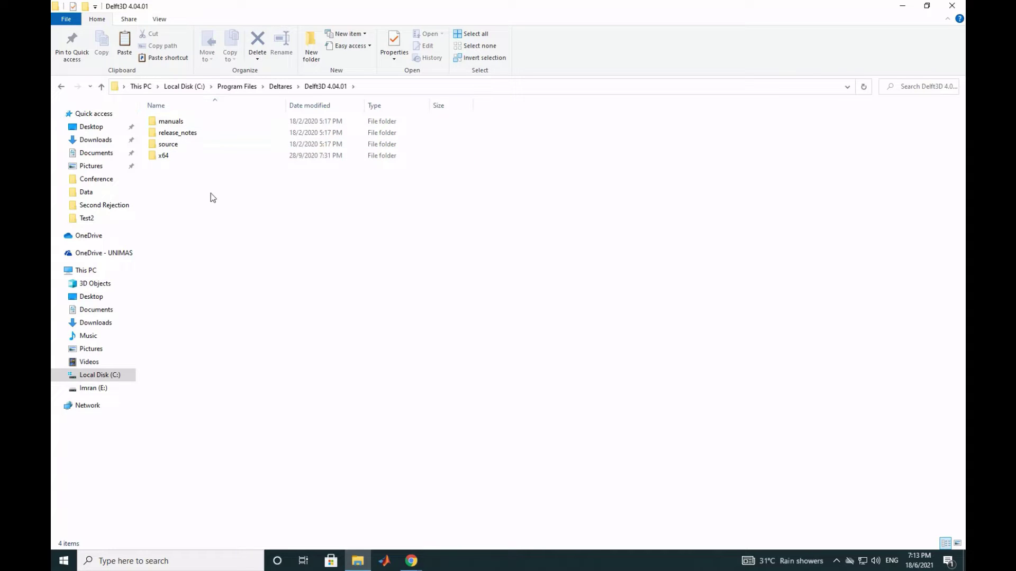
{"action": "right_click", "coordinate": [196, 244]}
{"action": "left_click", "coordinate": [224, 287]}
{"action": "right_click", "coordinate": [265, 208]}
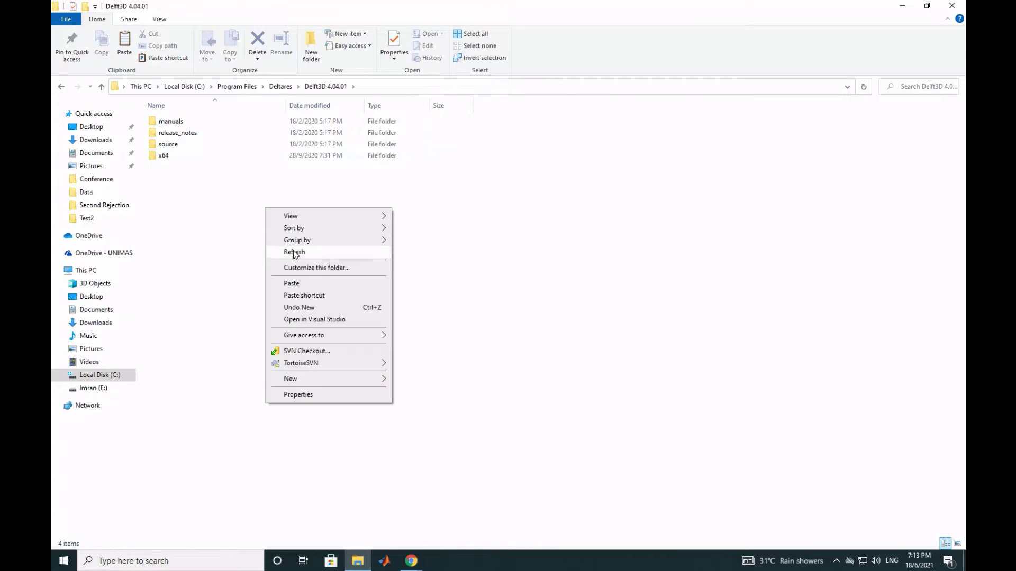
{"action": "left_click", "coordinate": [295, 253]}
{"action": "right_click", "coordinate": [278, 194]}
{"action": "left_click", "coordinate": [308, 238]}
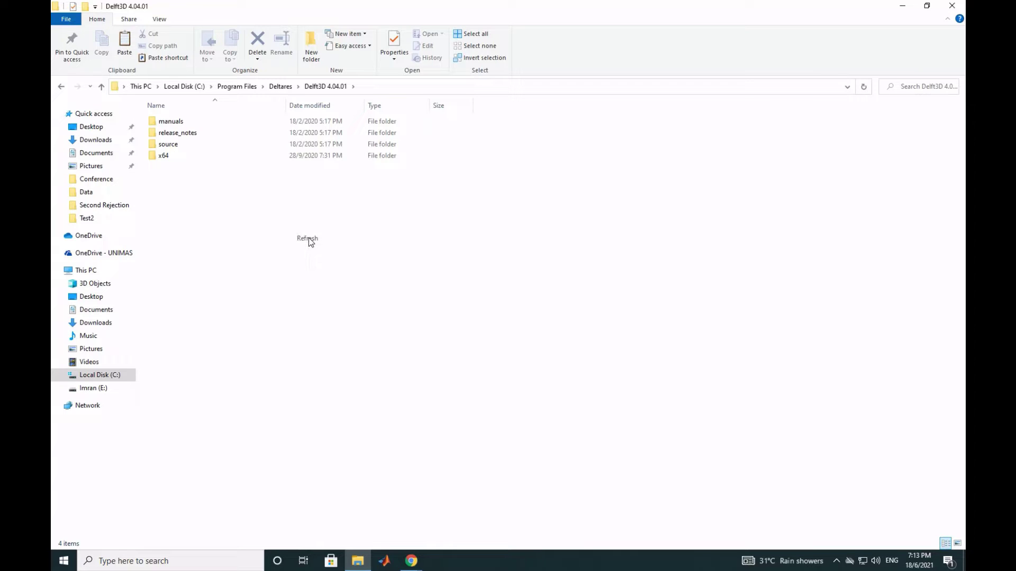
{"action": "right_click", "coordinate": [291, 223]}
{"action": "left_click", "coordinate": [306, 266]}
{"action": "right_click", "coordinate": [252, 217]}
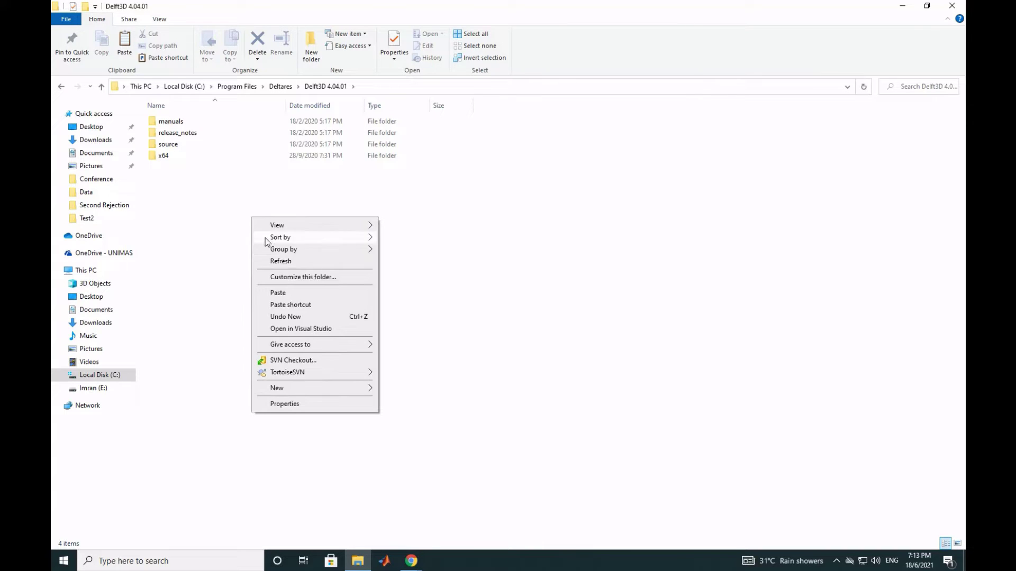
{"action": "left_click", "coordinate": [281, 261]}
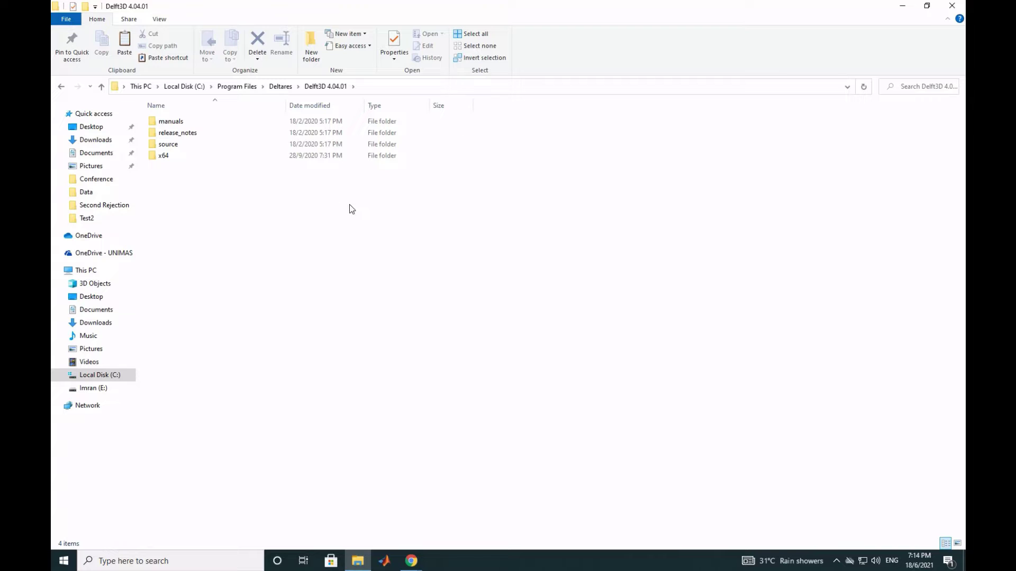
{"action": "right_click", "coordinate": [320, 245]}
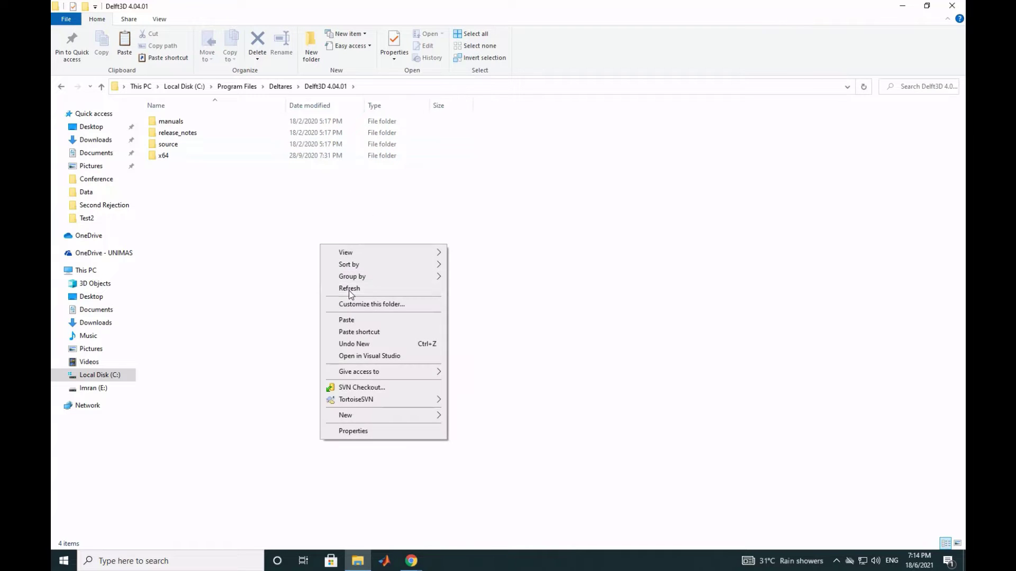
{"action": "left_click", "coordinate": [349, 292]}
{"action": "right_click", "coordinate": [324, 249]}
{"action": "left_click", "coordinate": [351, 294]}
{"action": "right_click", "coordinate": [317, 250]}
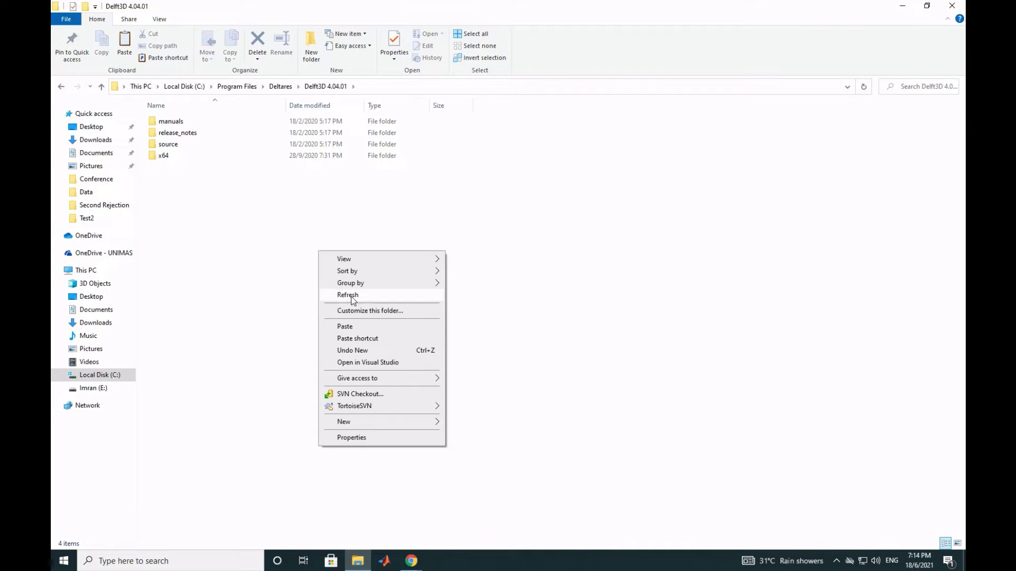
{"action": "left_click", "coordinate": [351, 297]}
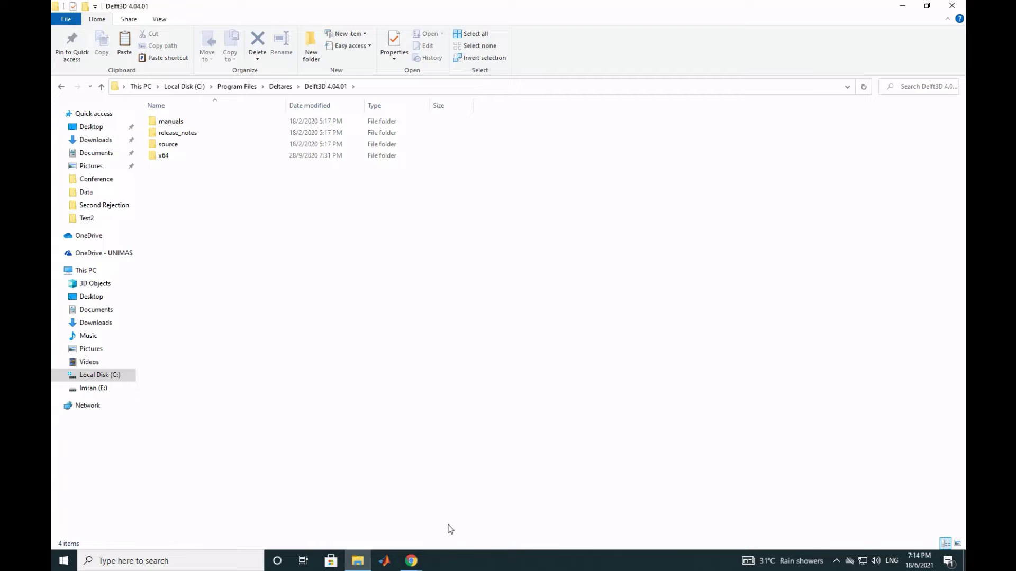
Switch to the Chrome window with the GEBCO data download page, replace that page with a new tab and search for "gebco"
{"action": "mouse_move", "coordinate": [416, 565]}
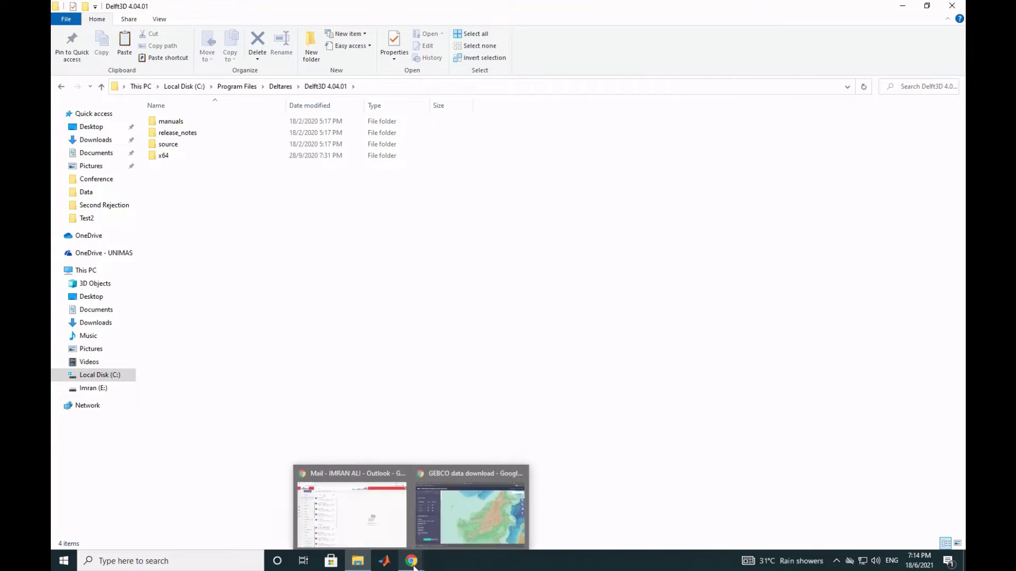
{"action": "left_click", "coordinate": [468, 503]}
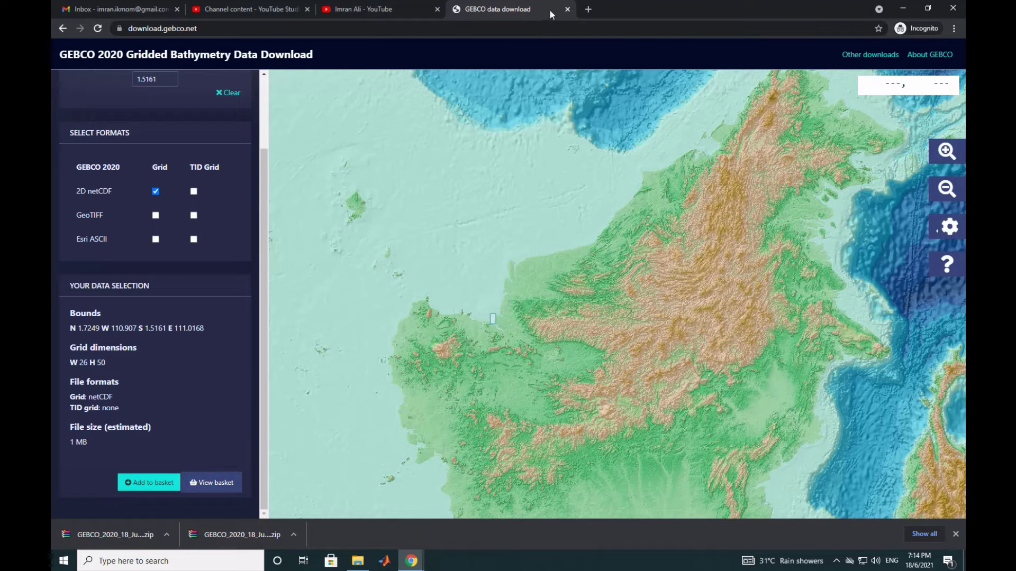
{"action": "left_click", "coordinate": [567, 9]}
{"action": "left_click", "coordinate": [455, 9]}
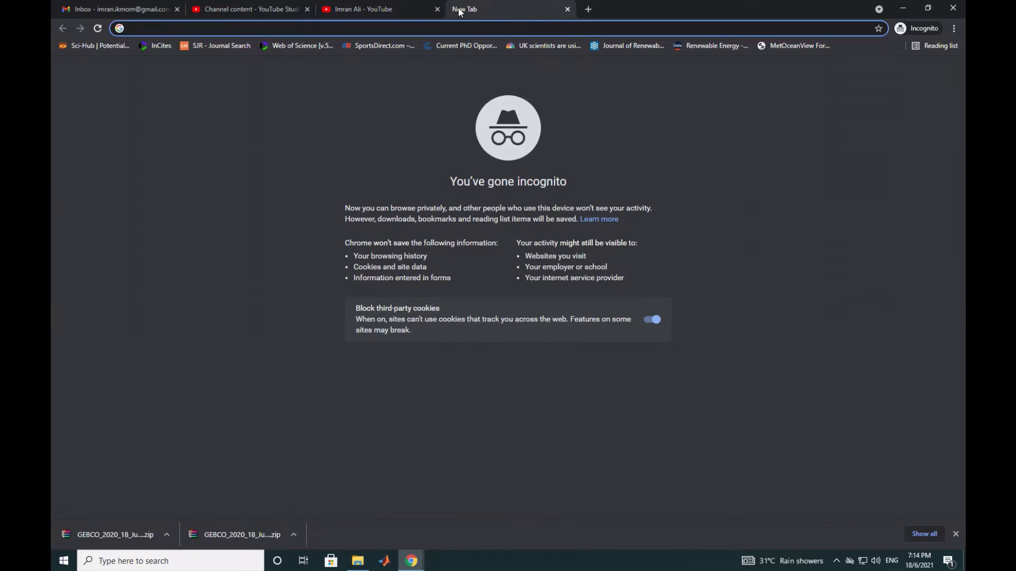
{"action": "type", "text": "gebco"}
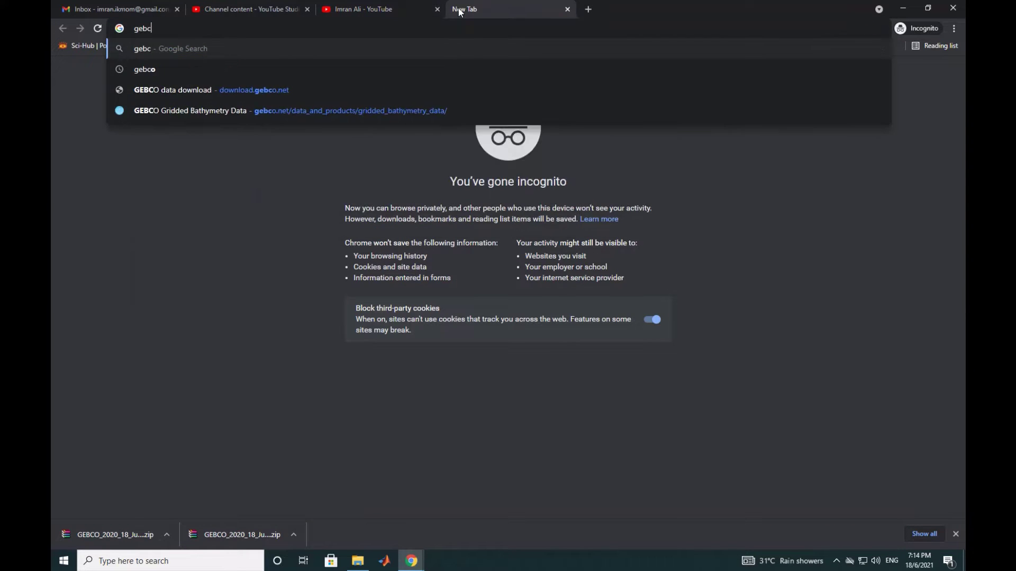
{"action": "key", "text": "Return"}
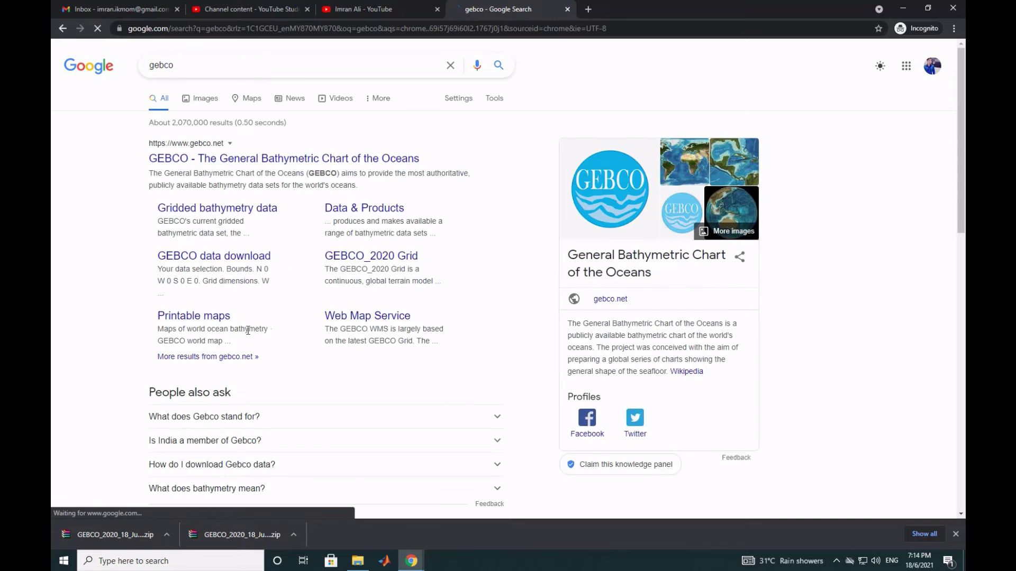
Open GEBCO's gridded bathymetry data page and launch its download application for user-defined areas
{"action": "left_click", "coordinate": [226, 215]}
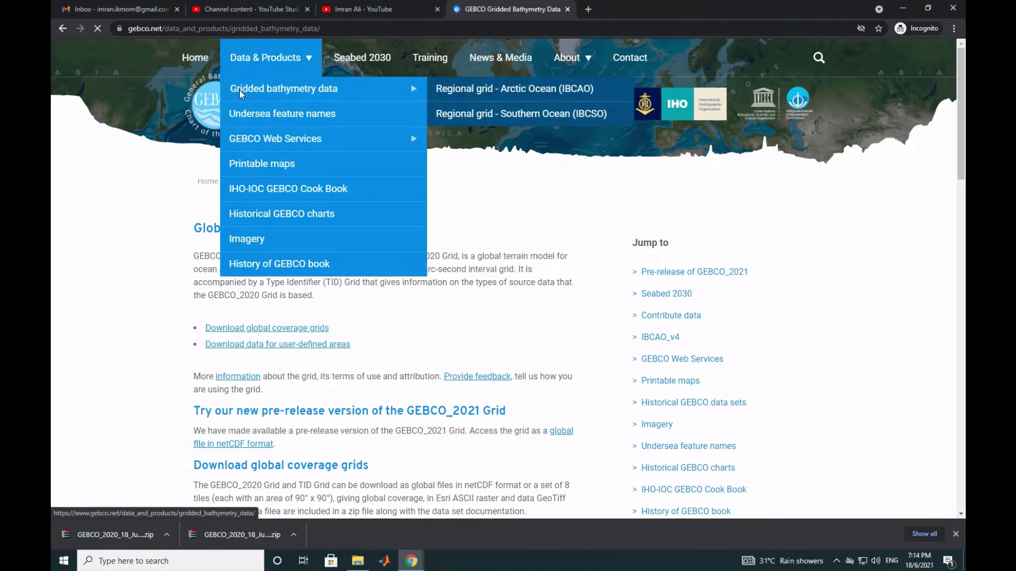
{"action": "scroll", "coordinate": [387, 349], "scroll_direction": "down", "scroll_amount": 5}
{"action": "scroll", "coordinate": [387, 349], "scroll_direction": "down", "scroll_amount": 5}
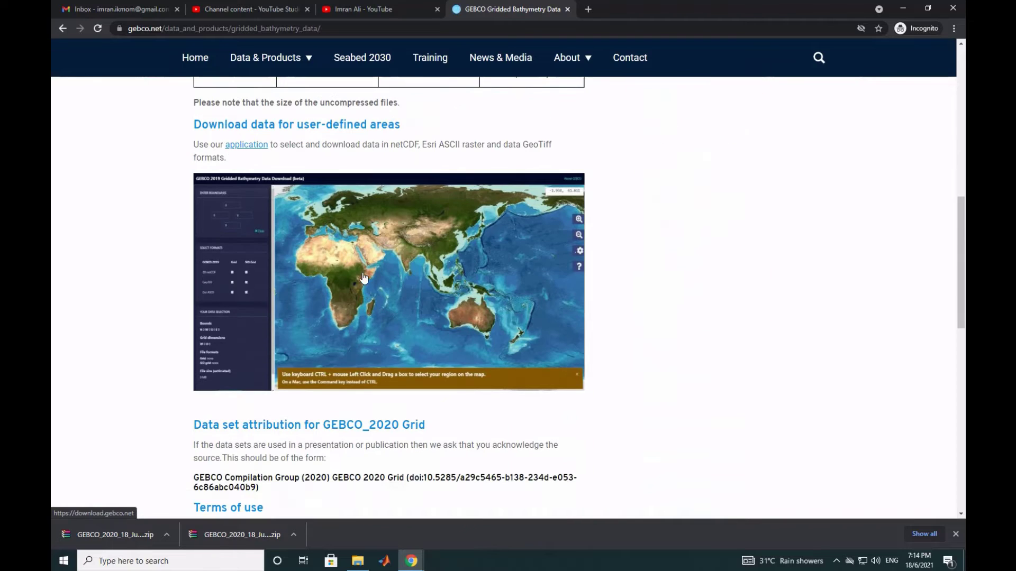
{"action": "left_click", "coordinate": [382, 202]}
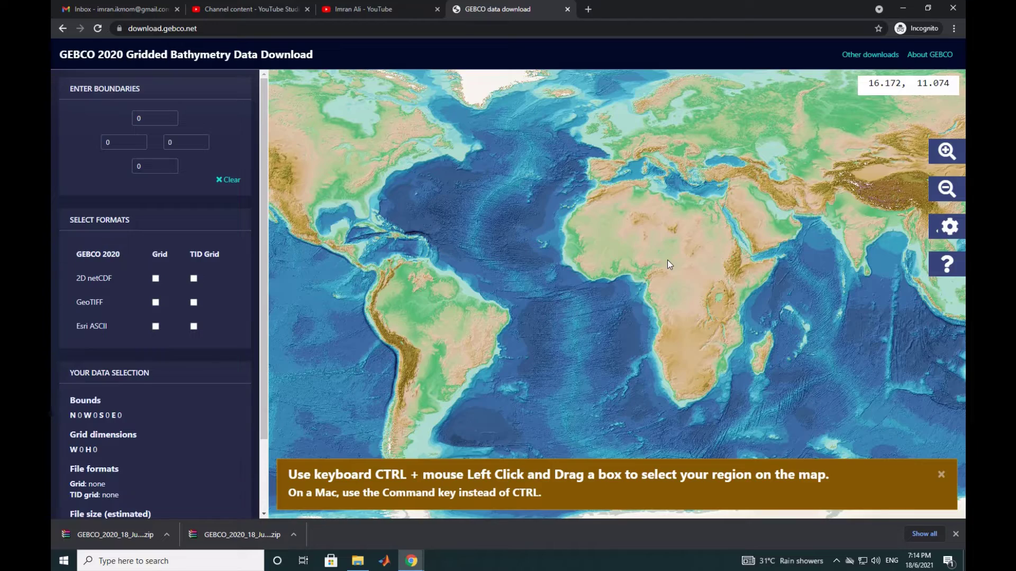
Select a small coastal region in northwest Borneo, about N 1.7688, S 1.604, W 110.874, E 110.9949, on the map
{"action": "left_click_drag", "start_coordinate": [668, 259], "coordinate": [363, 243]}
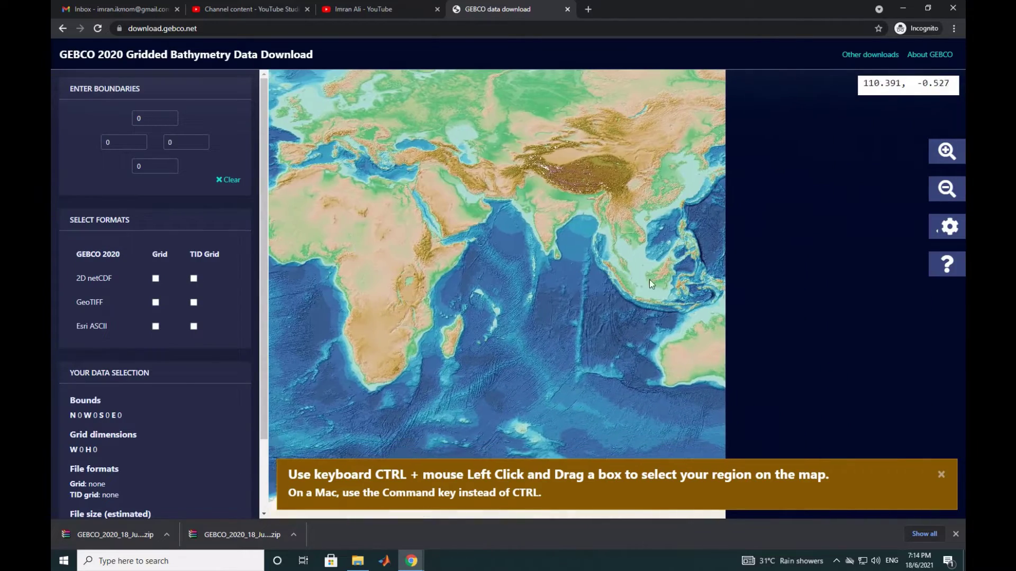
{"action": "scroll", "coordinate": [664, 282], "scroll_direction": "up", "scroll_amount": 1}
{"action": "scroll", "coordinate": [573, 278], "scroll_direction": "up", "scroll_amount": 1}
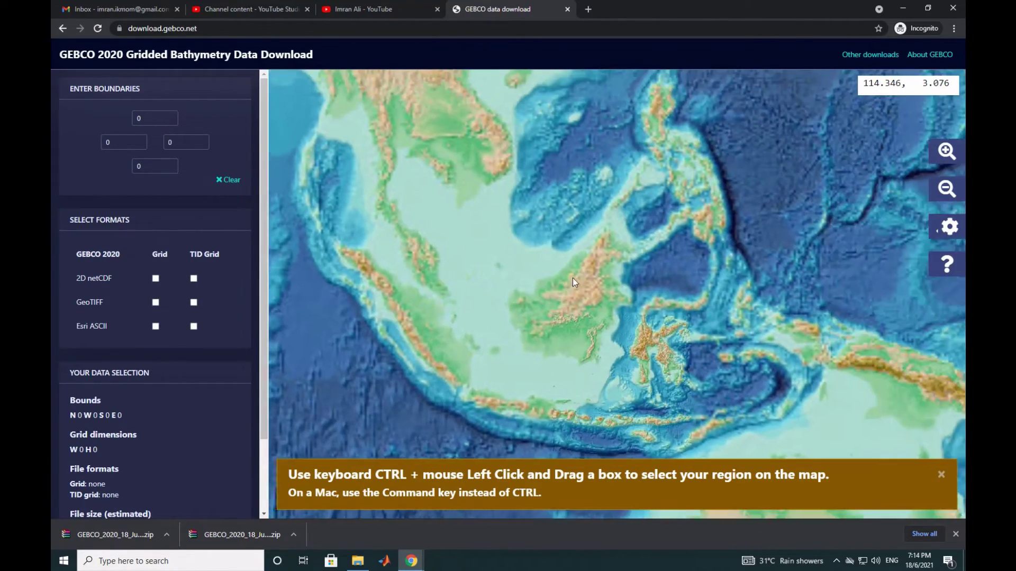
{"action": "scroll", "coordinate": [496, 313], "scroll_direction": "up", "scroll_amount": 1}
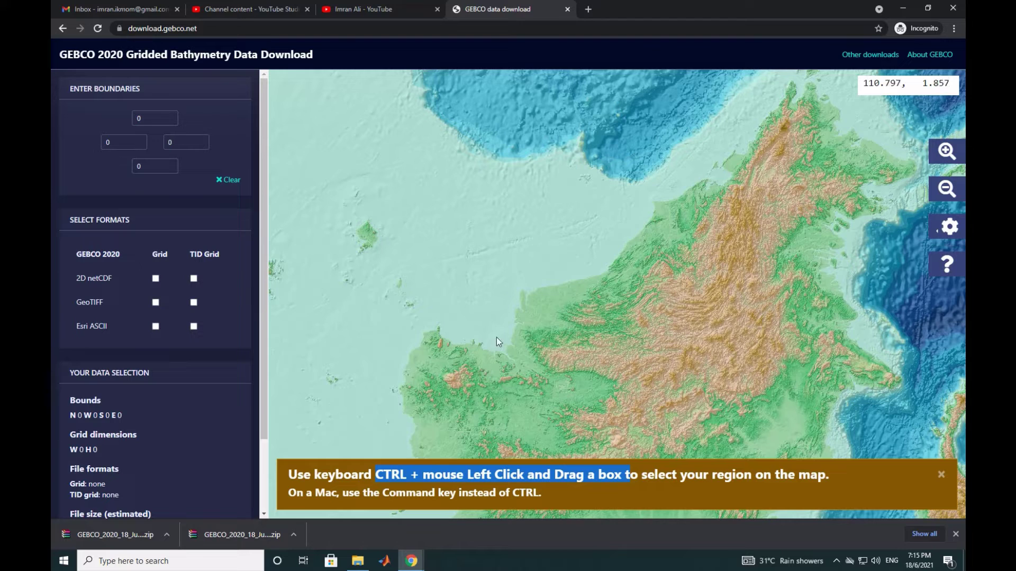
{"action": "left_click_drag", "start_coordinate": [500, 342], "coordinate": [507, 351]}
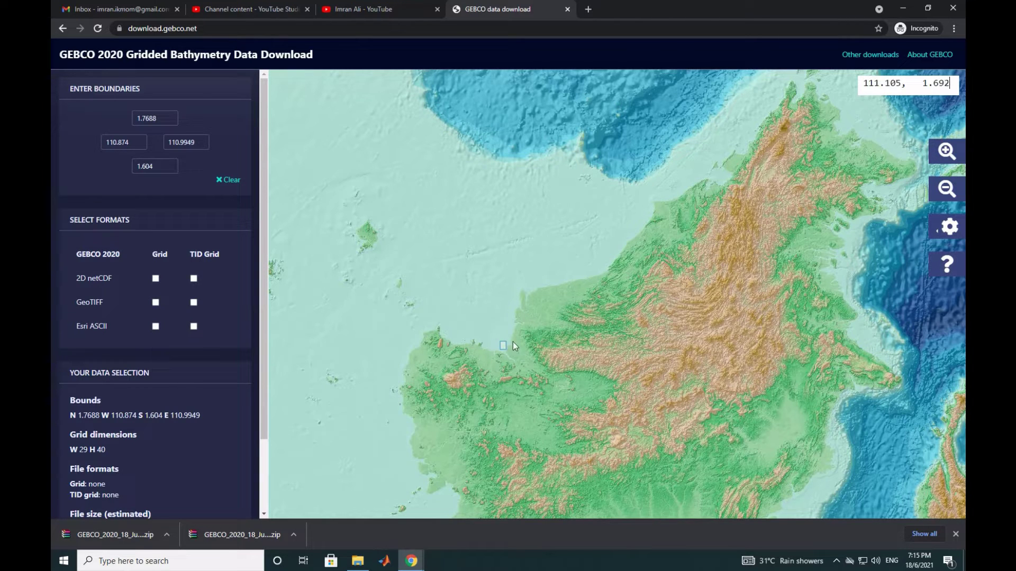
Choose the 2D netCDF grid format, add the selected area to the basket and download the data
{"action": "left_click", "coordinate": [157, 282]}
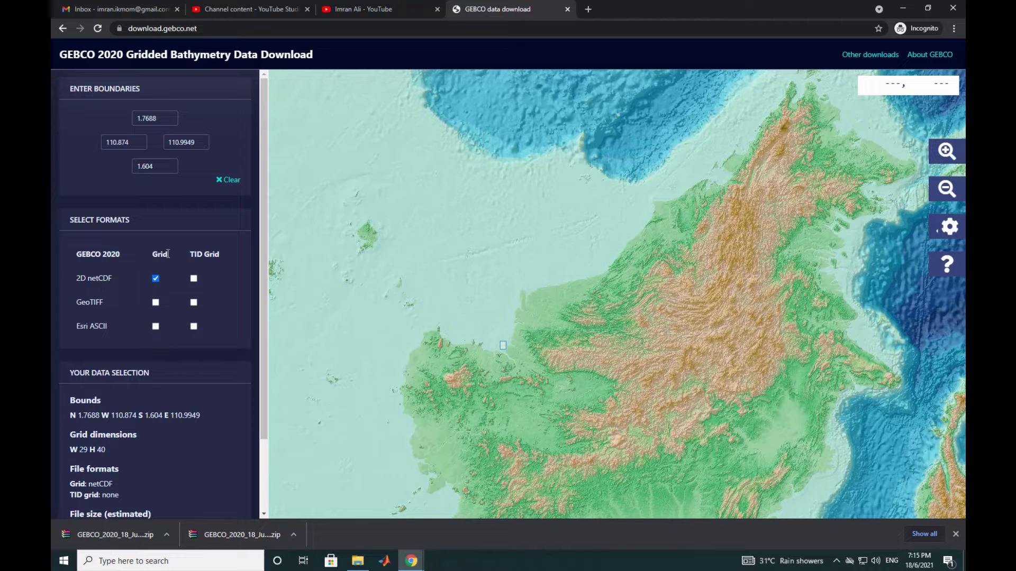
{"action": "scroll", "coordinate": [147, 342], "scroll_direction": "down", "scroll_amount": 2}
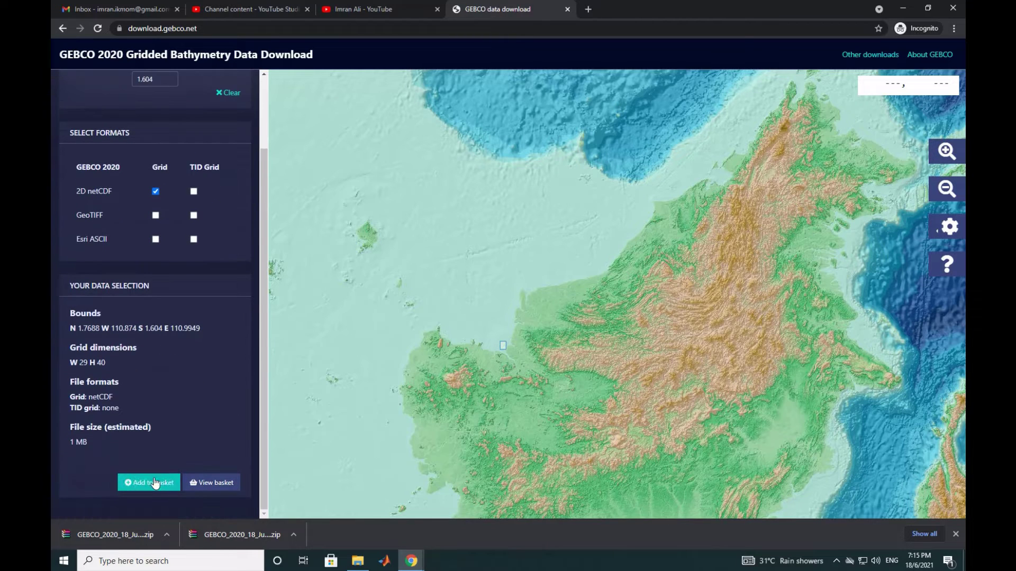
{"action": "left_click", "coordinate": [153, 490]}
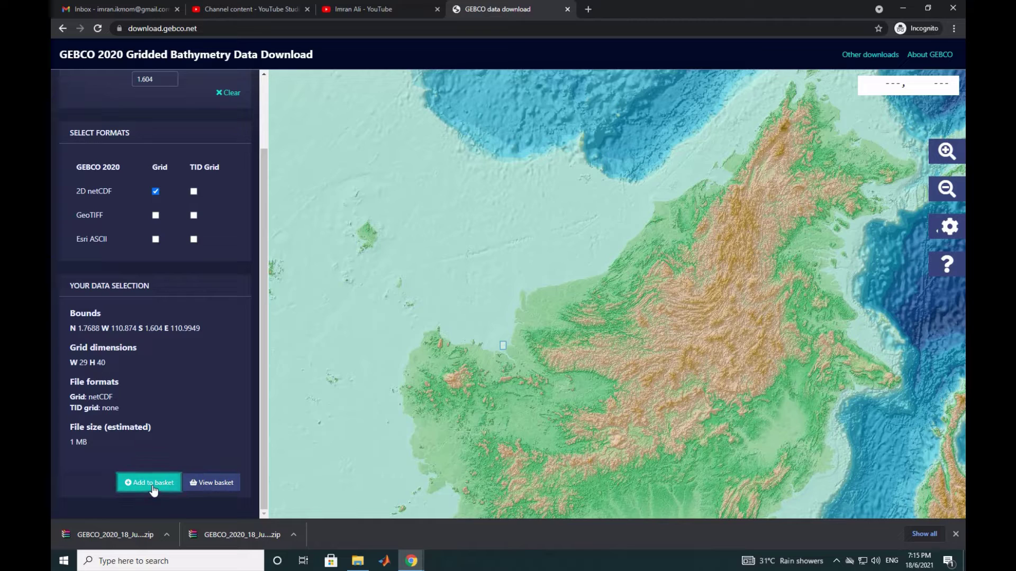
{"action": "left_click", "coordinate": [218, 486]}
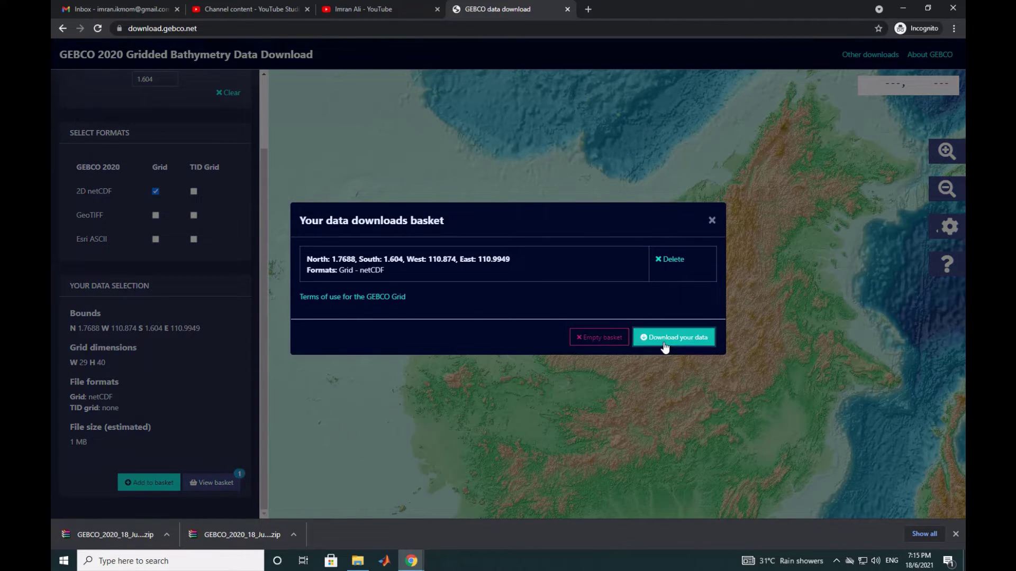
{"action": "left_click", "coordinate": [643, 338]}
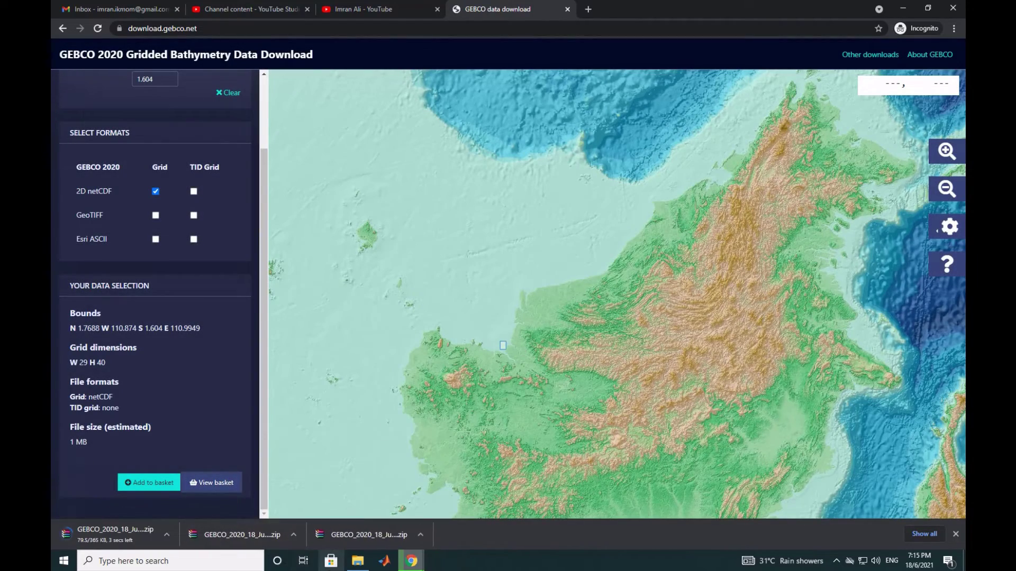
Switch to File Explorer and move the downloaded GEBCO_2020 zip file into the Bathymetry folder in Downloads
{"action": "left_click", "coordinate": [357, 560]}
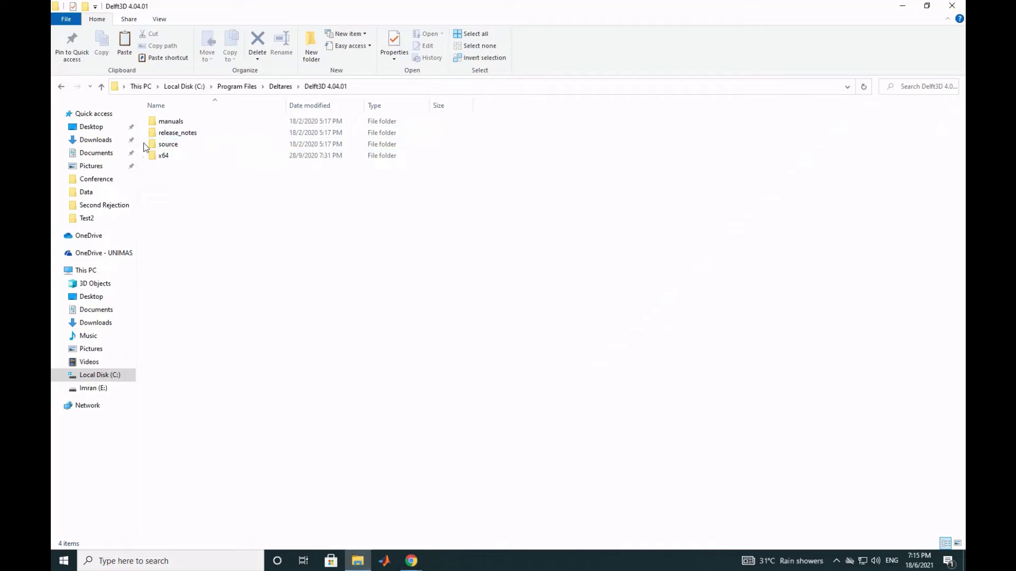
{"action": "left_click", "coordinate": [96, 139]}
{"action": "right_click", "coordinate": [325, 139]}
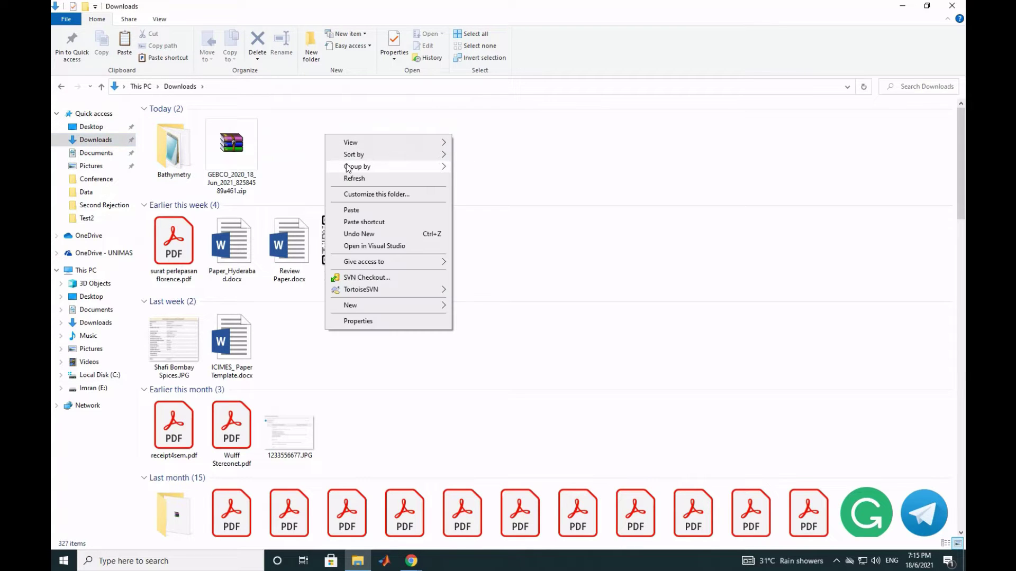
{"action": "left_click", "coordinate": [357, 179]}
{"action": "left_click", "coordinate": [251, 149]}
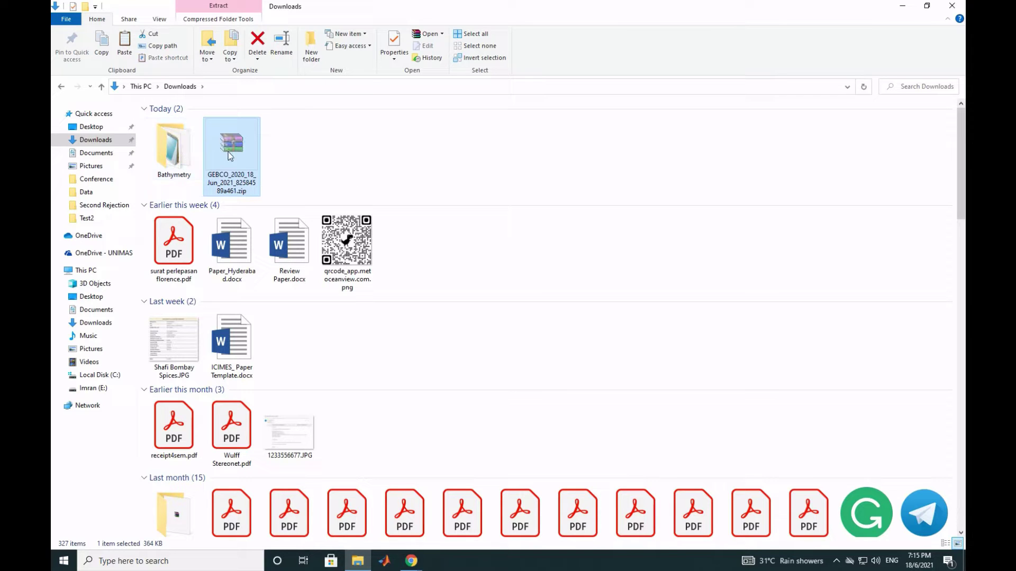
{"action": "double_click", "coordinate": [186, 157]}
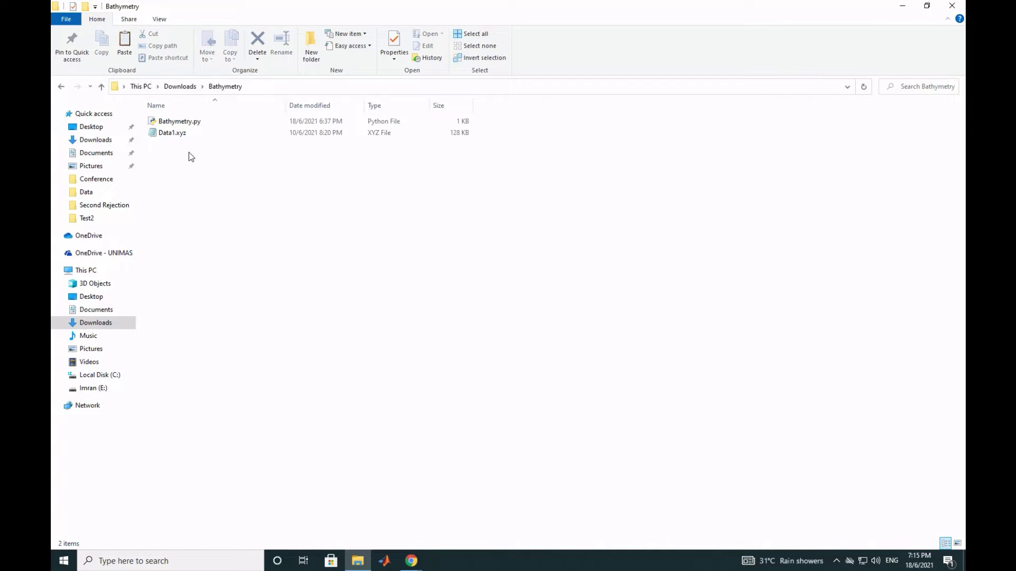
{"action": "key", "text": "ctrl+v"}
Extract the GEBCO_2020 zip archive into a folder of the same name and open that folder
{"action": "right_click", "coordinate": [200, 147]}
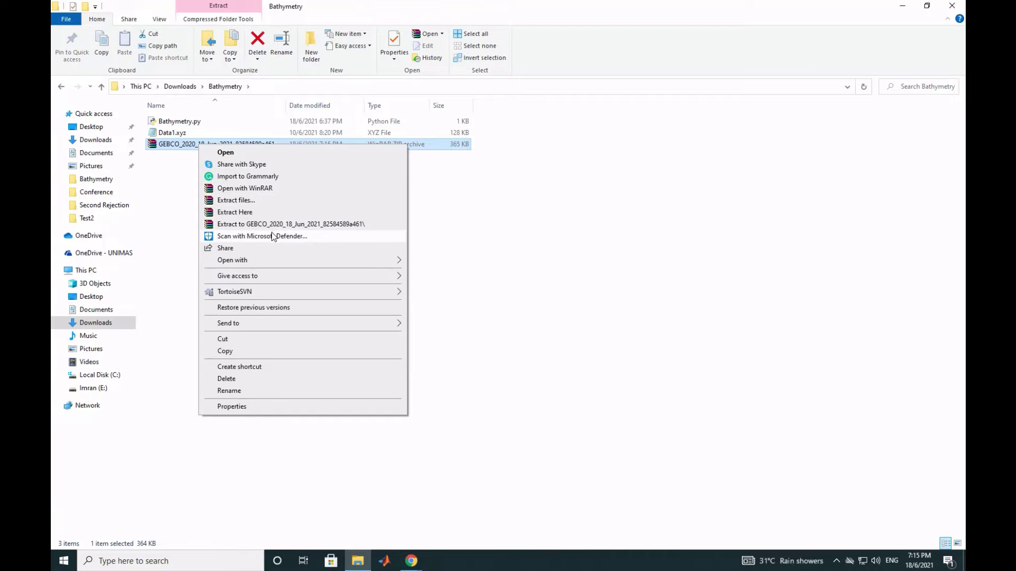
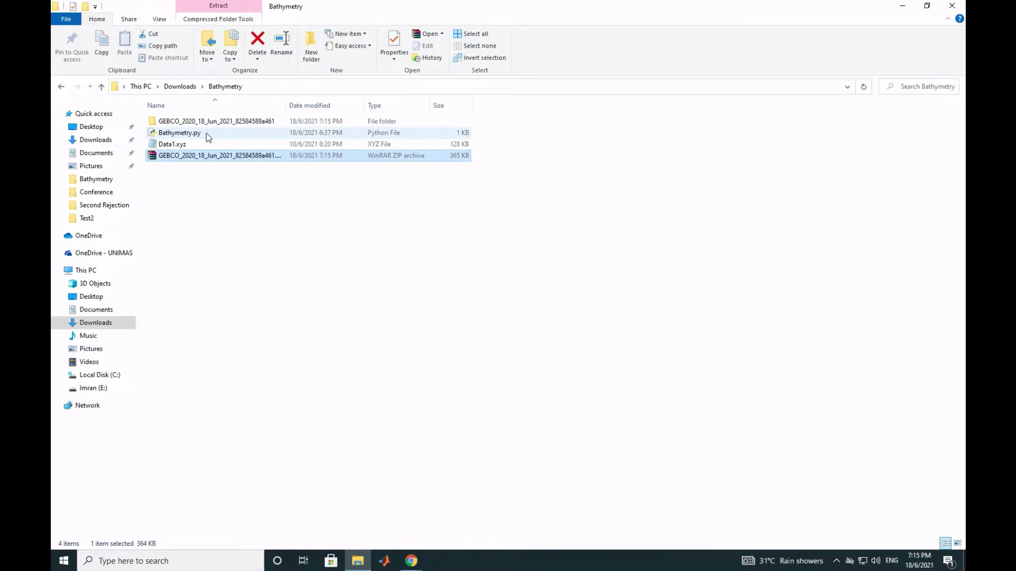
{"action": "left_click", "coordinate": [210, 124]}
{"action": "double_click", "coordinate": [210, 124]}
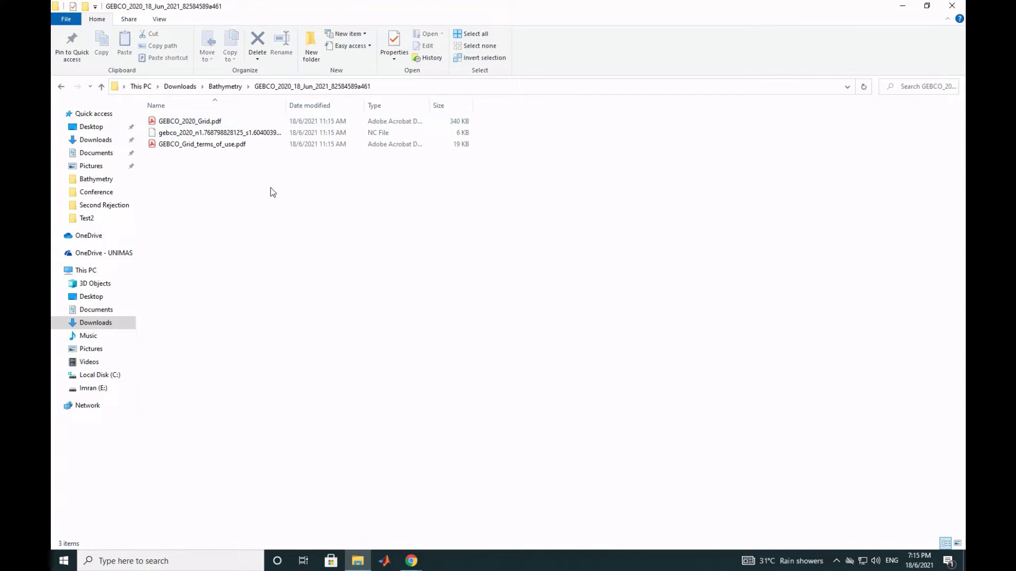
{"action": "left_click", "coordinate": [214, 135]}
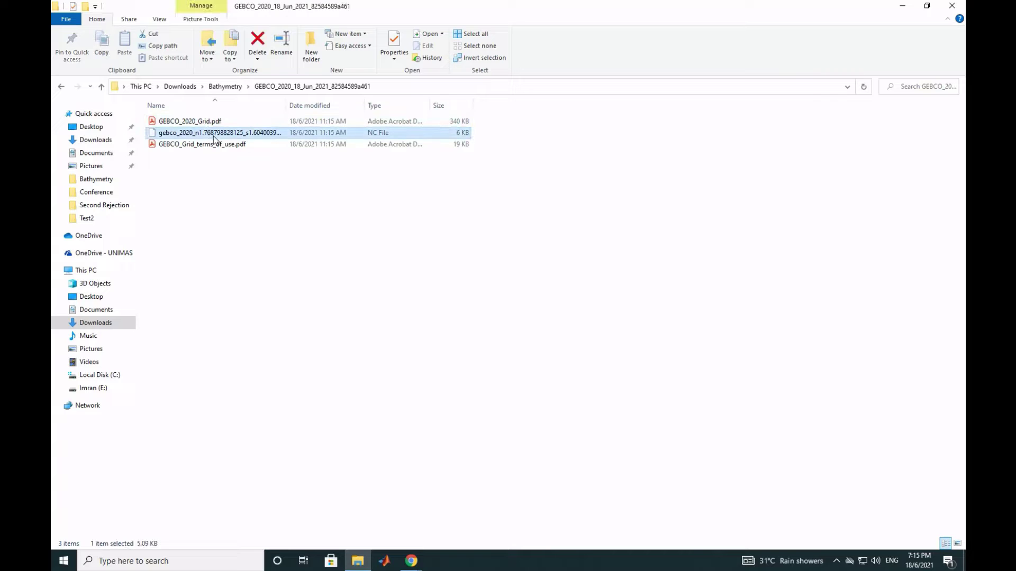
{"action": "left_click", "coordinate": [241, 133]}
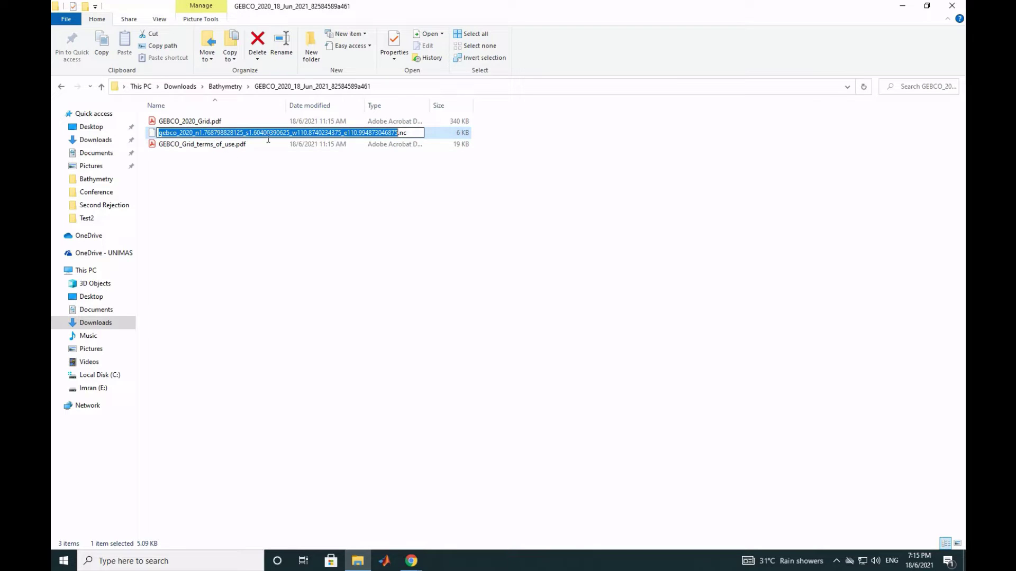
{"action": "right_click", "coordinate": [290, 186]}
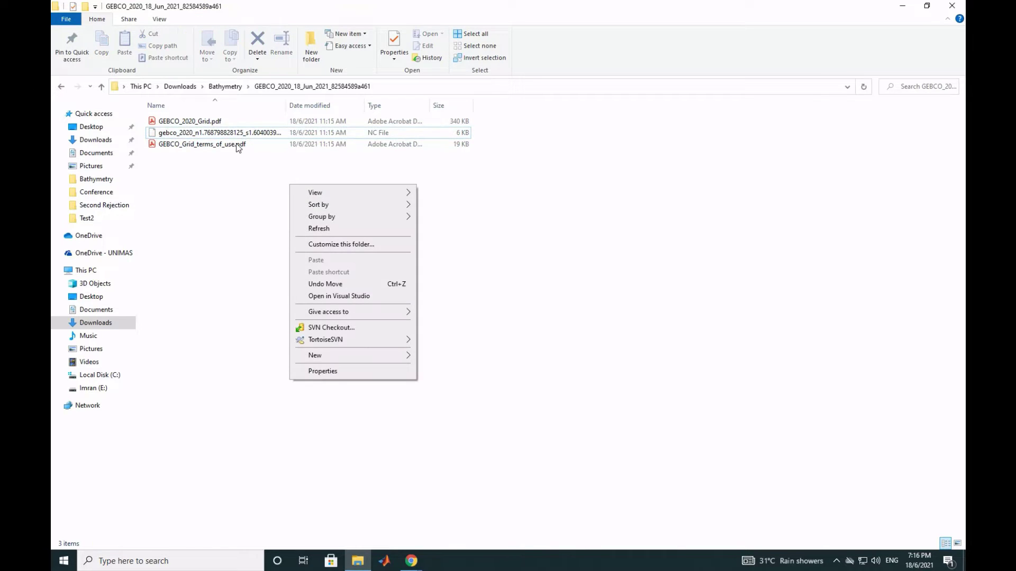
{"action": "right_click", "coordinate": [248, 197]}
{"action": "left_click", "coordinate": [274, 240]}
{"action": "right_click", "coordinate": [211, 174]}
{"action": "left_click", "coordinate": [239, 215]}
{"action": "right_click", "coordinate": [238, 211]}
{"action": "left_click", "coordinate": [273, 252]}
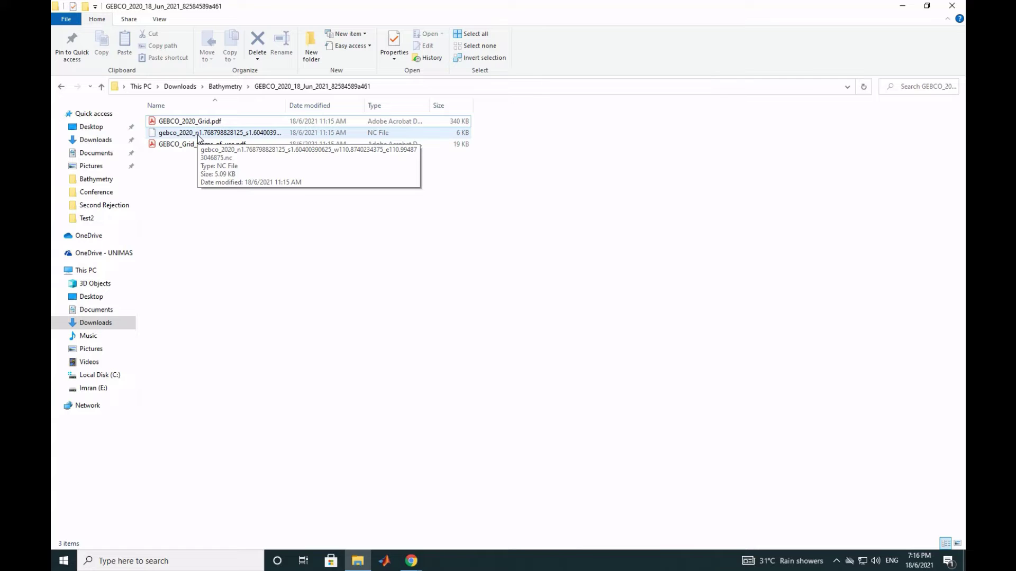
Open the gebco_2020 .nc file in Notepad without making it the default app for .nc files
{"action": "double_click", "coordinate": [199, 136]}
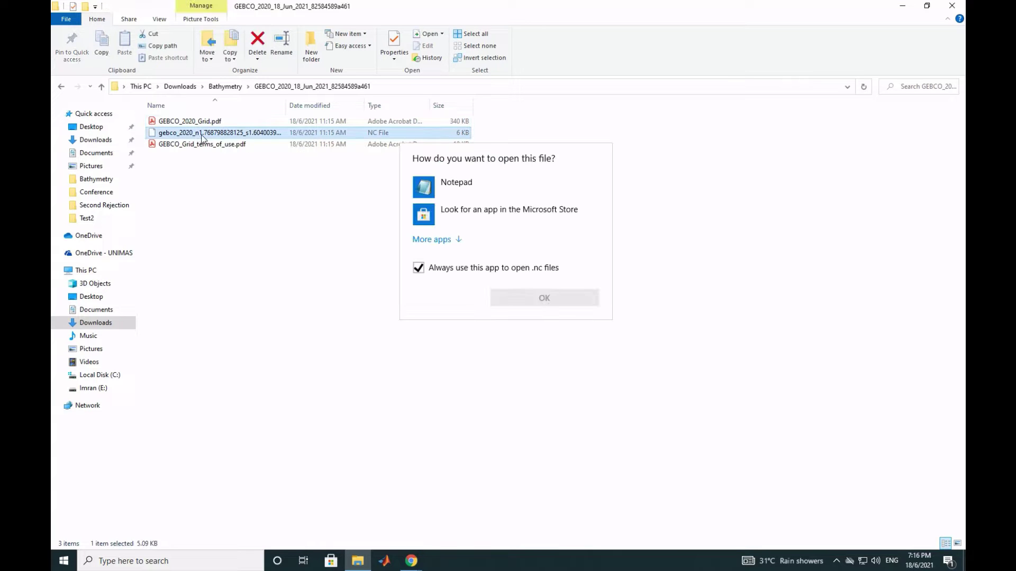
{"action": "left_click", "coordinate": [429, 271]}
{"action": "left_click", "coordinate": [453, 188]}
{"action": "left_click", "coordinate": [531, 298]}
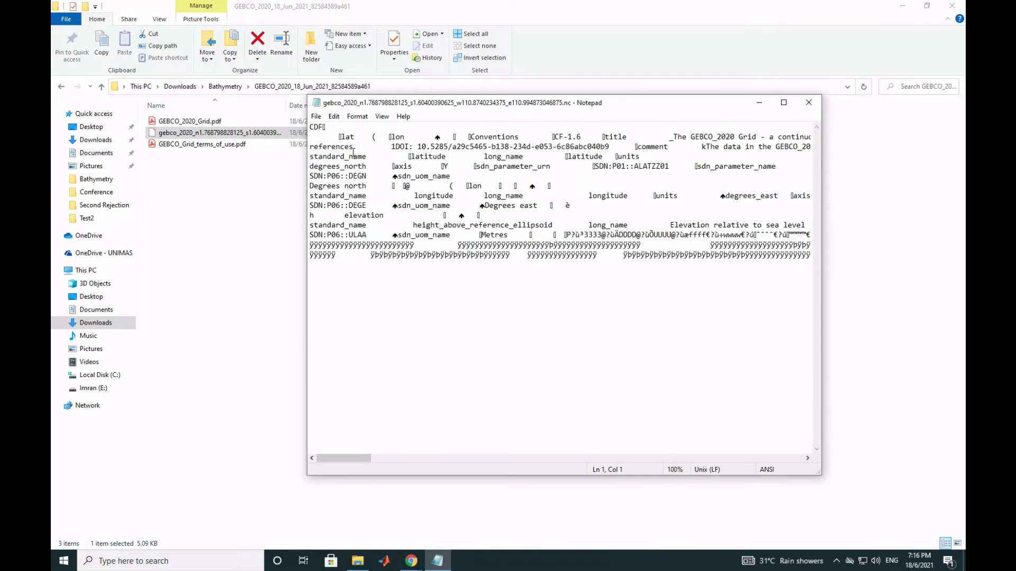
Highlight the data in the .nc file for inspection, close the file and return to the Bathymetry folder
{"action": "left_click_drag", "start_coordinate": [336, 146], "coordinate": [800, 259]}
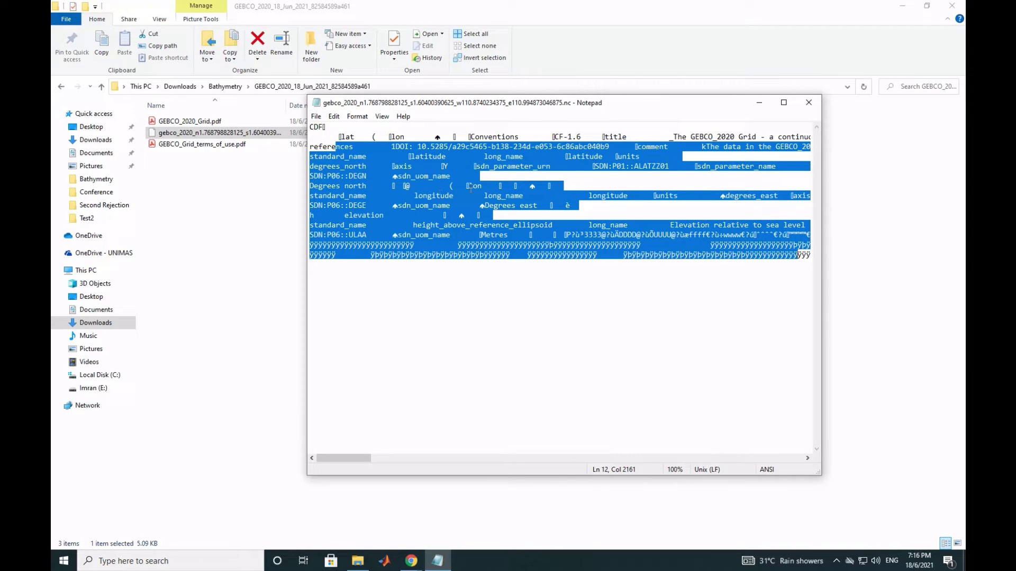
{"action": "left_click", "coordinate": [809, 102]}
{"action": "left_click", "coordinate": [61, 87]}
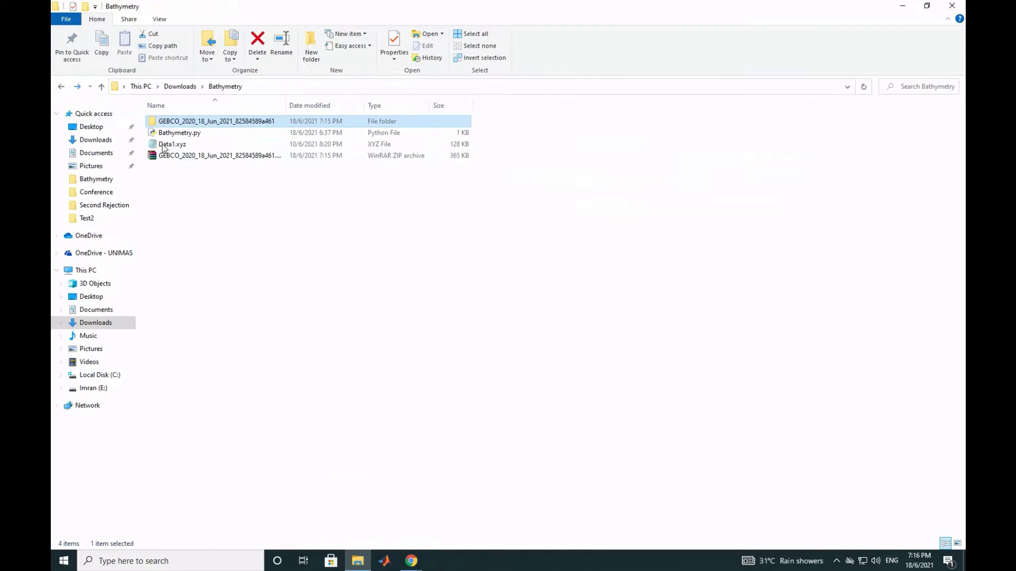
Open Data1.xyz in Notepad, highlight its longitude, latitude and depth columns for inspection, and close the file
{"action": "double_click", "coordinate": [208, 146]}
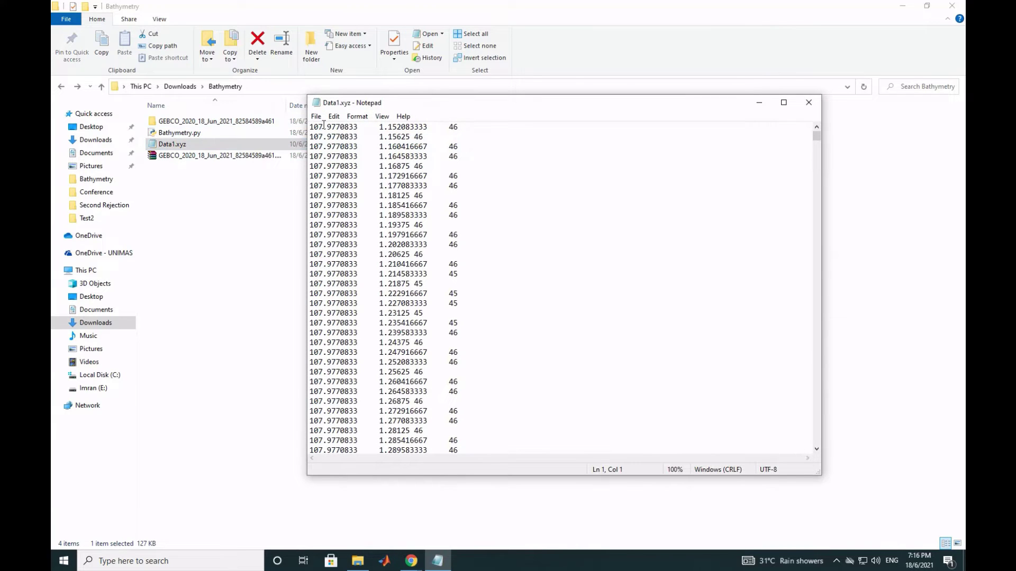
{"action": "left_click_drag", "start_coordinate": [323, 127], "coordinate": [323, 186]}
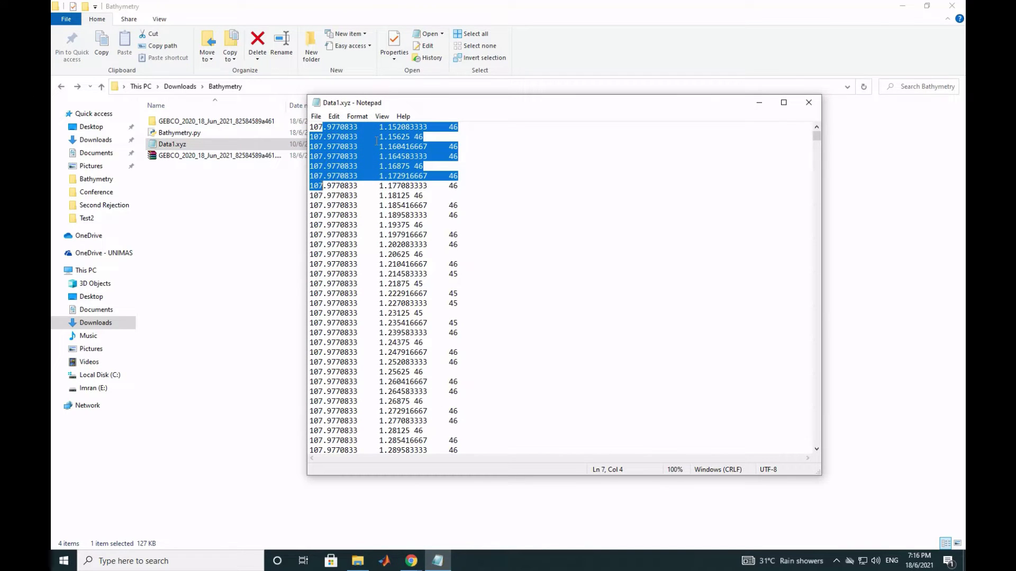
{"action": "left_click_drag", "start_coordinate": [411, 128], "coordinate": [415, 179]}
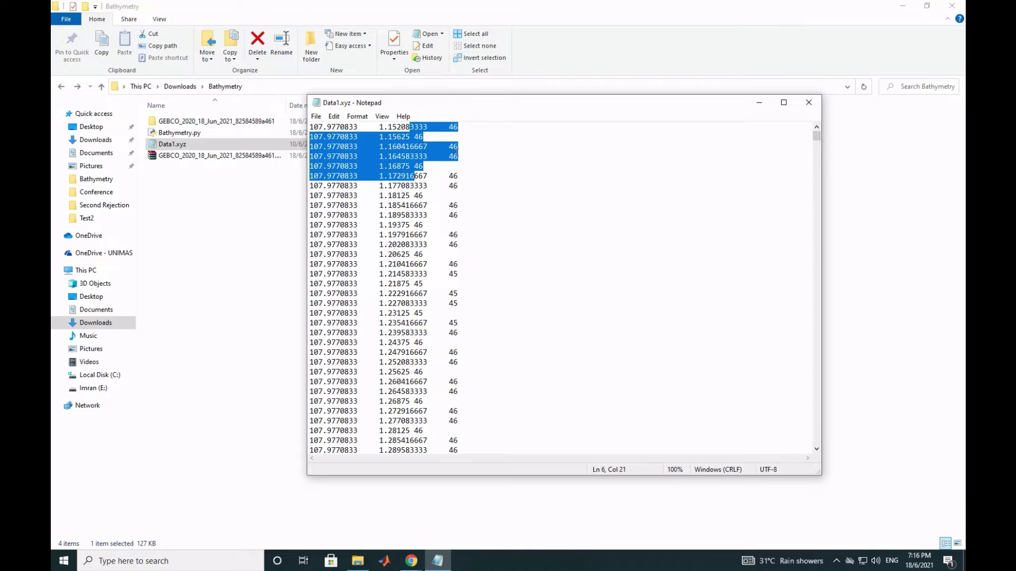
{"action": "left_click", "coordinate": [456, 129]}
{"action": "key", "text": "shift+Down"}
{"action": "left_click", "coordinate": [458, 200]}
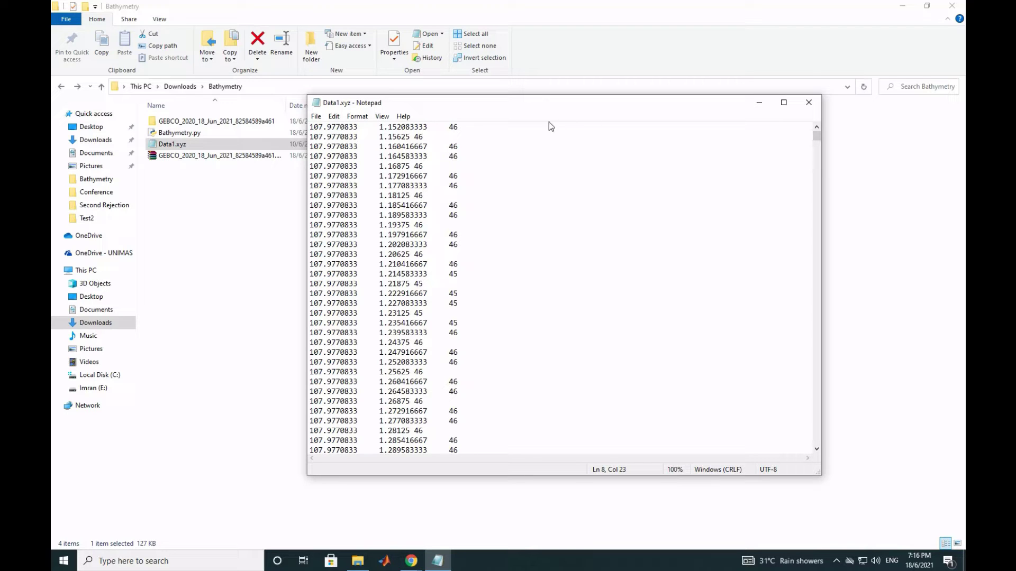
{"action": "left_click", "coordinate": [806, 101]}
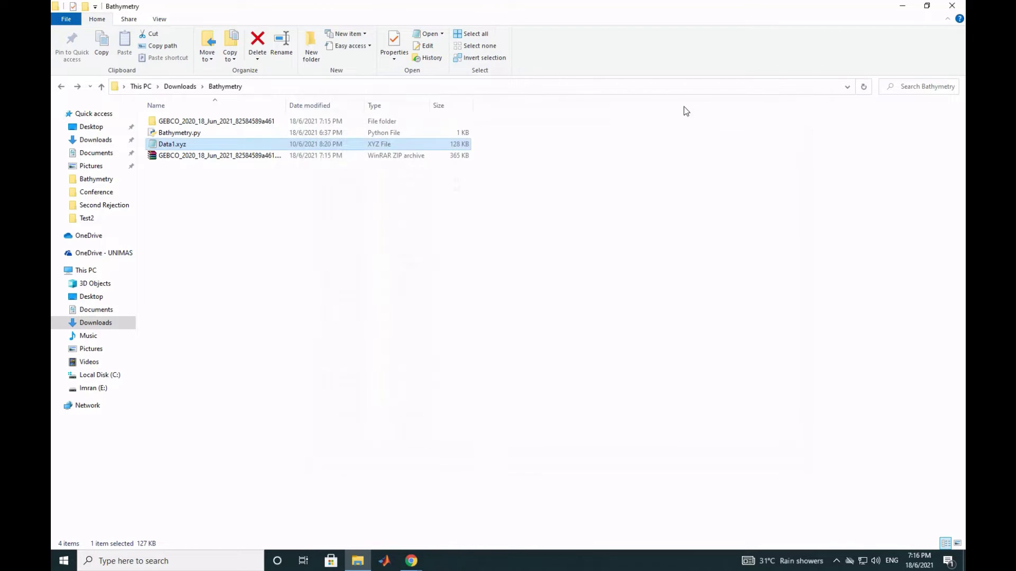
Copy the Bathymetry.py script from the Bathymetry folder into the extracted GEBCO_2020 folder
{"action": "left_click", "coordinate": [219, 134]}
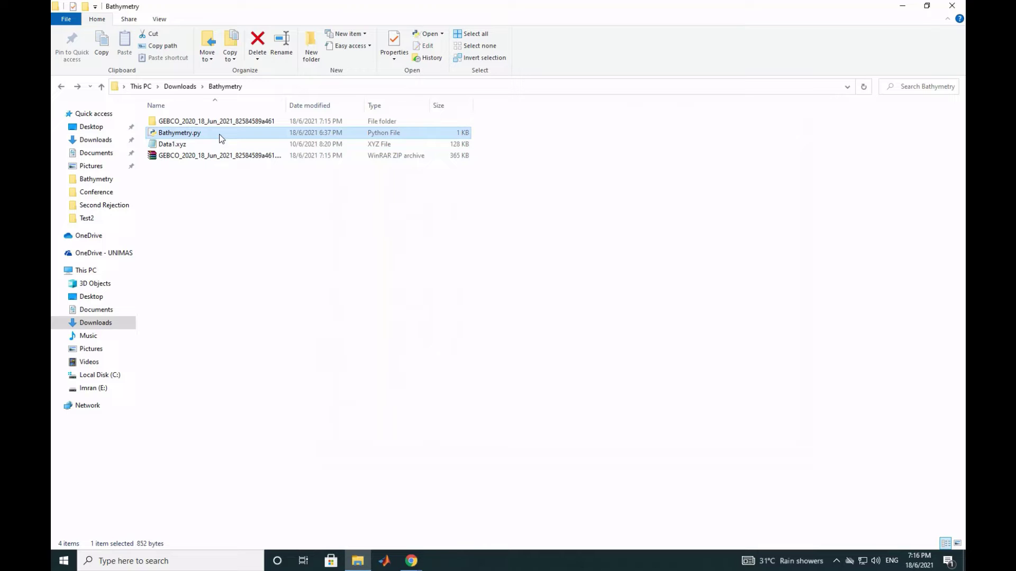
{"action": "key", "text": "ctrl+c"}
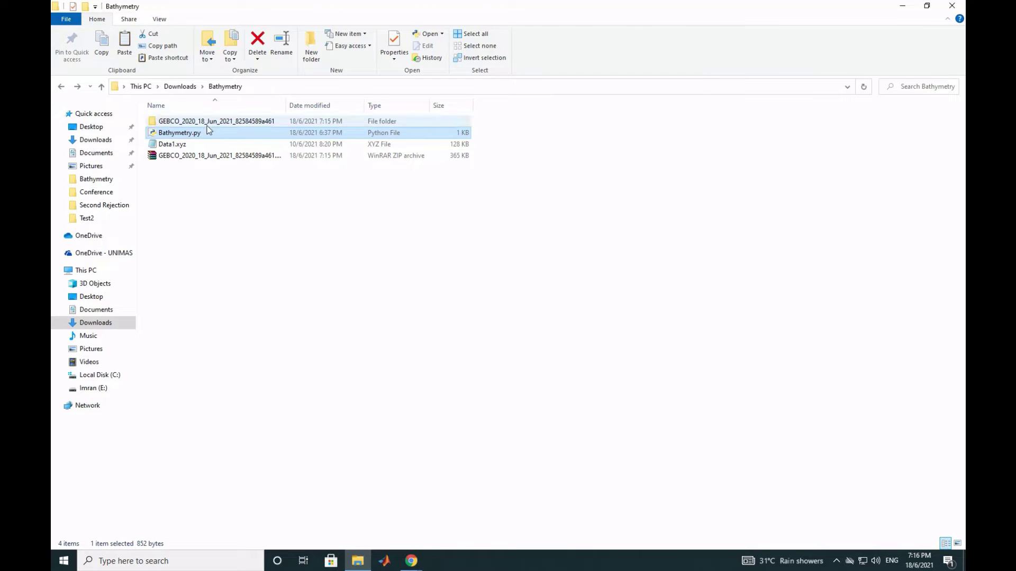
{"action": "double_click", "coordinate": [217, 122]}
{"action": "right_click", "coordinate": [234, 176]}
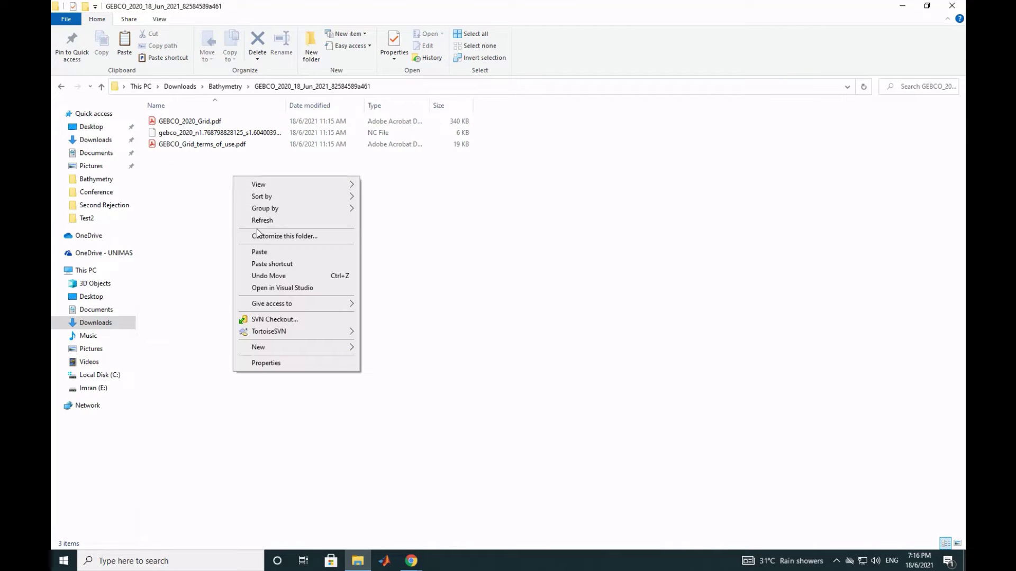
{"action": "left_click", "coordinate": [267, 250]}
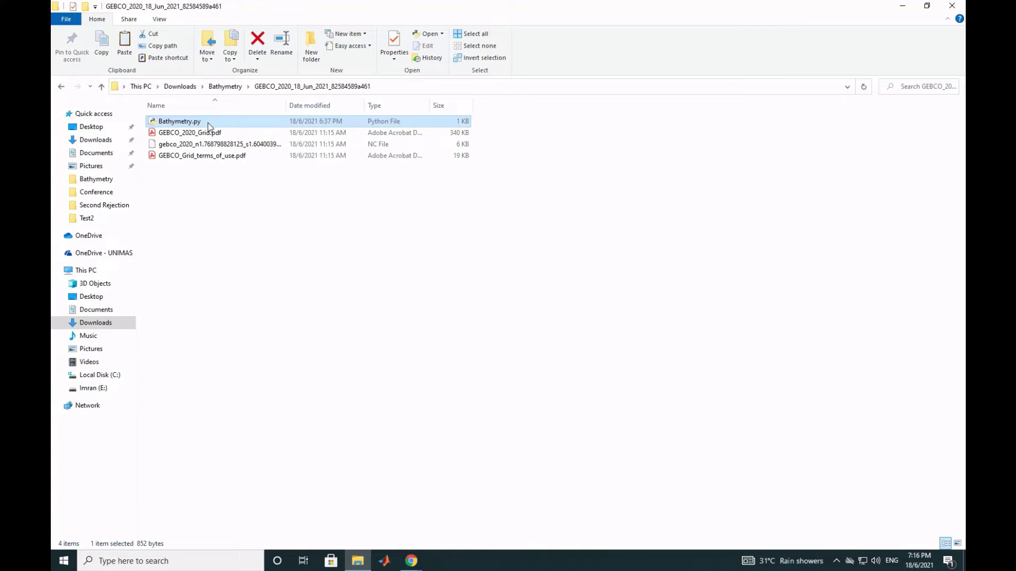
Open the copied Bathymetry.py script in IDLE and return to the folder in File Explorer
{"action": "right_click", "coordinate": [212, 121]}
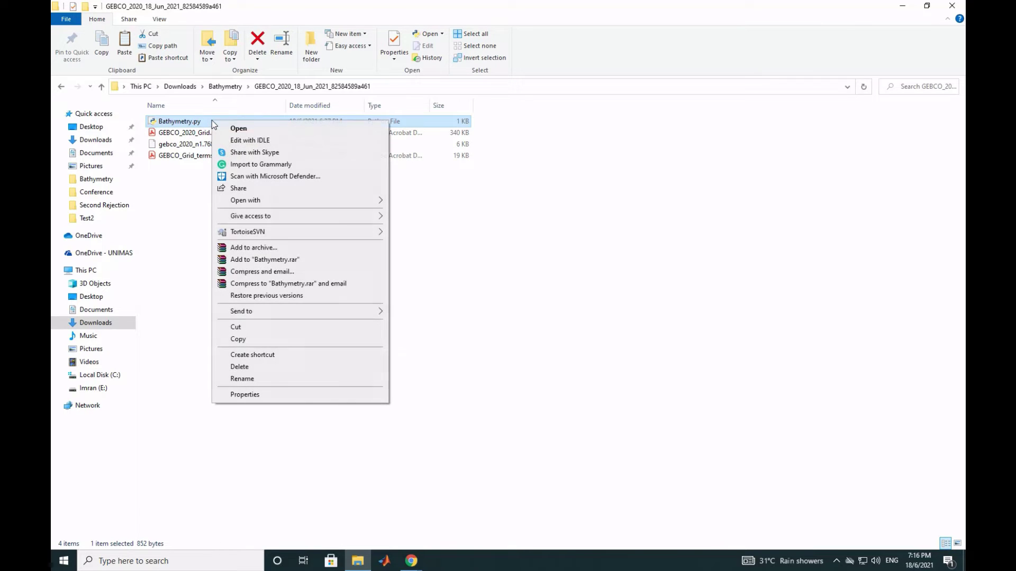
{"action": "left_click", "coordinate": [256, 142]}
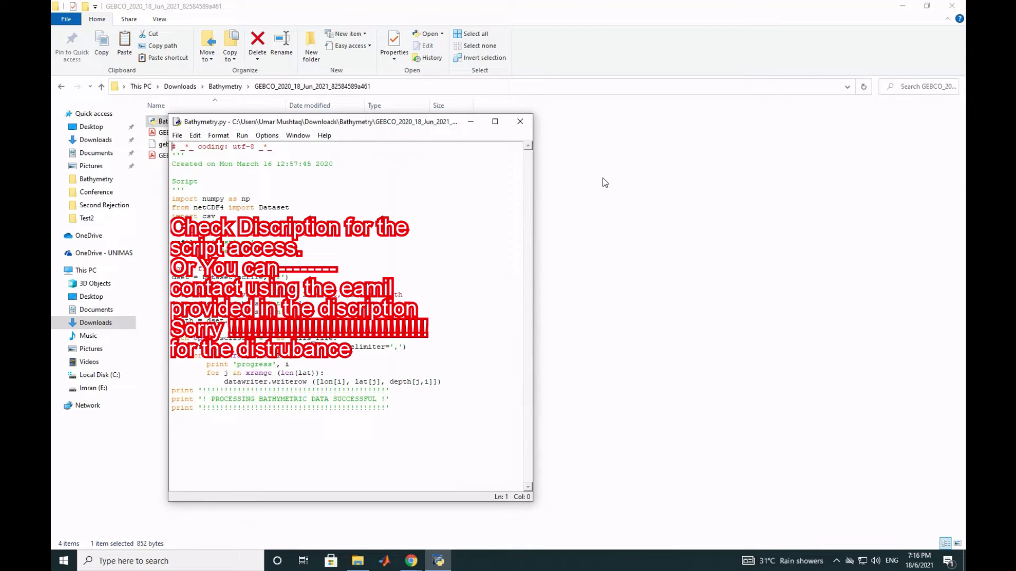
{"action": "key", "text": "alt+F4"}
Rename the long-named gebco_2020 .nc file as Gebco.nc
{"action": "left_click", "coordinate": [271, 148]}
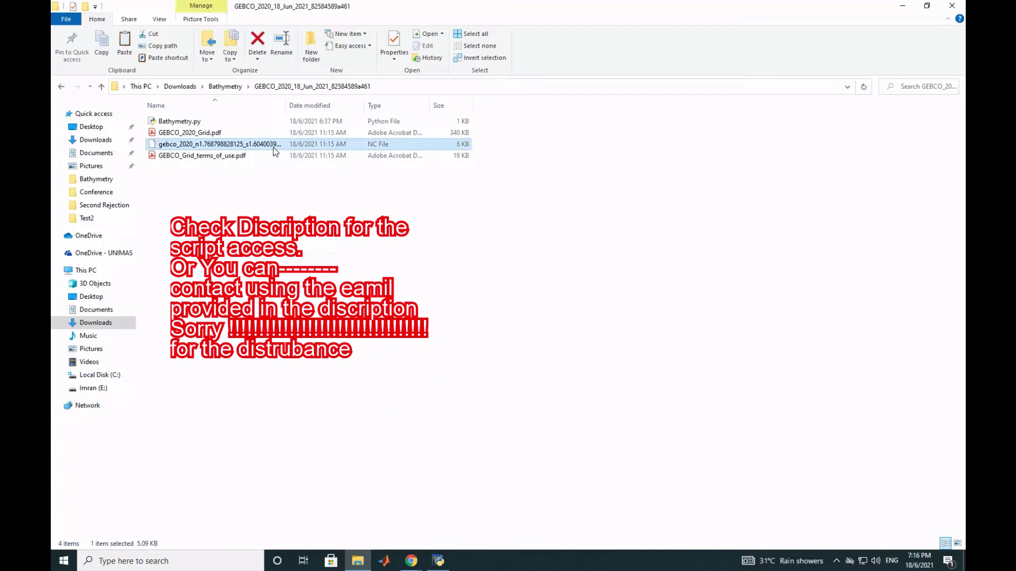
{"action": "left_click", "coordinate": [281, 53]}
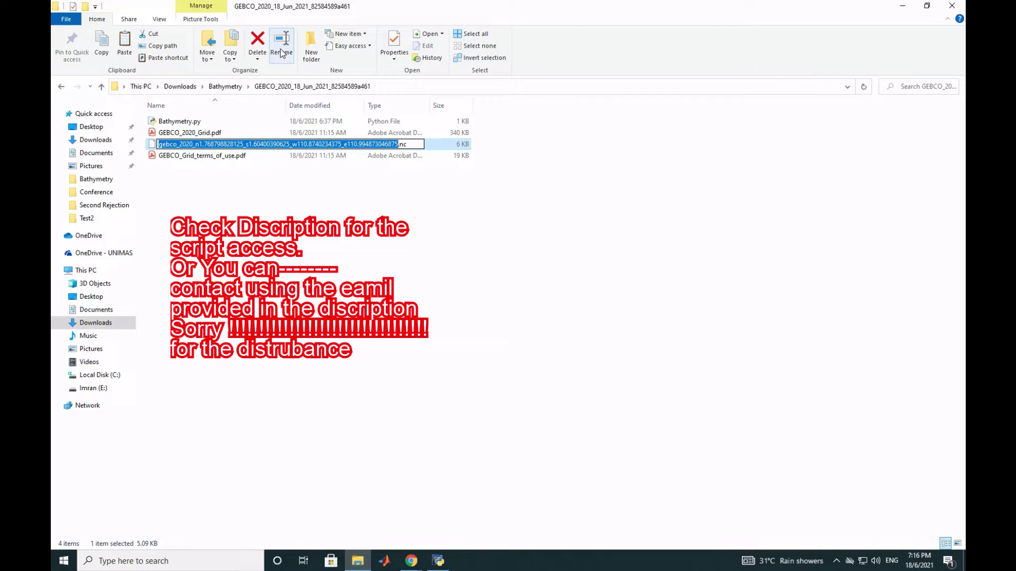
{"action": "type", "text": "GEB"}
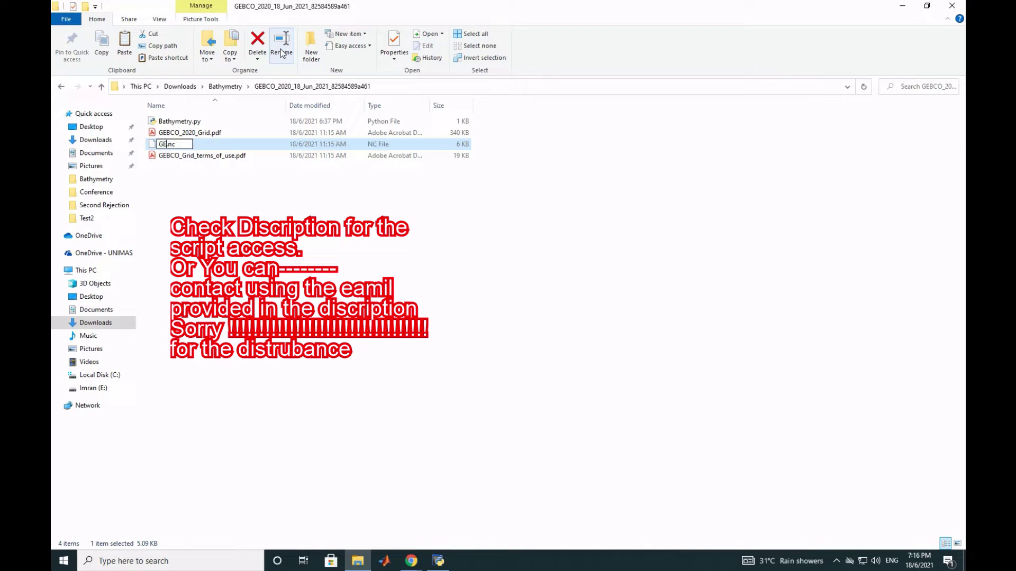
{"action": "key", "text": "BackSpace"}
{"action": "key", "text": "BackSpace"}
{"action": "type", "text": "ebco"}
{"action": "key", "text": "Return"}
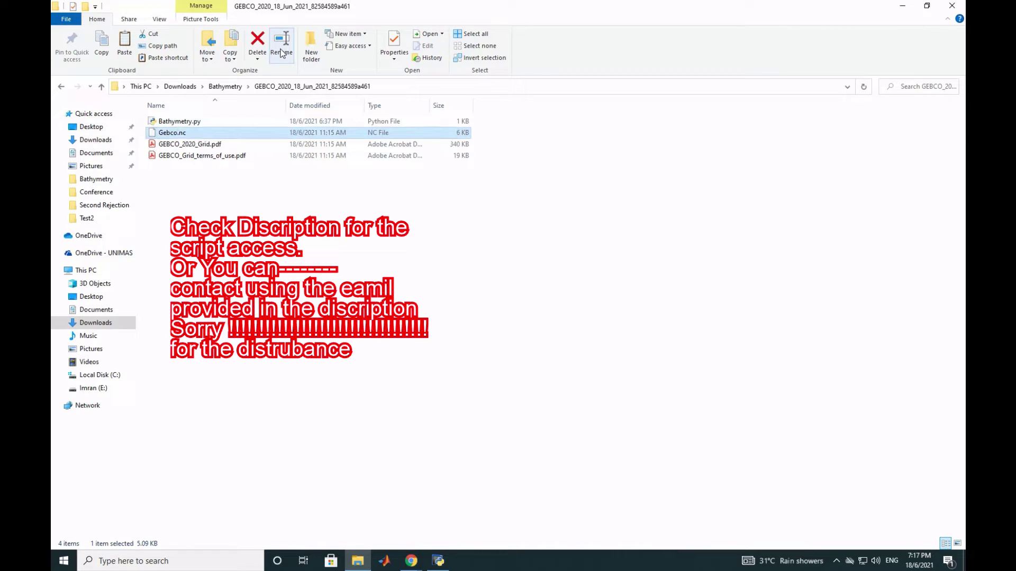
Switch back to Bathymetry.py in IDLE, adapt its input and output file names to Gebco, and save the script
{"action": "left_click", "coordinate": [438, 561]}
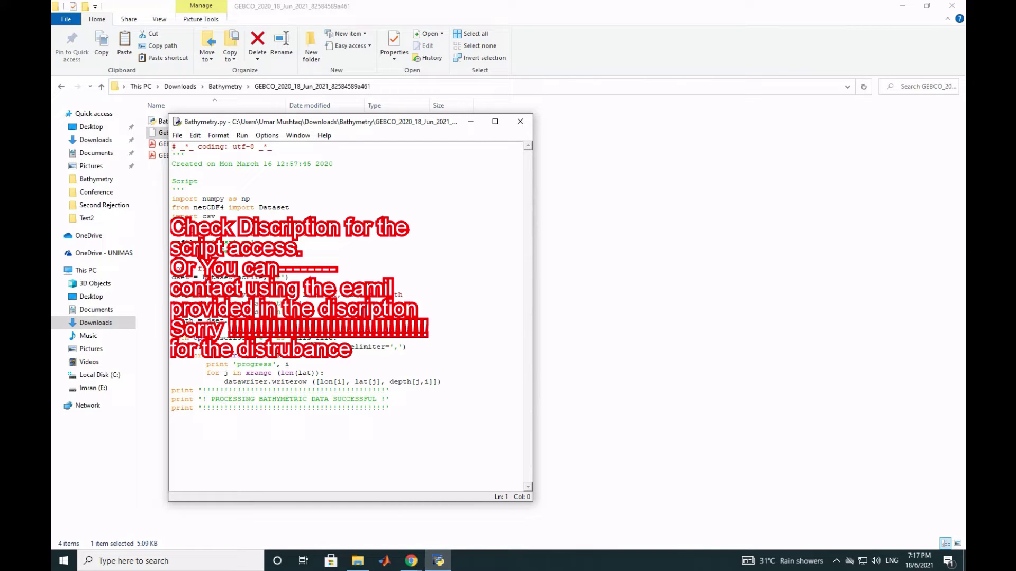
{"action": "left_click", "coordinate": [237, 241]}
{"action": "key", "text": "BackSpace"}
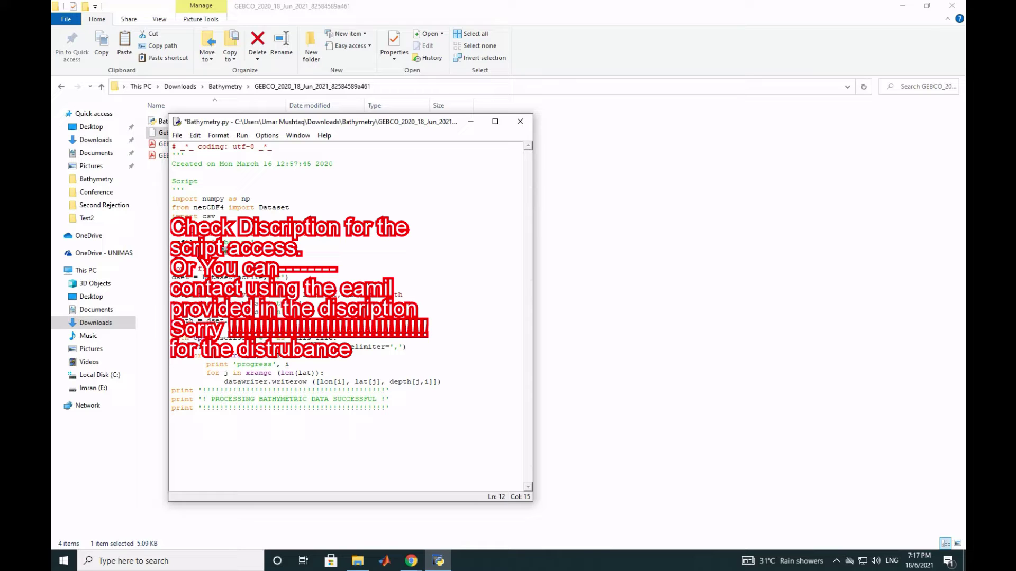
{"action": "key", "text": "BackSpace"}
{"action": "key", "text": "BackSpace"}
{"action": "key", "text": "BackSpace"}
{"action": "key", "text": "BackSpace"}
{"action": "key", "text": "ctrl+s"}
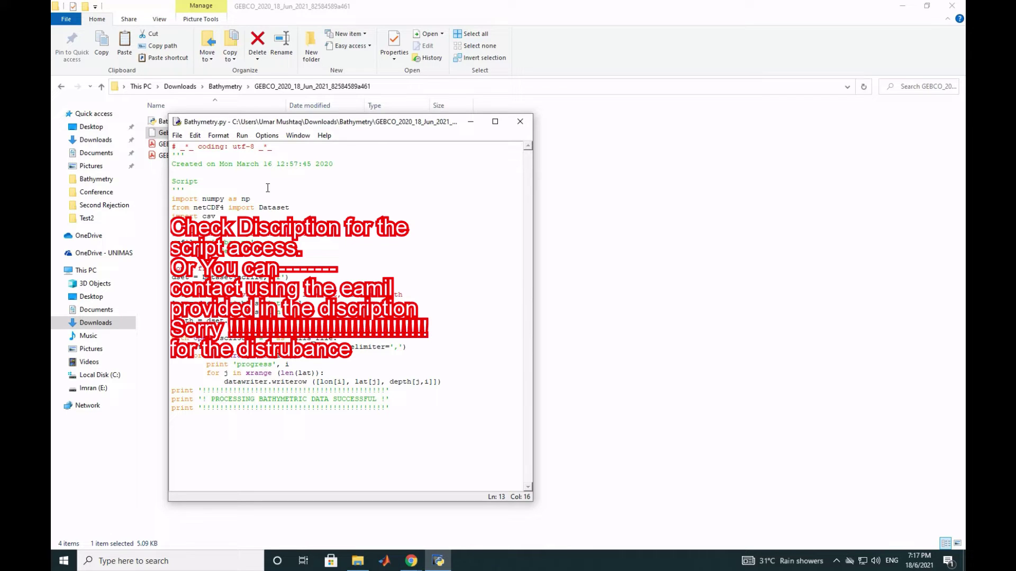
Run the Bathymetry.py module to generate Gebco.xyz, close the Python shell and script windows, and refresh the folder
{"action": "left_click", "coordinate": [242, 137]}
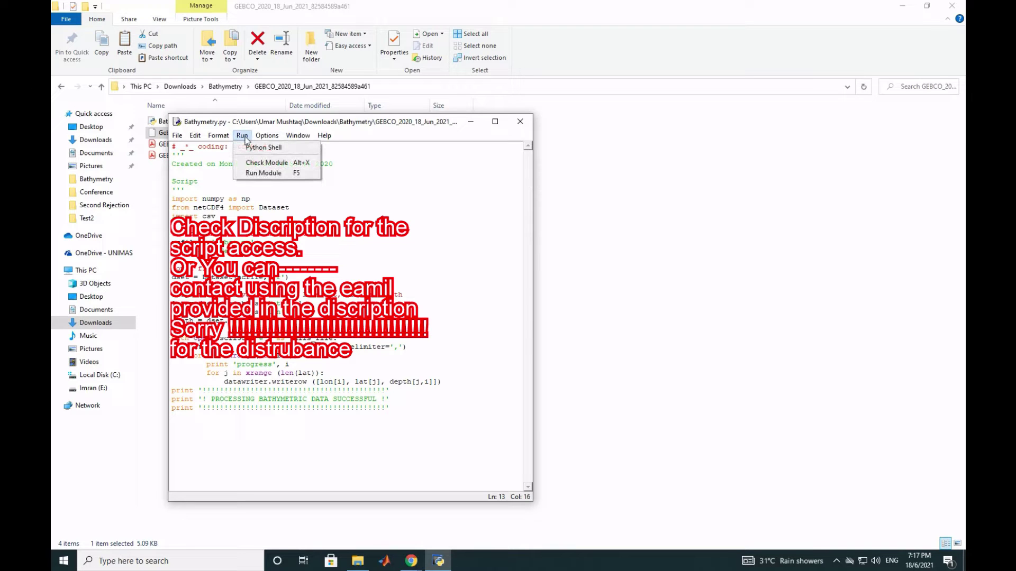
{"action": "left_click", "coordinate": [269, 175]}
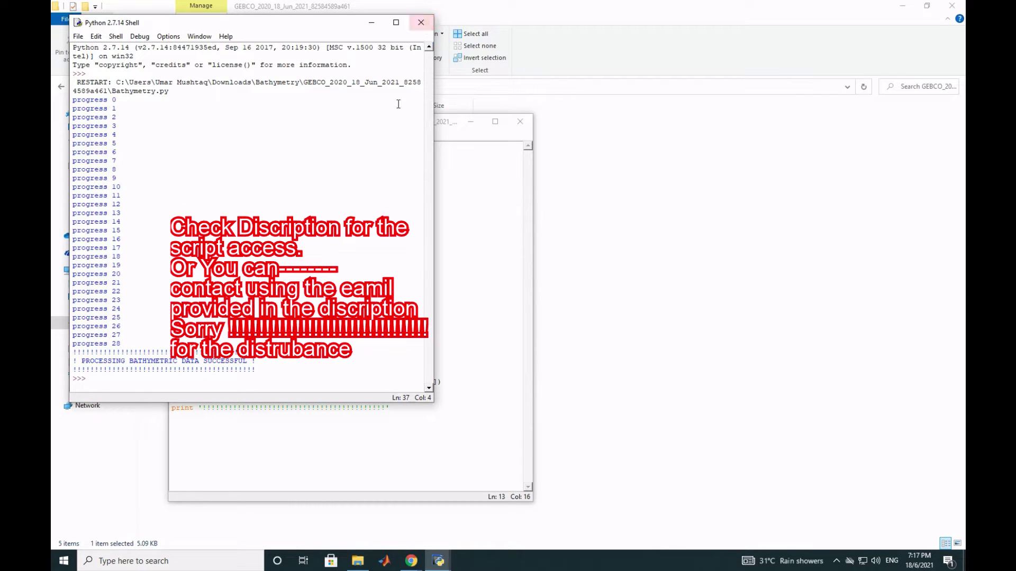
{"action": "left_click", "coordinate": [422, 24]}
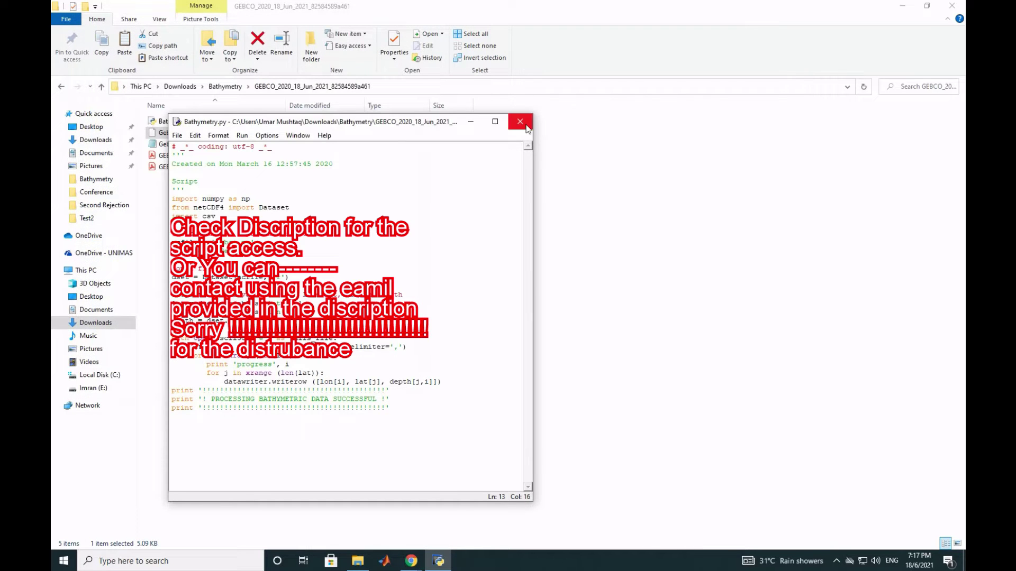
{"action": "left_click", "coordinate": [520, 120]}
{"action": "right_click", "coordinate": [465, 208]}
{"action": "left_click", "coordinate": [487, 251]}
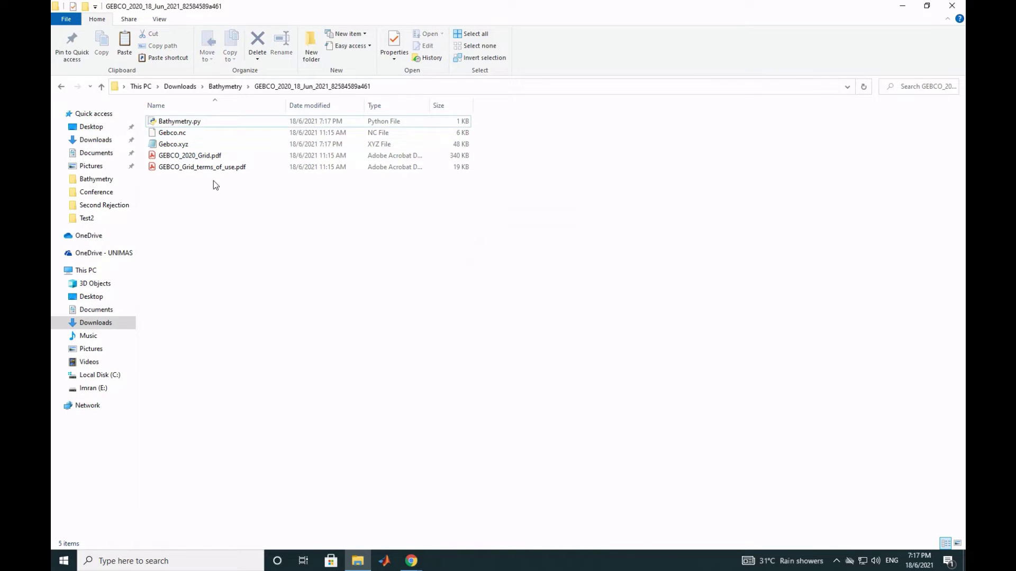
Open Gebco.xyz in Notepad and examine its longitude, latitude and depth values and the commas separating them
{"action": "double_click", "coordinate": [196, 144]}
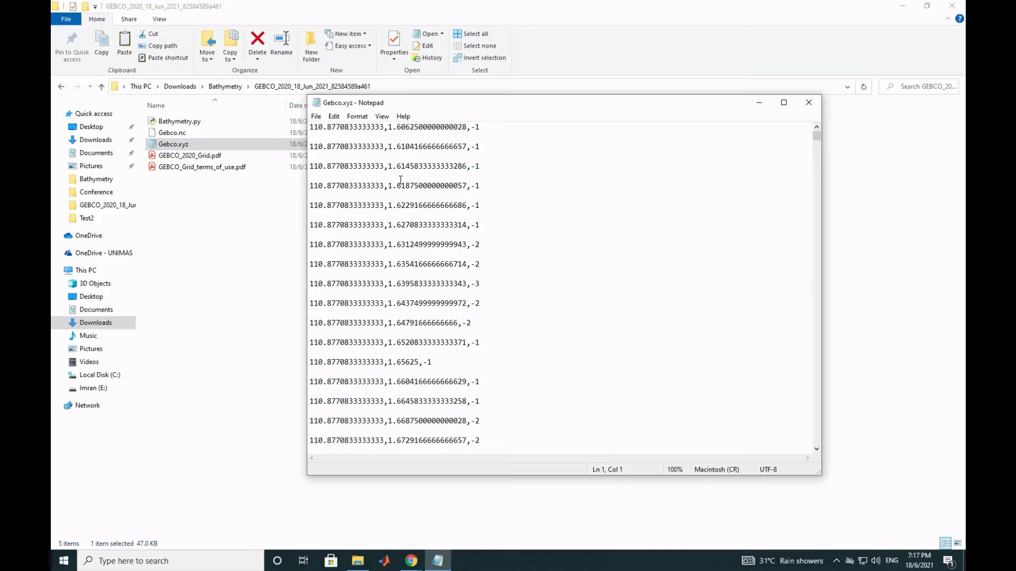
{"action": "left_click_drag", "start_coordinate": [341, 127], "coordinate": [451, 420]}
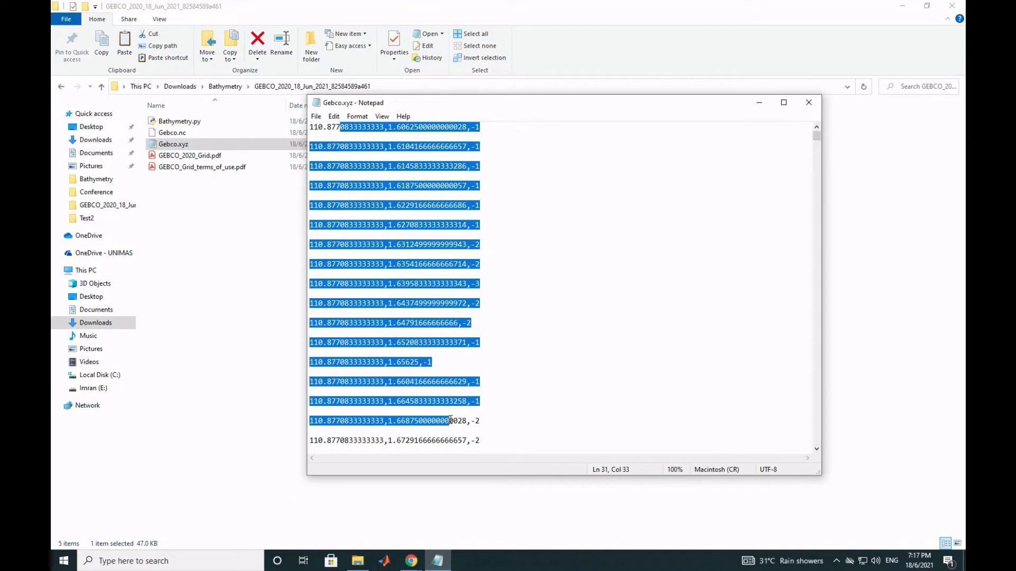
{"action": "left_click_drag", "start_coordinate": [389, 128], "coordinate": [400, 245]}
{"action": "left_click_drag", "start_coordinate": [311, 128], "coordinate": [481, 127]}
{"action": "left_click", "coordinate": [396, 127]}
{"action": "left_click_drag", "start_coordinate": [327, 127], "coordinate": [389, 421]}
{"action": "left_click_drag", "start_coordinate": [392, 128], "coordinate": [386, 130]}
{"action": "left_click_drag", "start_coordinate": [472, 128], "coordinate": [467, 129]}
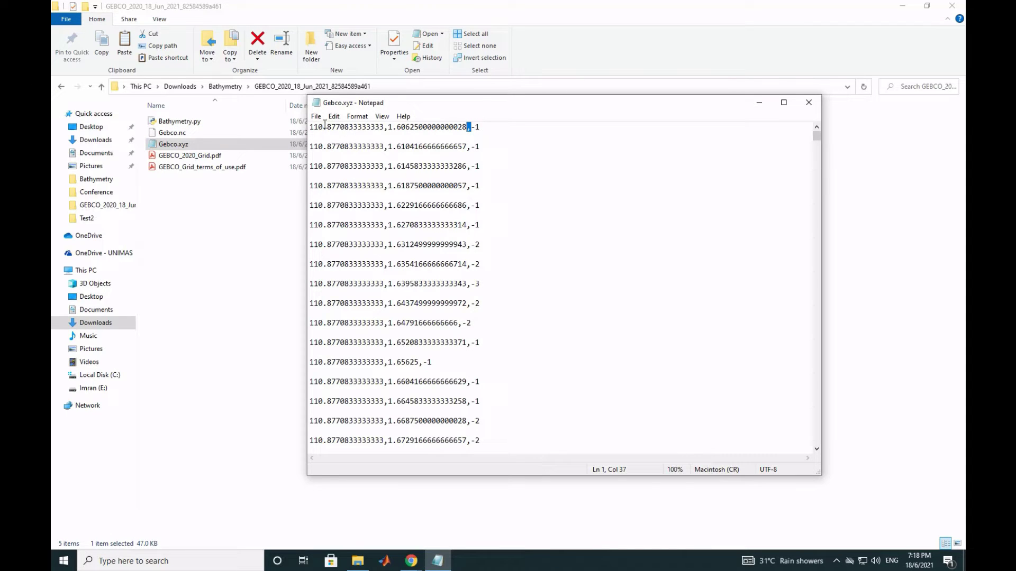
{"action": "left_click_drag", "start_coordinate": [323, 127], "coordinate": [325, 163]}
{"action": "left_click_drag", "start_coordinate": [414, 127], "coordinate": [418, 166]}
{"action": "left_click_drag", "start_coordinate": [476, 127], "coordinate": [481, 155]}
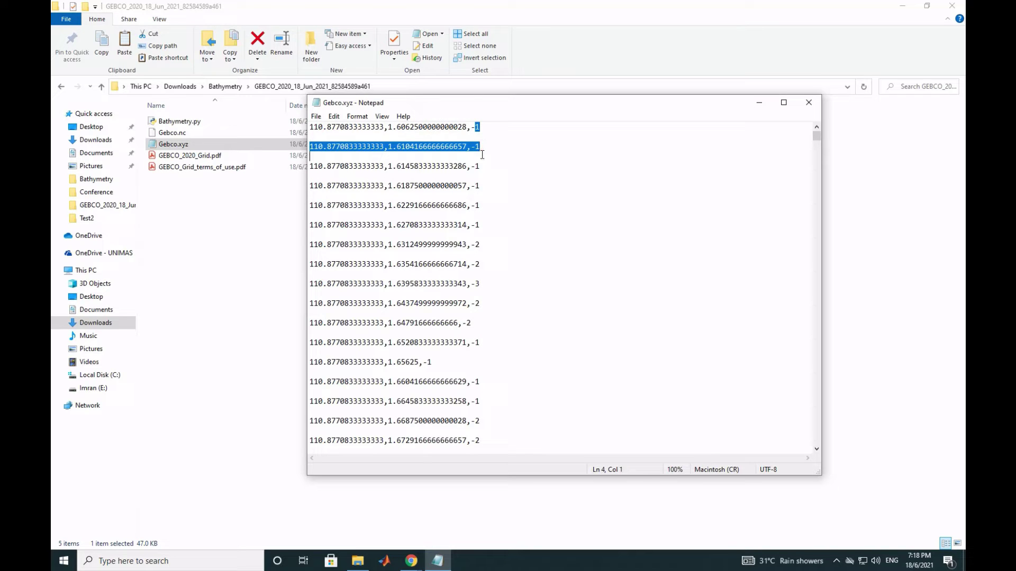
Examine the blank lines between the data records in Gebco.xyz
{"action": "left_click", "coordinate": [394, 136]}
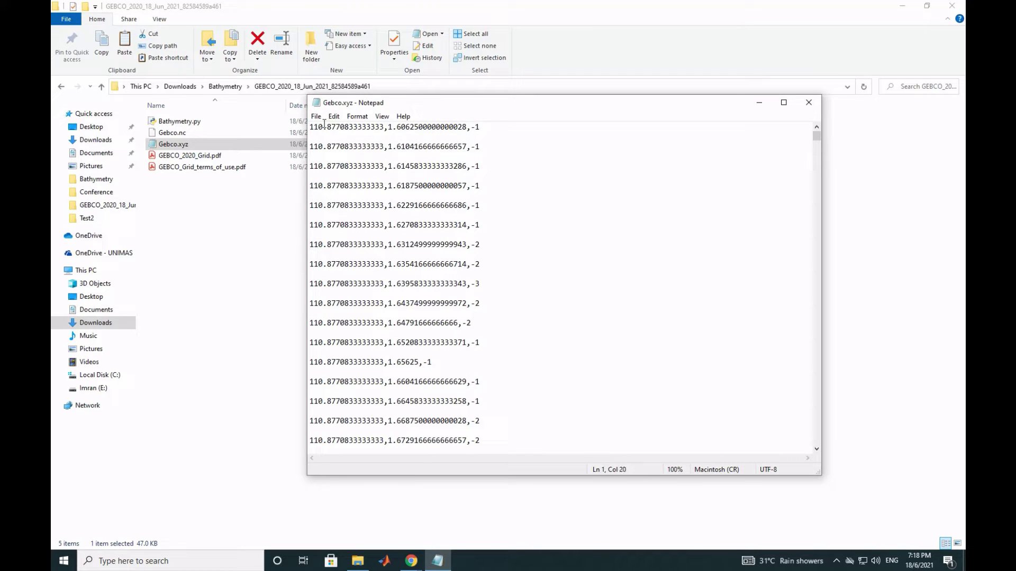
{"action": "left_click_drag", "start_coordinate": [318, 127], "coordinate": [454, 136]}
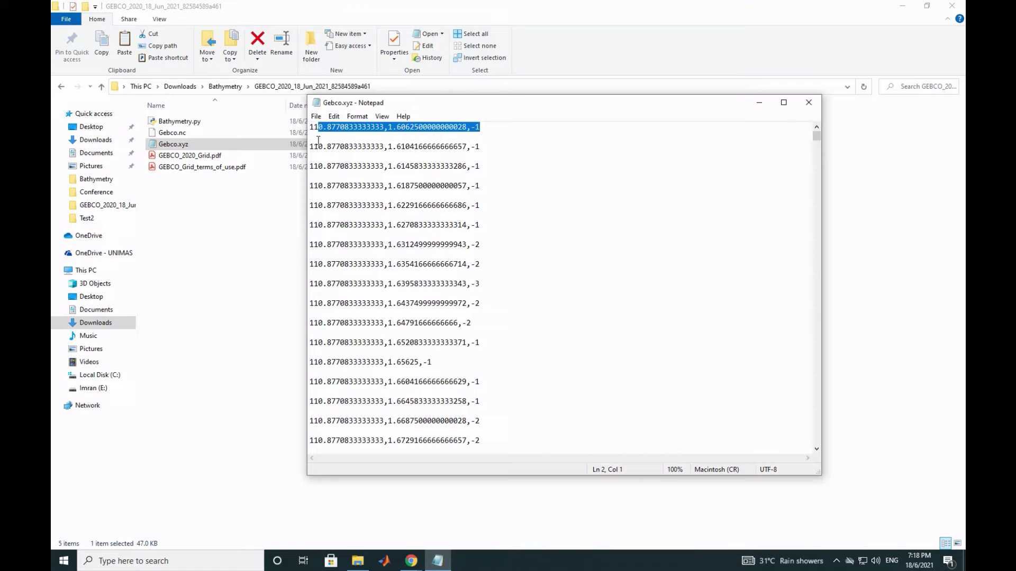
{"action": "left_click", "coordinate": [310, 137]}
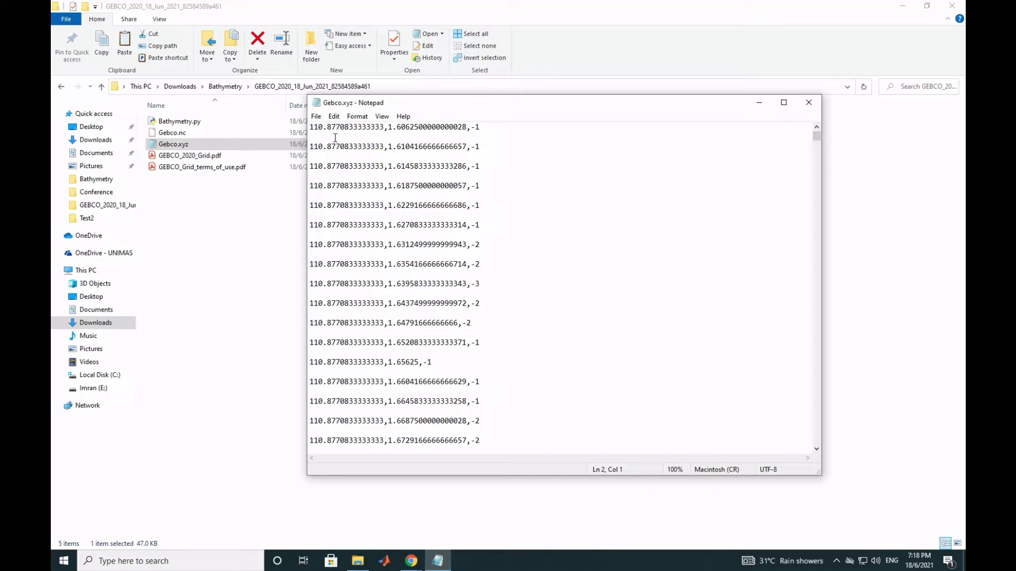
{"action": "left_click_drag", "start_coordinate": [311, 147], "coordinate": [293, 161]}
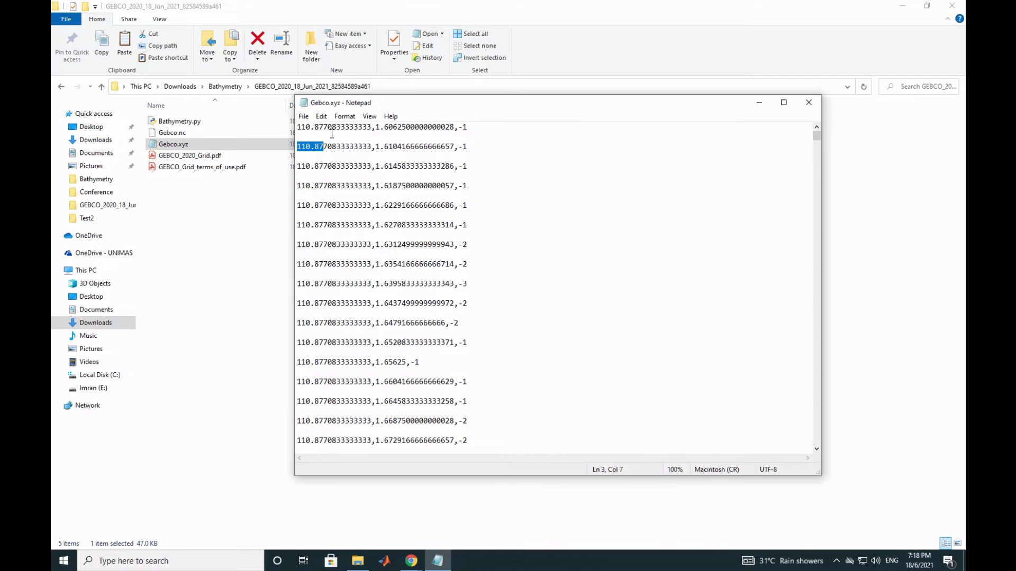
{"action": "left_click", "coordinate": [305, 139]}
{"action": "left_click", "coordinate": [312, 157]}
{"action": "scroll", "coordinate": [463, 169], "scroll_direction": "down", "scroll_amount": 3}
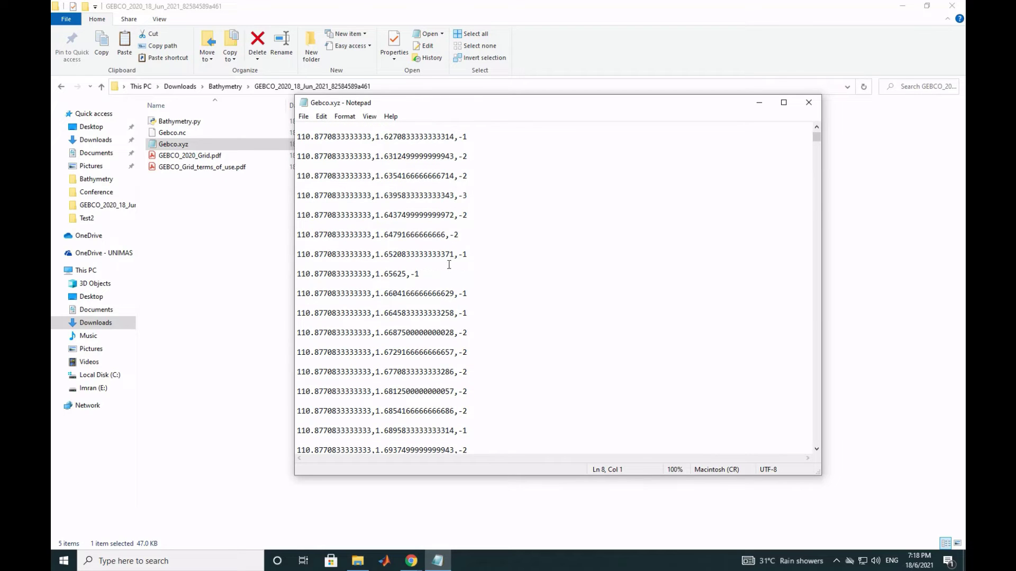
Inspect the longitude, latitude and depth of the record with depth -3 in Gebco.xyz
{"action": "triple_click", "coordinate": [298, 195]}
{"action": "left_click", "coordinate": [401, 196]}
{"action": "key", "text": "End"}
{"action": "key", "text": "Left"}
{"action": "key", "text": "Left"}
{"action": "key", "text": "shift+End"}
{"action": "left_click", "coordinate": [401, 198]}
{"action": "left_click_drag", "start_coordinate": [457, 196], "coordinate": [468, 196]}
{"action": "left_click", "coordinate": [298, 196]}
{"action": "left_click_drag", "start_coordinate": [298, 196], "coordinate": [466, 202]}
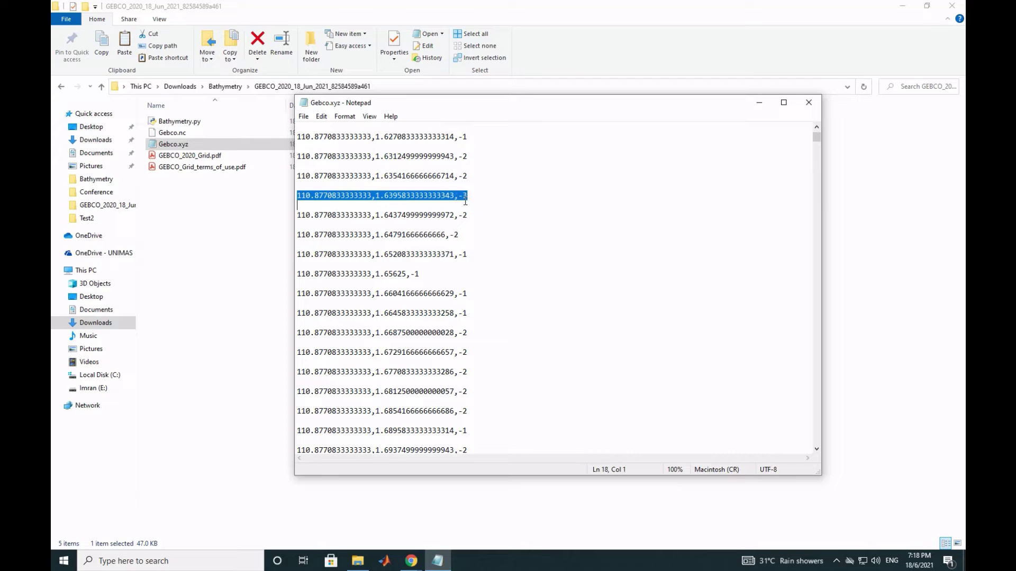
{"action": "left_click", "coordinate": [312, 197]}
{"action": "left_click", "coordinate": [402, 196]}
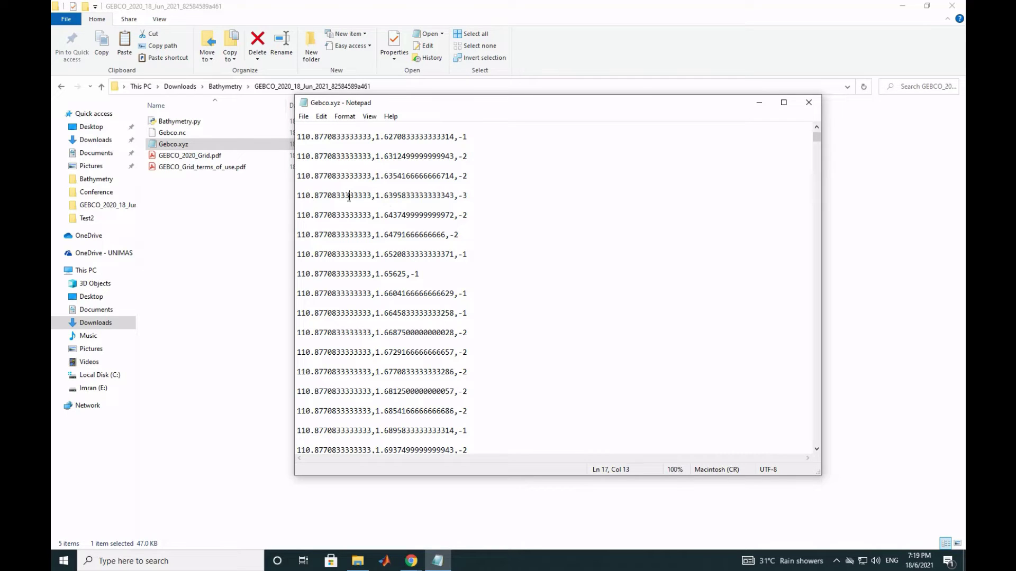
{"action": "left_click_drag", "start_coordinate": [459, 196], "coordinate": [469, 197]}
{"action": "scroll", "coordinate": [462, 208], "scroll_direction": "up", "scroll_amount": 2}
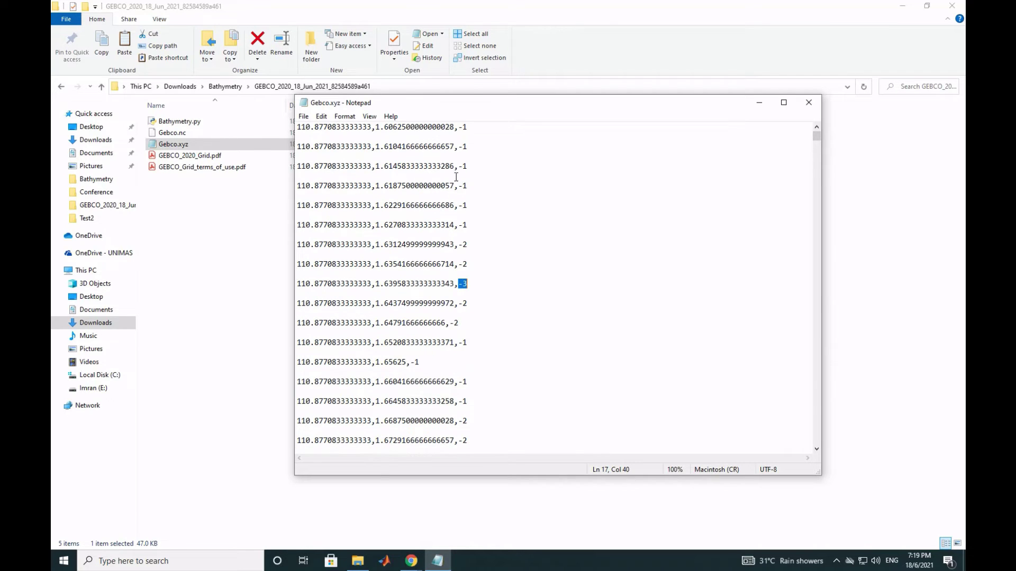
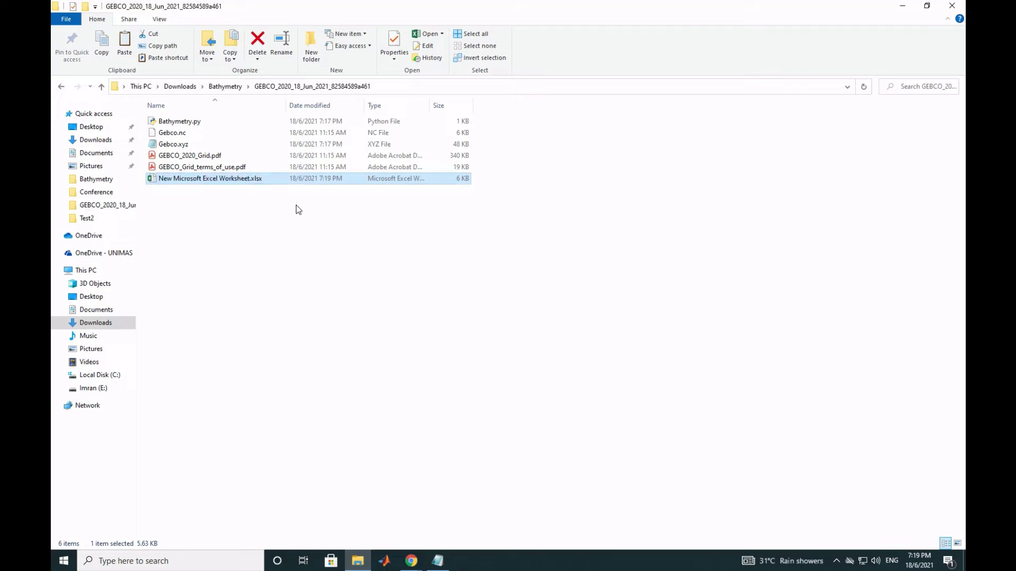
Open New Microsoft Excel Worksheet.xlsx in Excel and paste the entire contents of Gebco.xyz from Notepad at cell A1
{"action": "key", "text": "Return"}
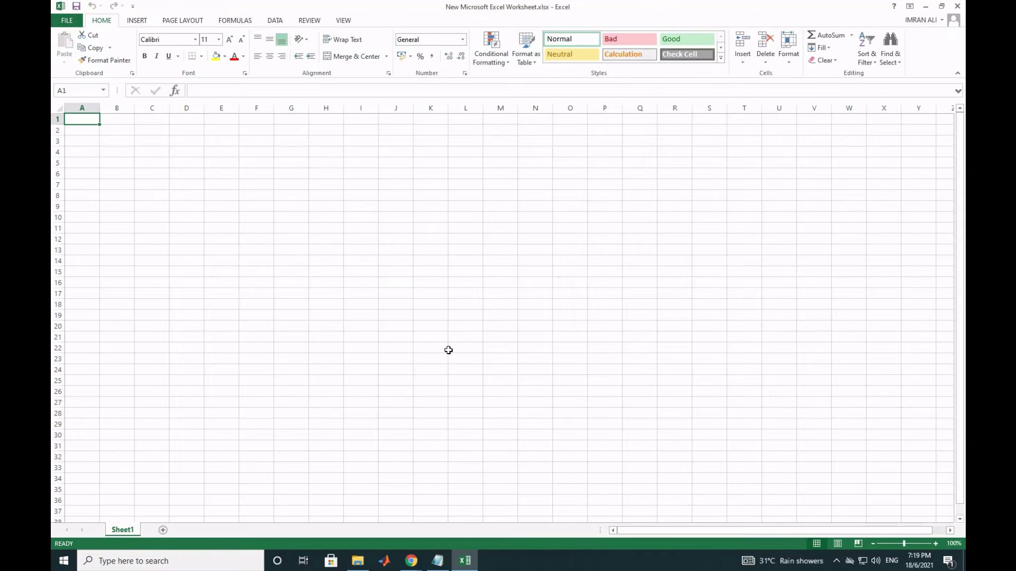
{"action": "left_click", "coordinate": [437, 561]}
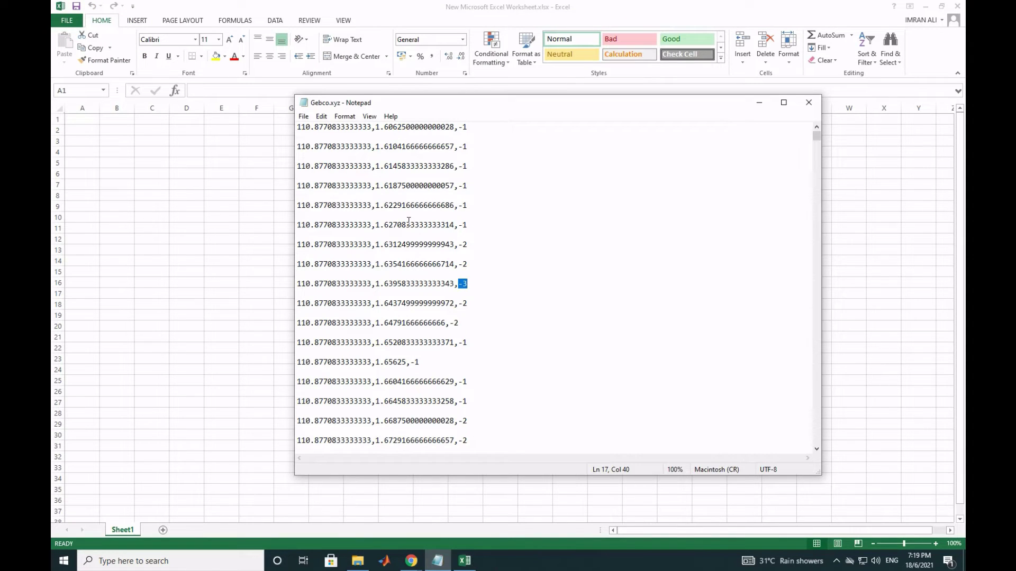
{"action": "key", "text": "ctrl+a"}
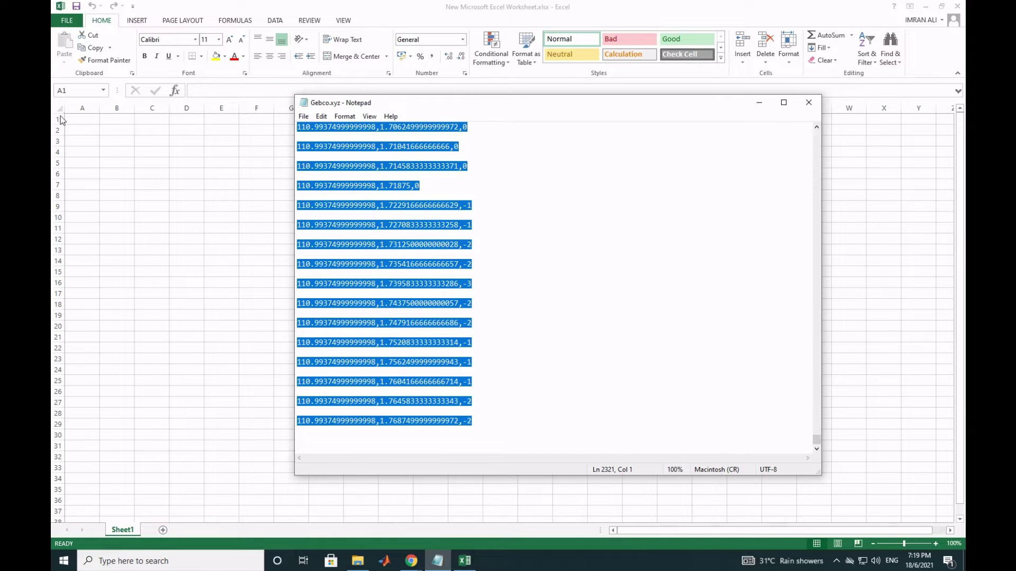
{"action": "left_click", "coordinate": [81, 119]}
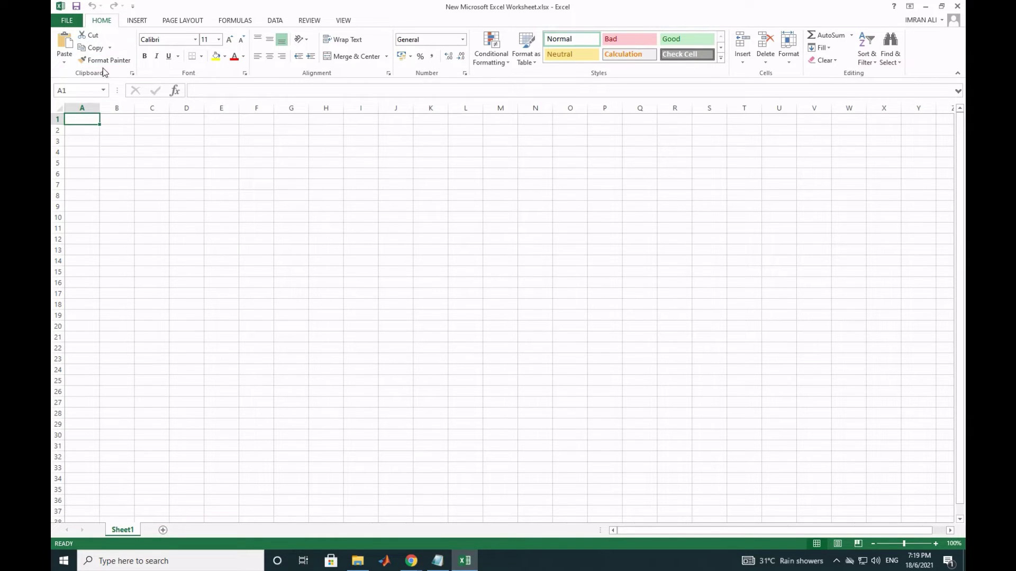
{"action": "key", "text": "ctrl+v"}
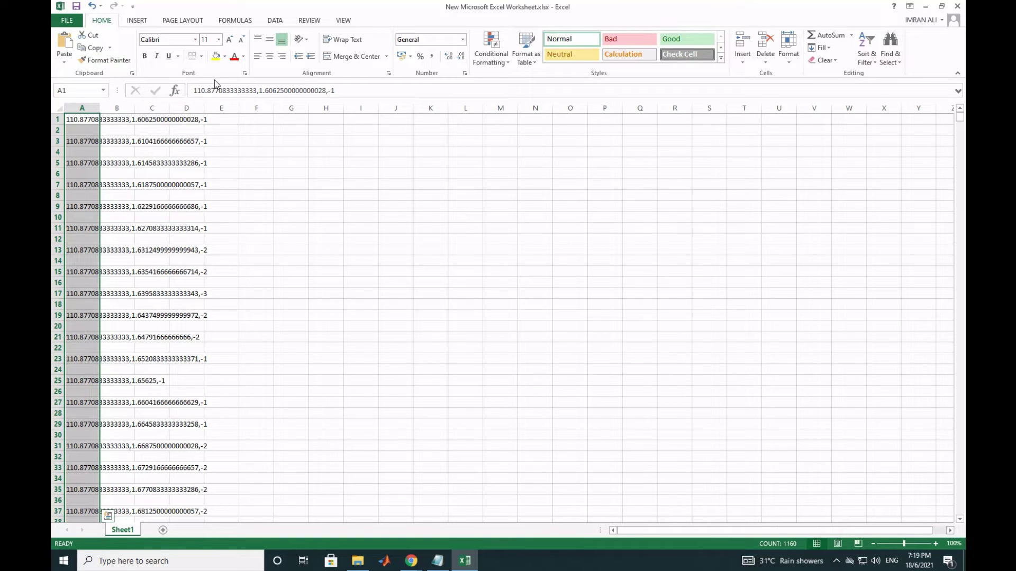
Split the pasted column A data into separate columns with Text to Columns, using comma instead of tab as the delimiter
{"action": "left_click", "coordinate": [279, 24]}
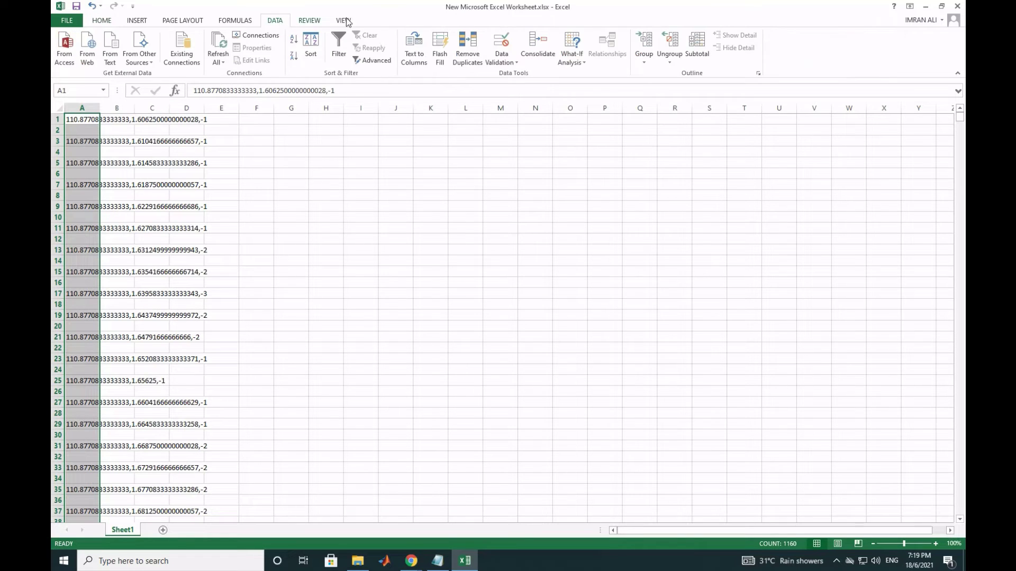
{"action": "left_click", "coordinate": [415, 47]}
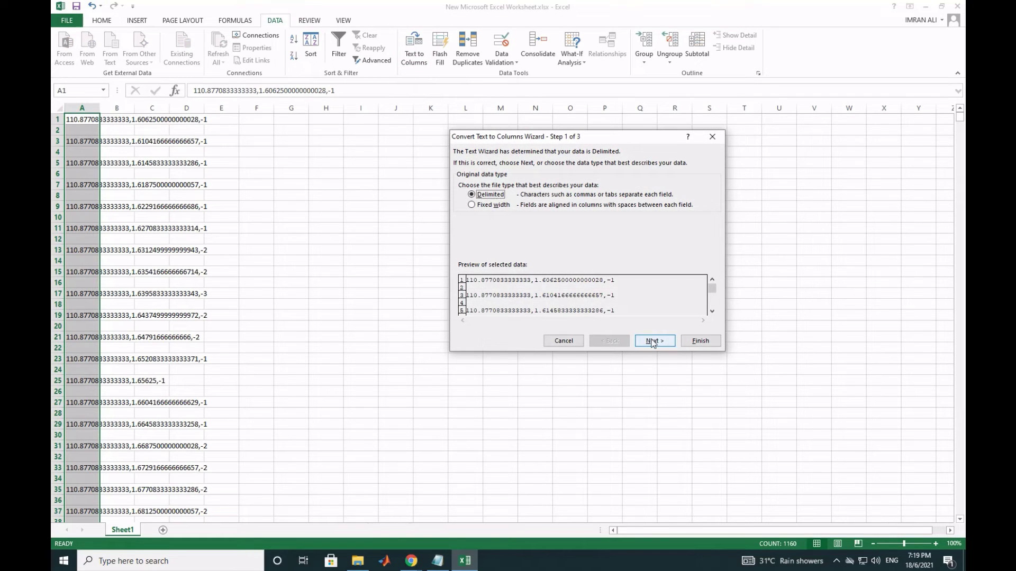
{"action": "left_click", "coordinate": [664, 341]}
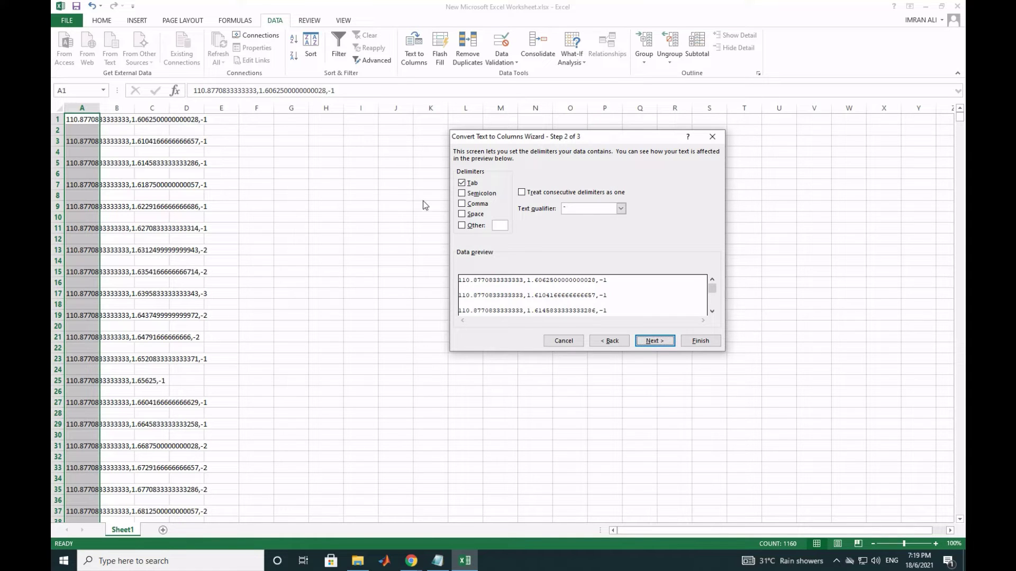
{"action": "left_click", "coordinate": [462, 204]}
{"action": "left_click", "coordinate": [462, 183]}
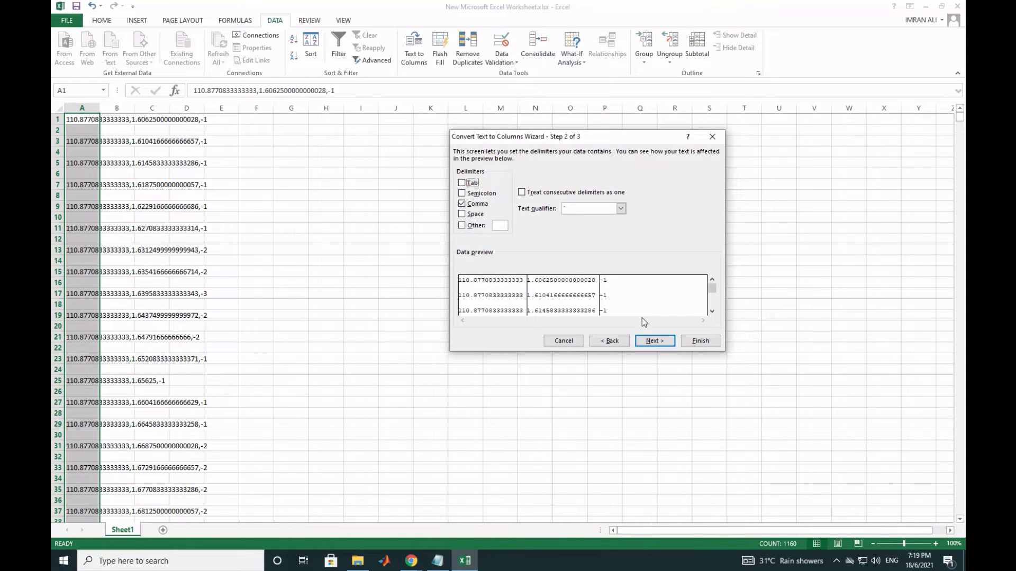
{"action": "left_click", "coordinate": [654, 342]}
{"action": "left_click", "coordinate": [701, 340]}
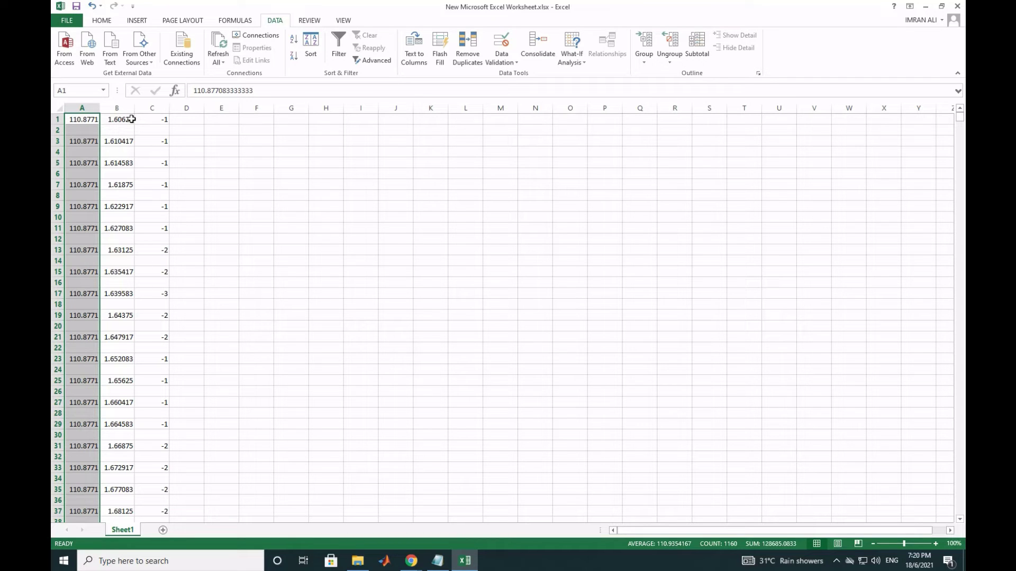
Select all blank cells within the data in columns A to C and delete their sheet rows
{"action": "key", "text": "shift+Right"}
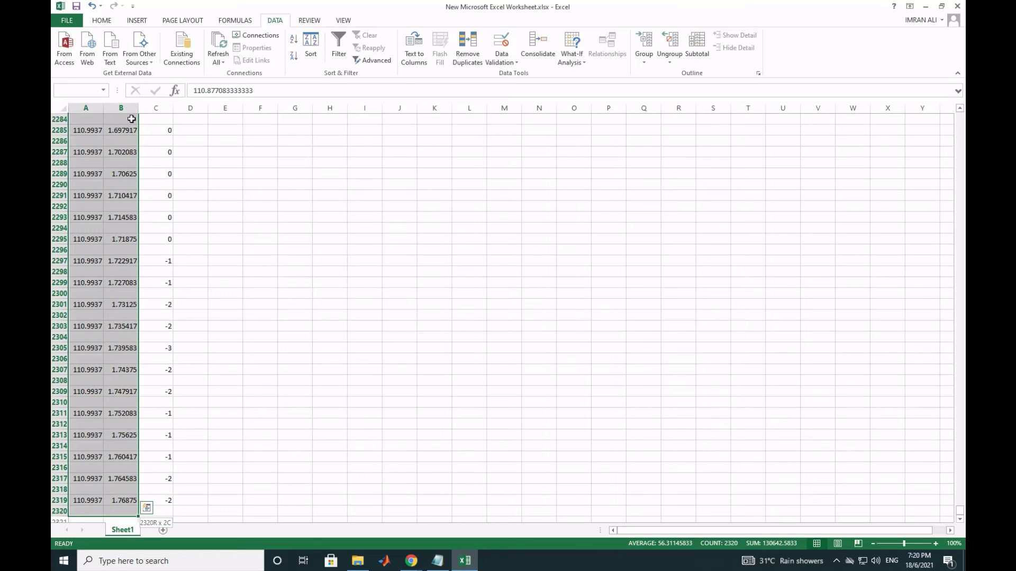
{"action": "key", "text": "shift+Right"}
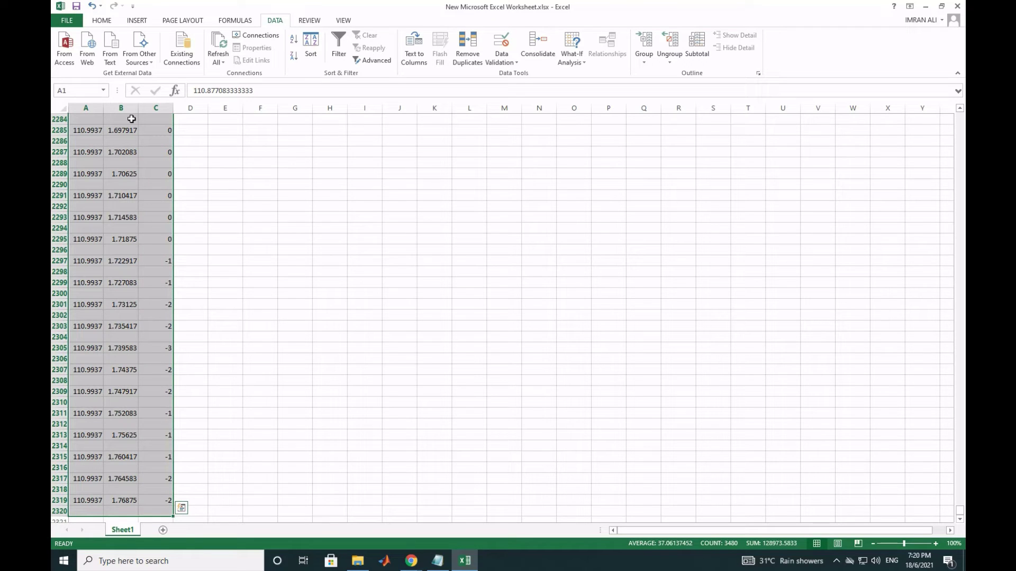
{"action": "key", "text": "F5"}
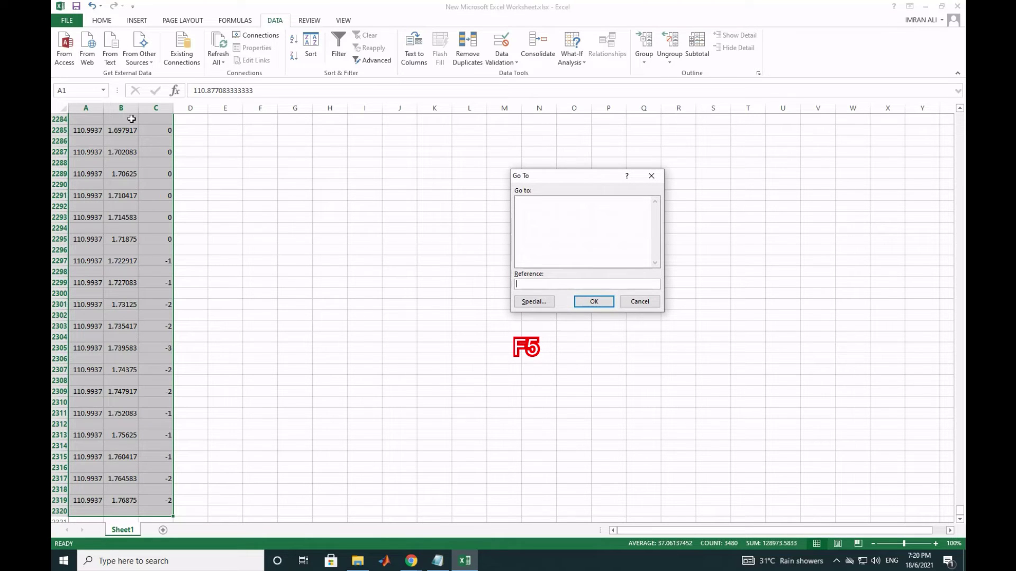
{"action": "left_click", "coordinate": [534, 301]}
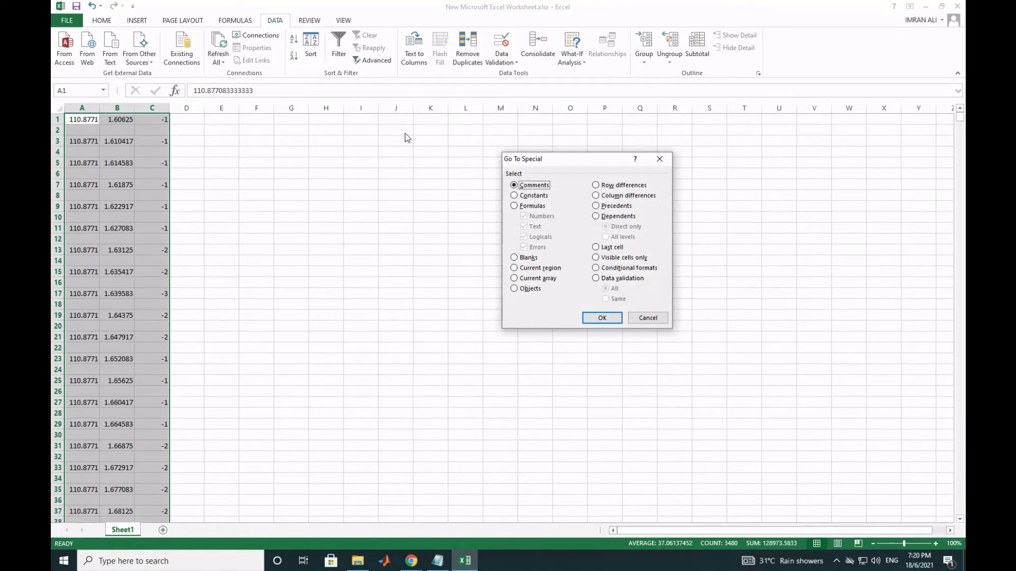
{"action": "left_click", "coordinate": [515, 258]}
{"action": "left_click", "coordinate": [602, 318]}
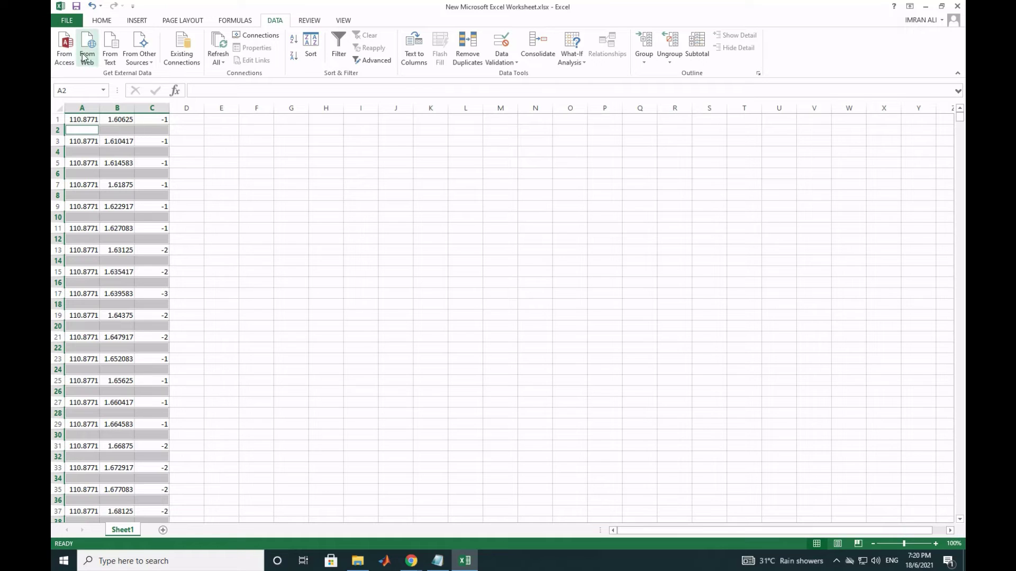
{"action": "left_click", "coordinate": [102, 24]}
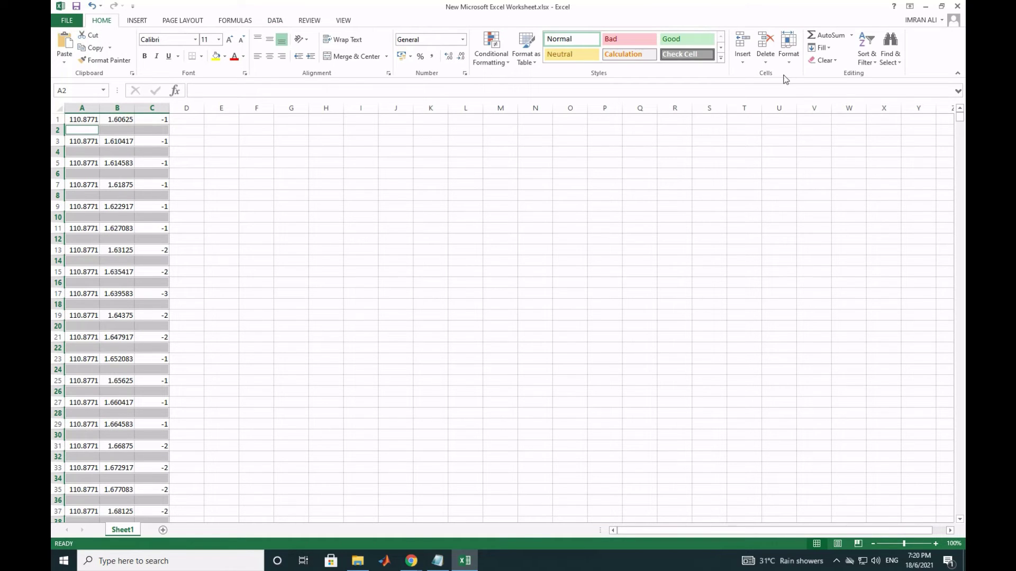
{"action": "left_click", "coordinate": [766, 58]}
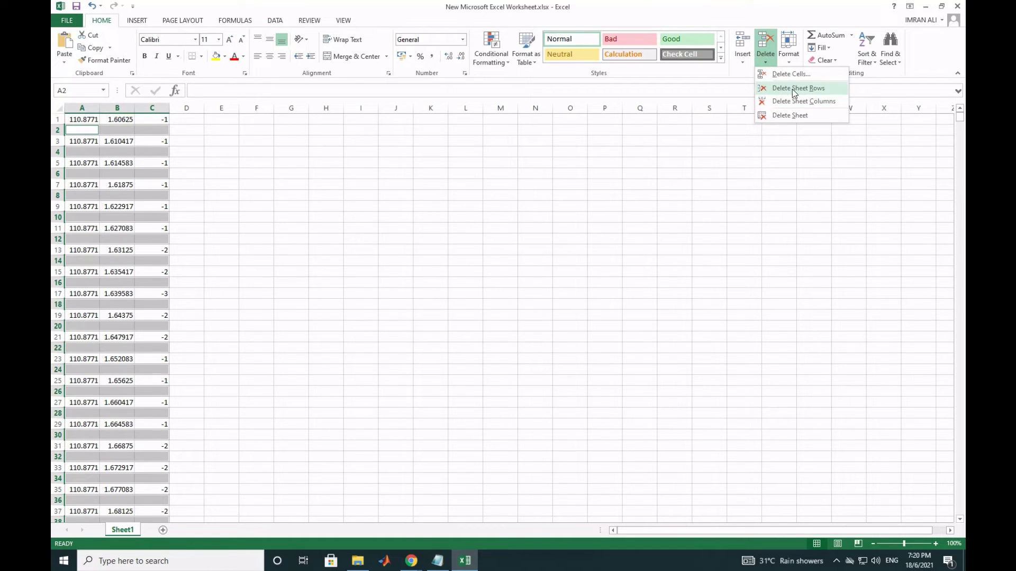
{"action": "left_click", "coordinate": [795, 90]}
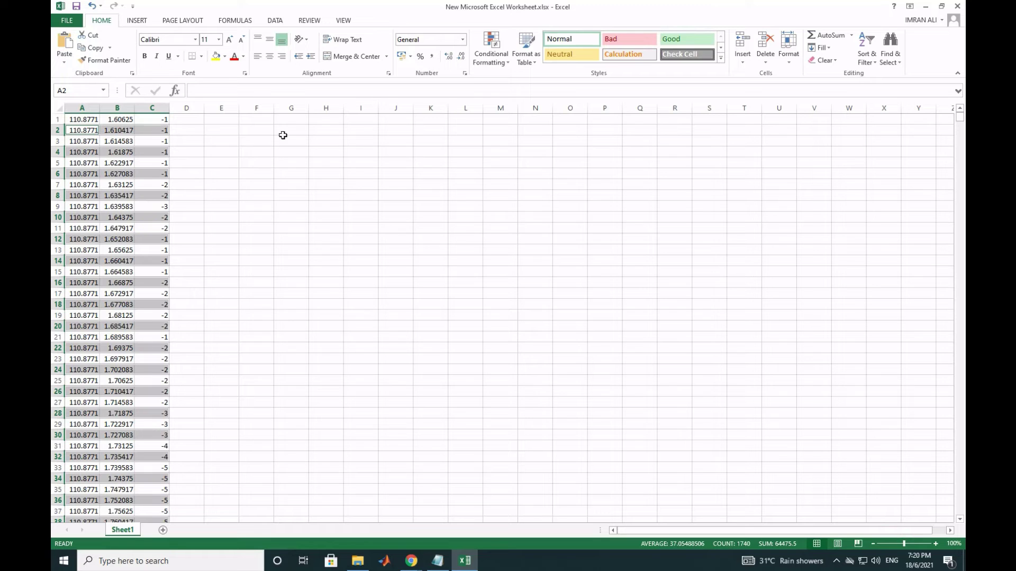
Enter the multiplier -1 in cell F2 beside the data
{"action": "left_click", "coordinate": [254, 131]}
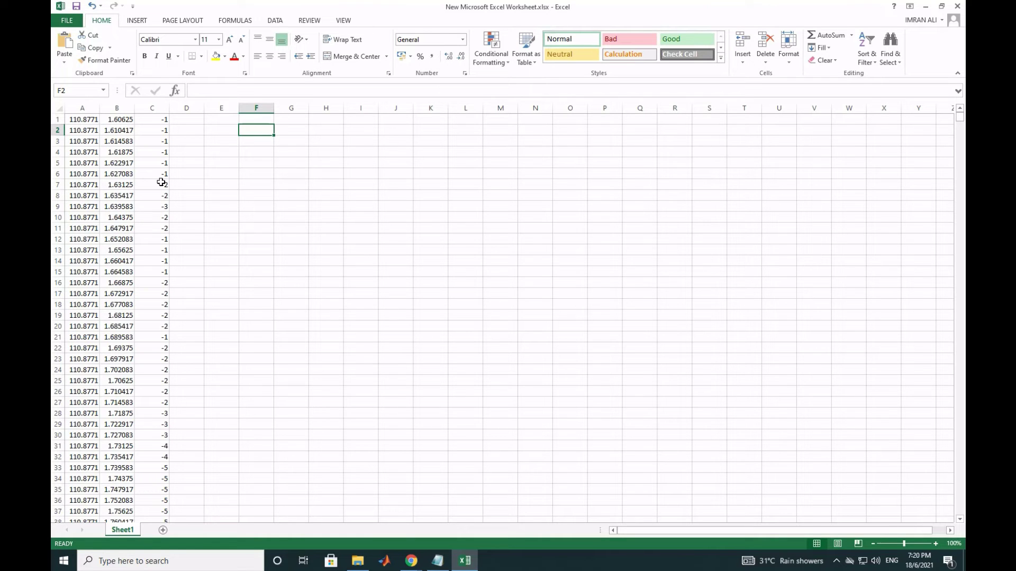
{"action": "scroll", "coordinate": [167, 281], "scroll_direction": "down", "scroll_amount": 1}
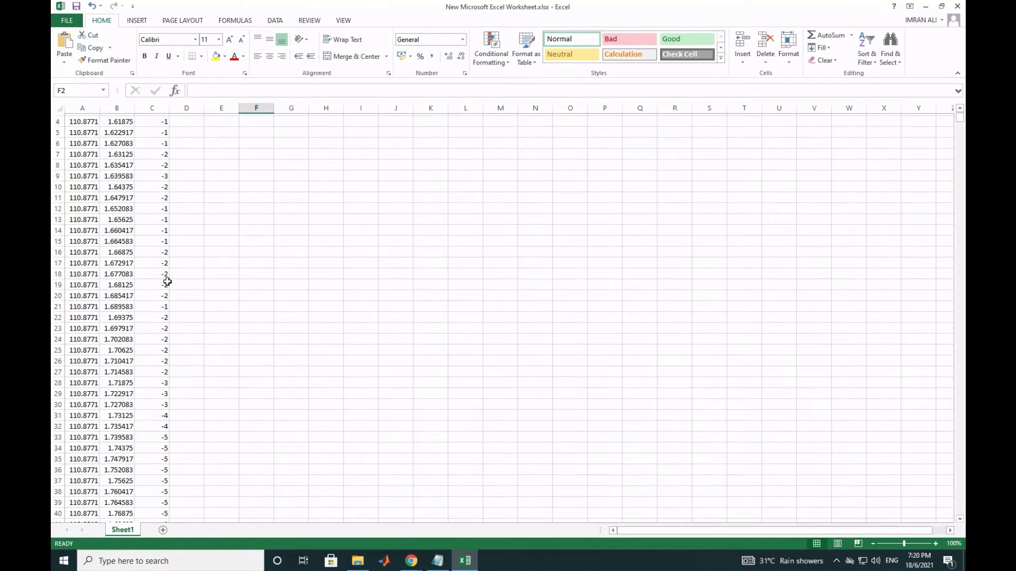
{"action": "scroll", "coordinate": [167, 282], "scroll_direction": "up", "scroll_amount": 1}
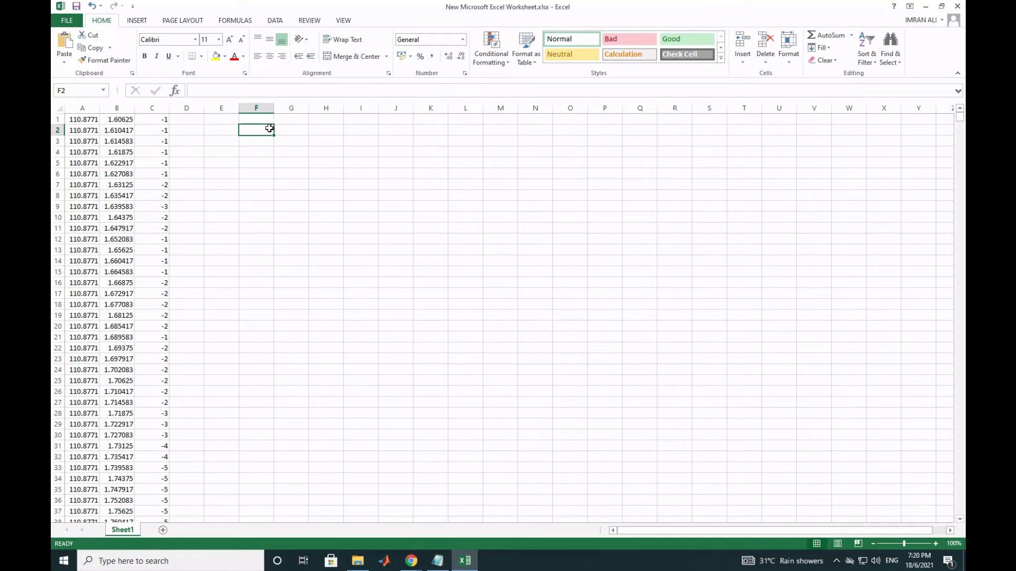
{"action": "type", "text": "-"}
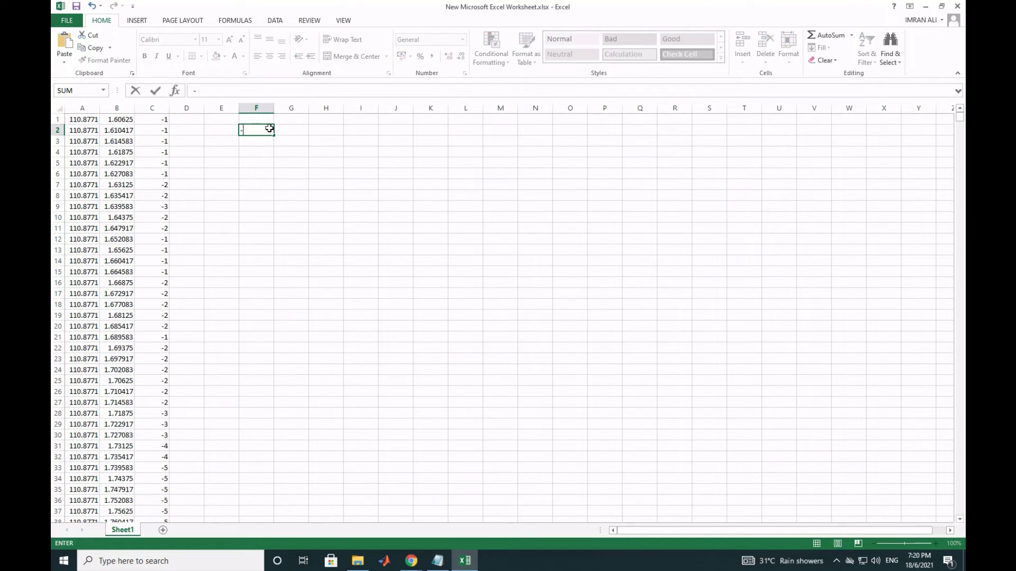
{"action": "type", "text": "1"}
{"action": "key", "text": "Return"}
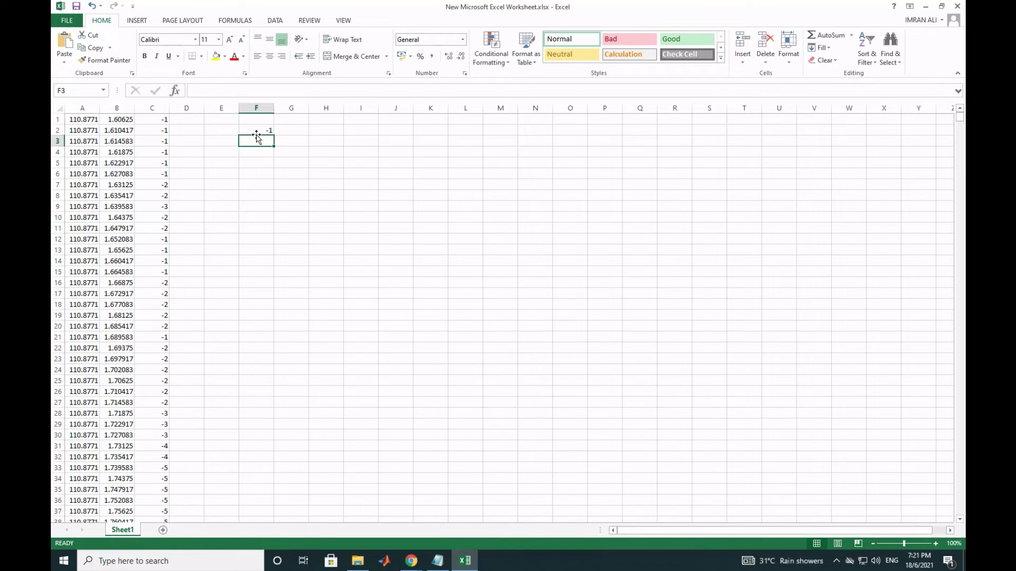
Copy the -1 in F2 and multiply all column C depth values by it with Paste Special
{"action": "left_click", "coordinate": [254, 132]}
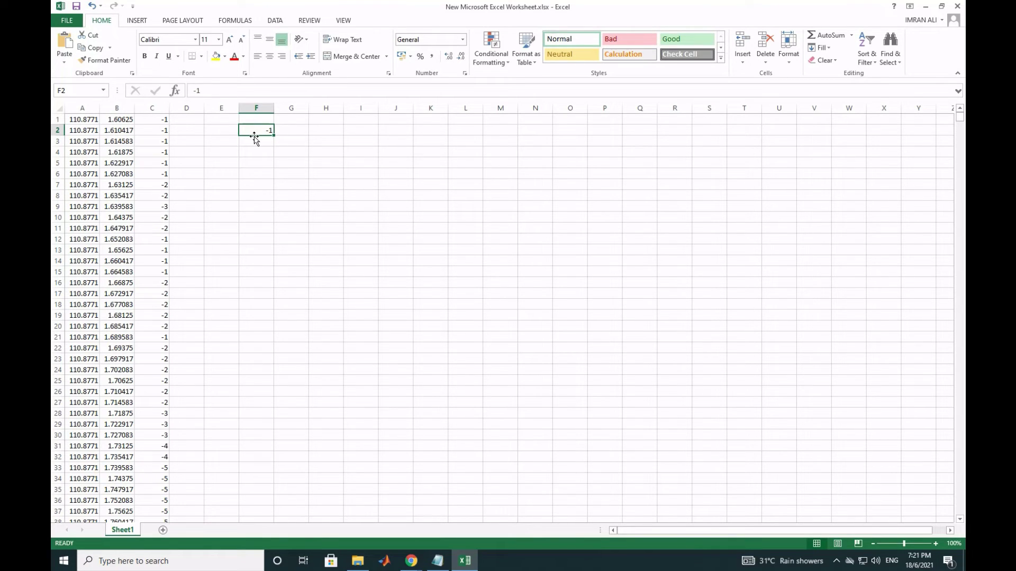
{"action": "key", "text": "ctrl+c"}
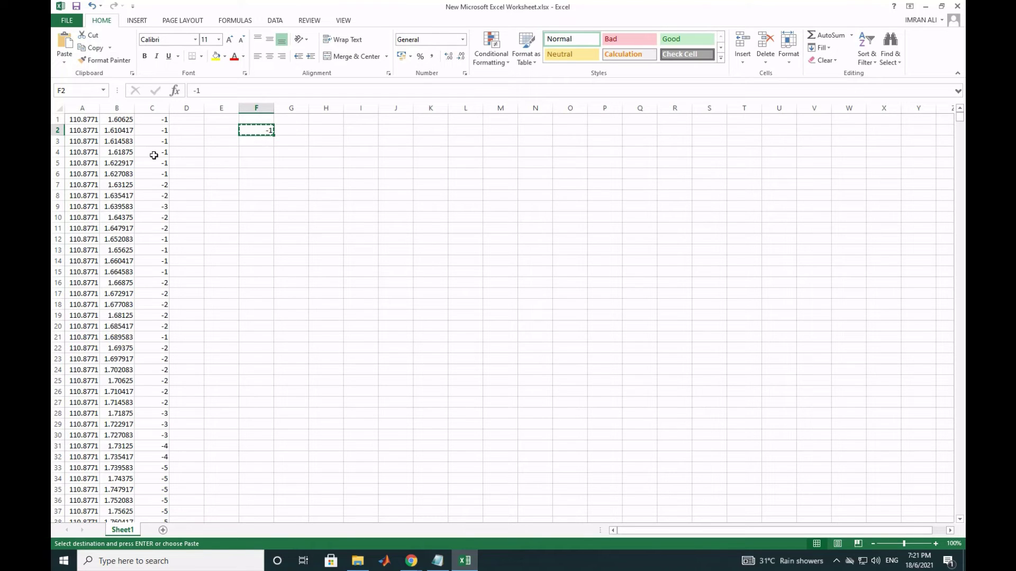
{"action": "left_click", "coordinate": [164, 122]}
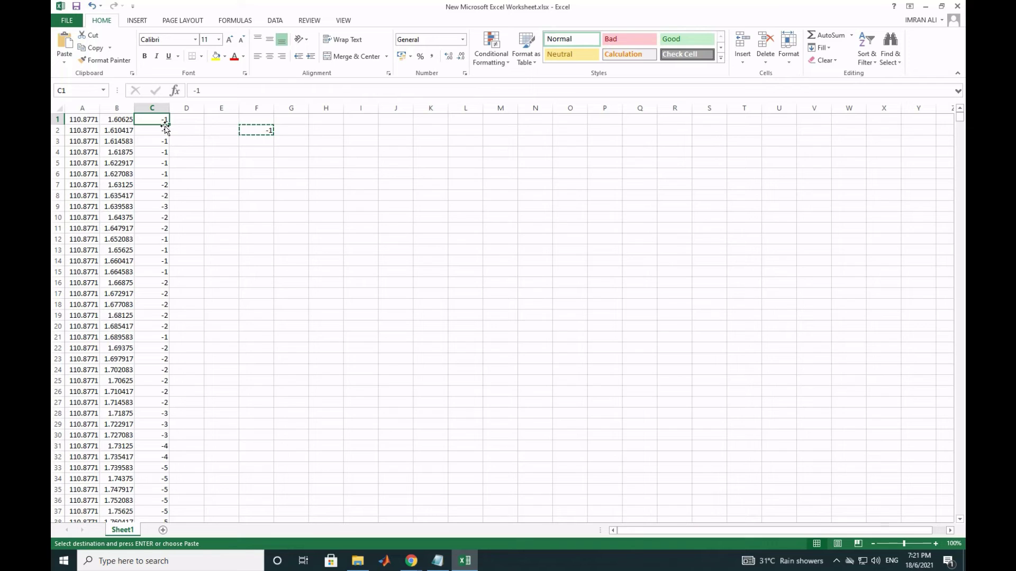
{"action": "key", "text": "ctrl+shift+Down"}
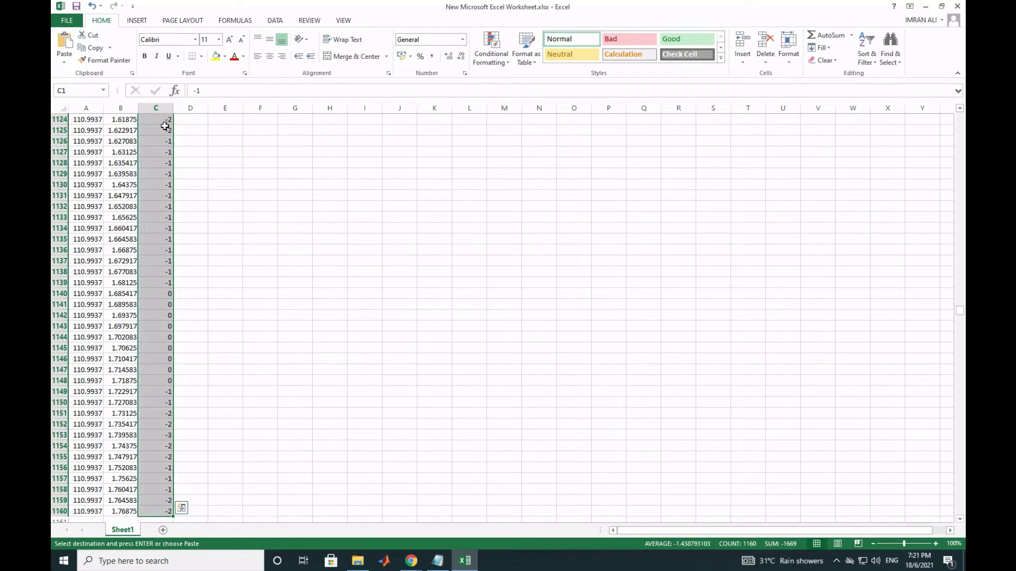
{"action": "right_click", "coordinate": [159, 164]}
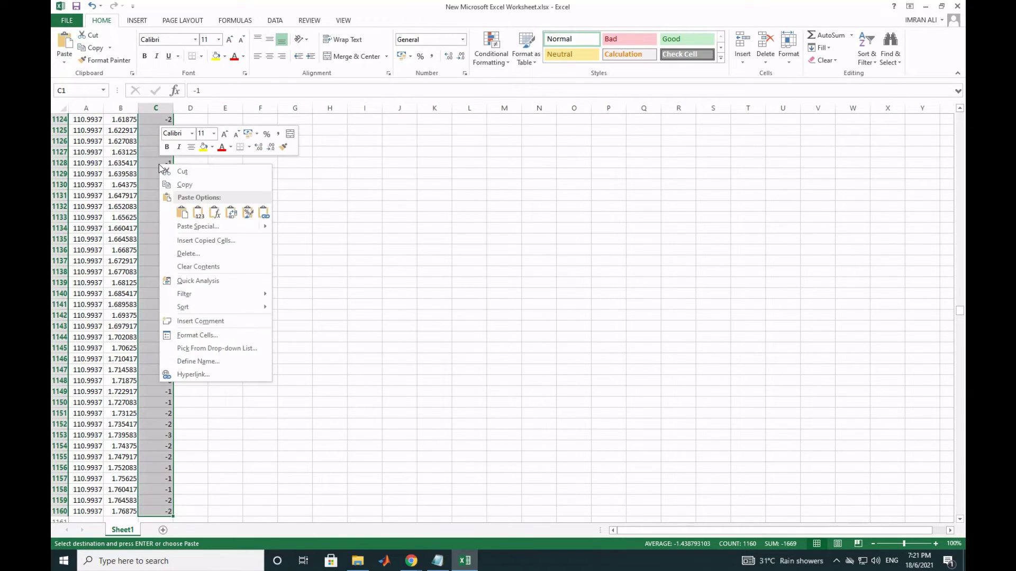
{"action": "mouse_move", "coordinate": [197, 231]}
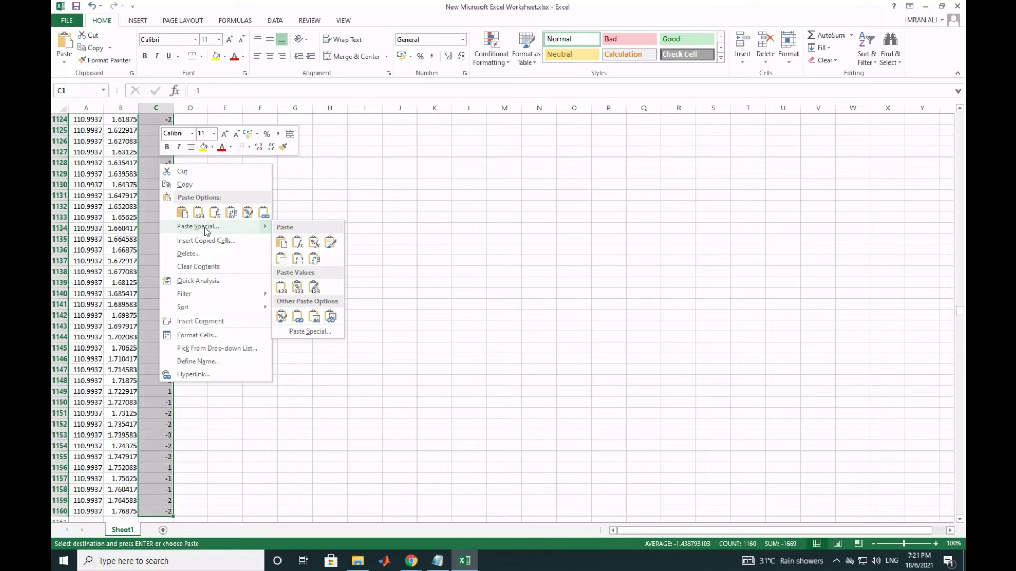
{"action": "left_click", "coordinate": [206, 231]}
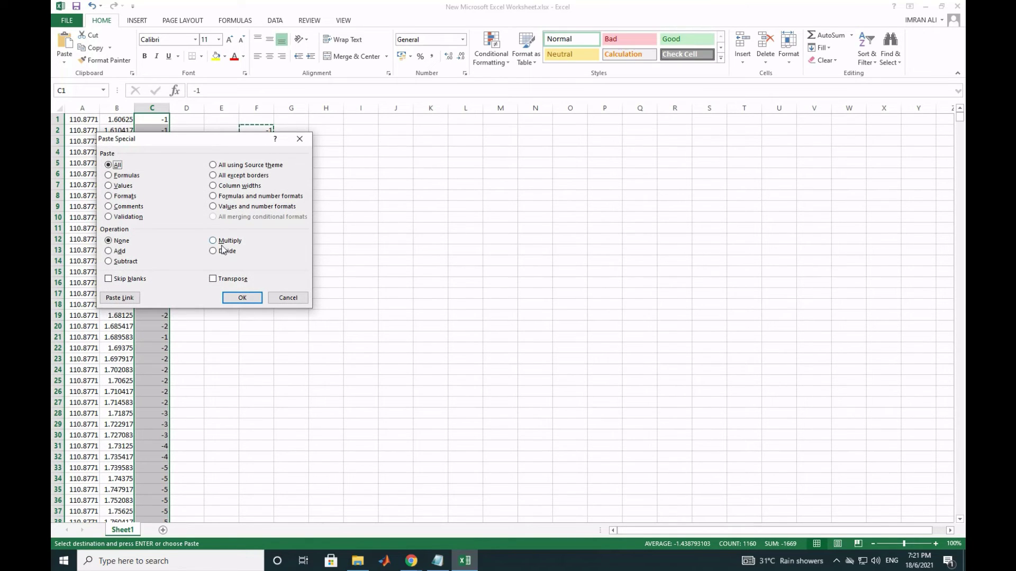
{"action": "left_click", "coordinate": [224, 241]}
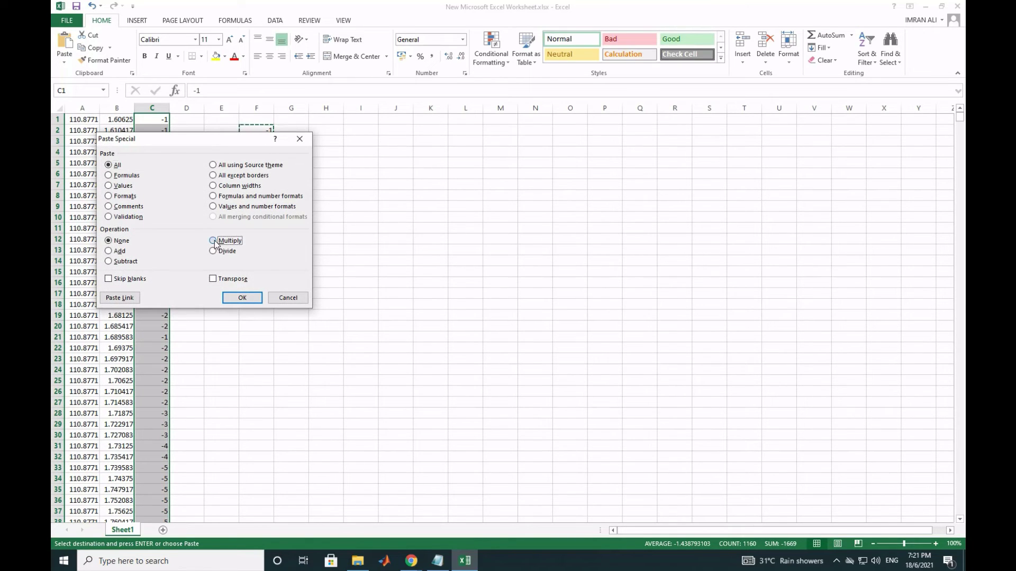
{"action": "left_click", "coordinate": [242, 298]}
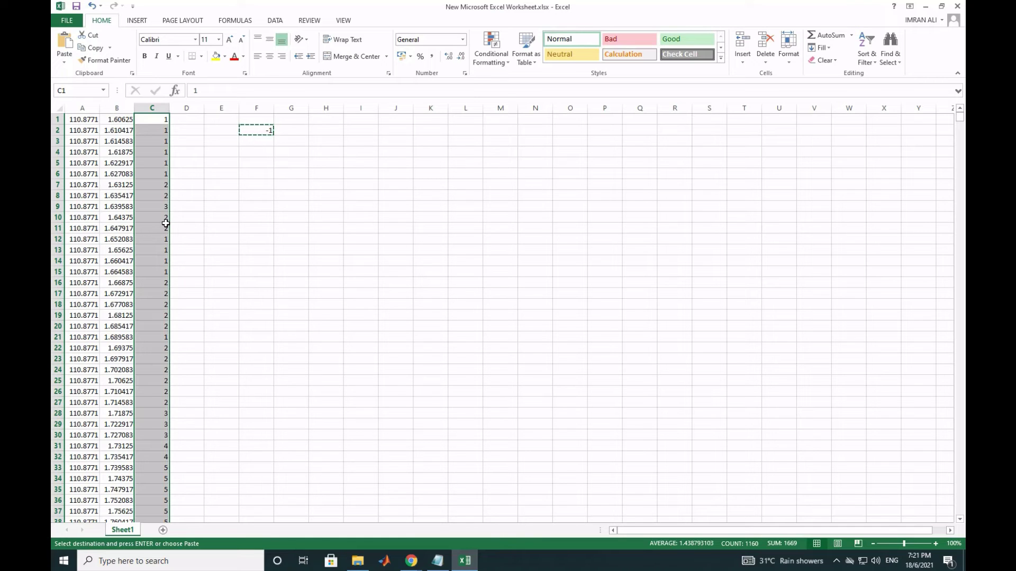
Extend the column C selection to cover all data in columns A to C and copy it
{"action": "key", "text": "shift+Left"}
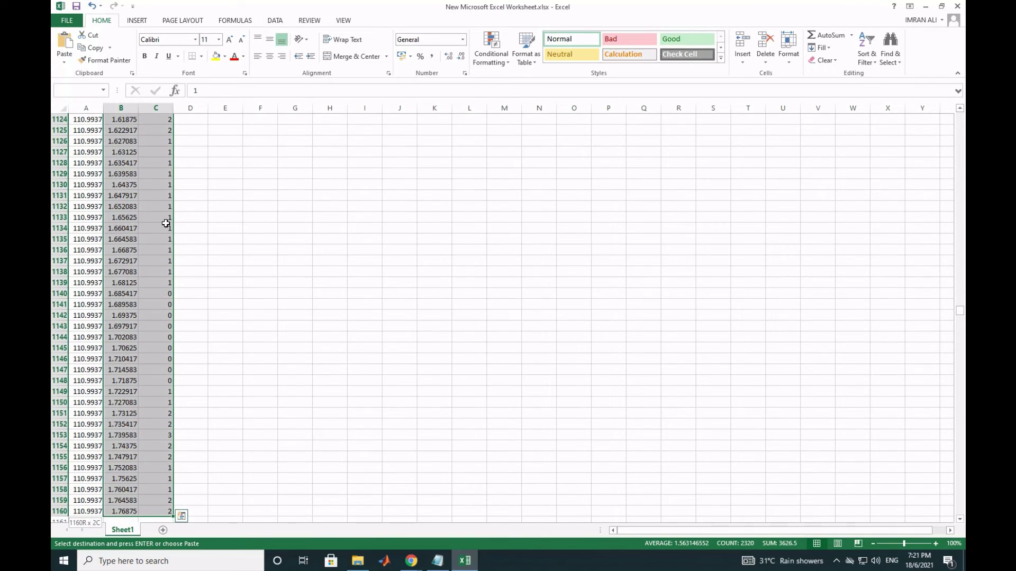
{"action": "key", "text": "shift+Left"}
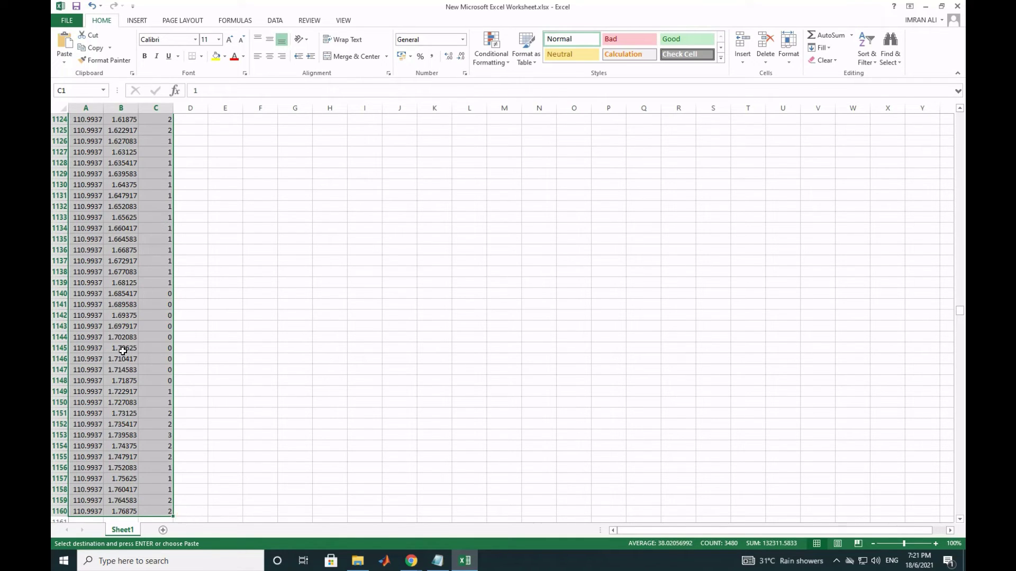
{"action": "scroll", "coordinate": [108, 335], "scroll_direction": "down", "scroll_amount": 4}
{"action": "scroll", "coordinate": [110, 333], "scroll_direction": "up", "scroll_amount": 10}
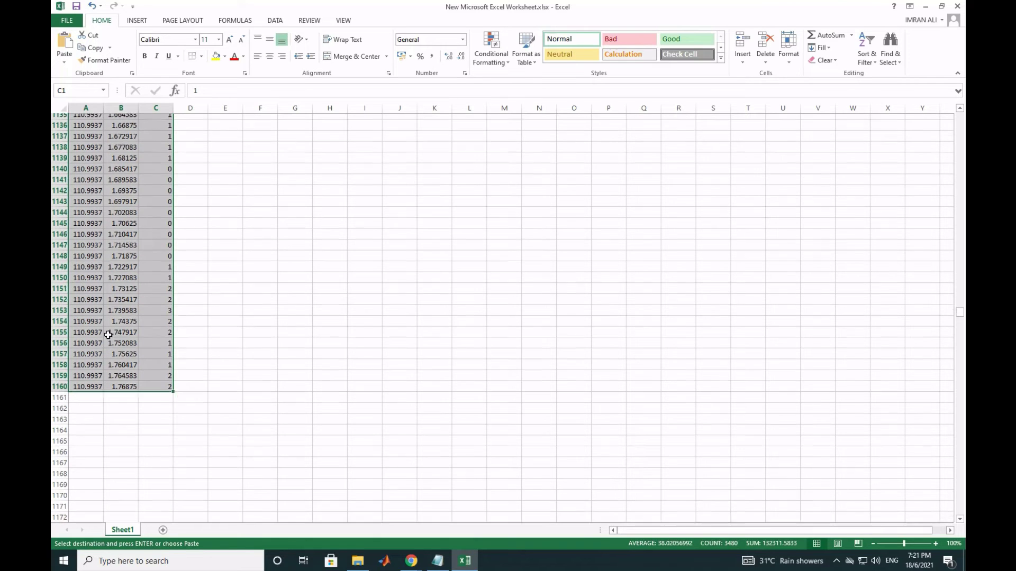
{"action": "scroll", "coordinate": [111, 333], "scroll_direction": "up", "scroll_amount": 20}
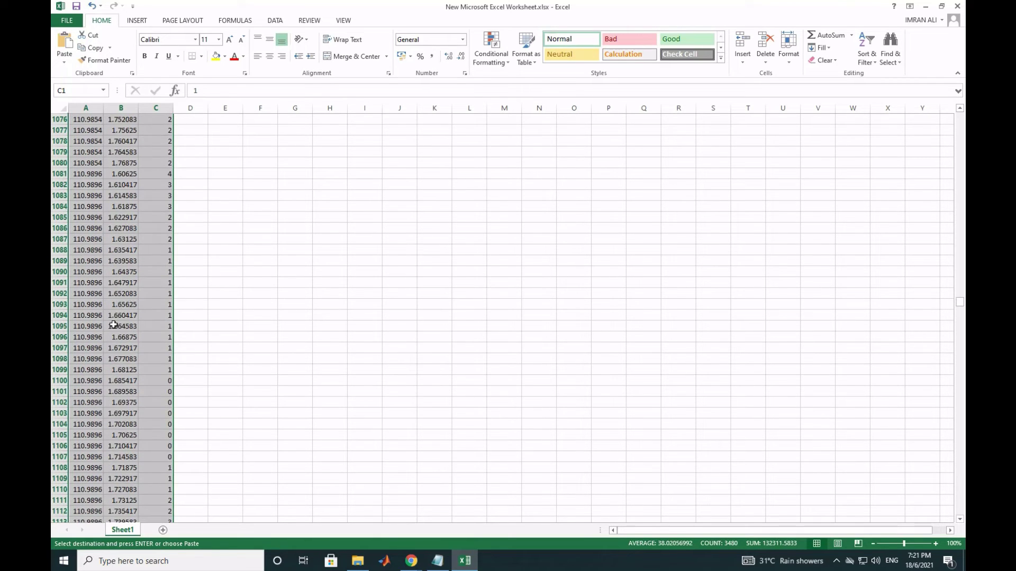
{"action": "scroll", "coordinate": [114, 324], "scroll_direction": "up", "scroll_amount": 17}
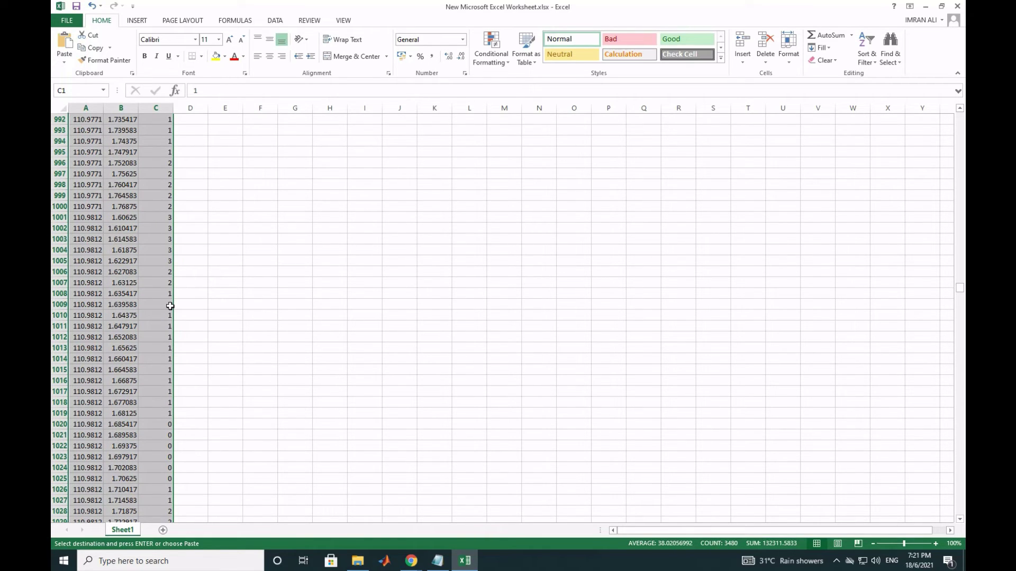
{"action": "scroll", "coordinate": [147, 311], "scroll_direction": "down", "scroll_amount": 4}
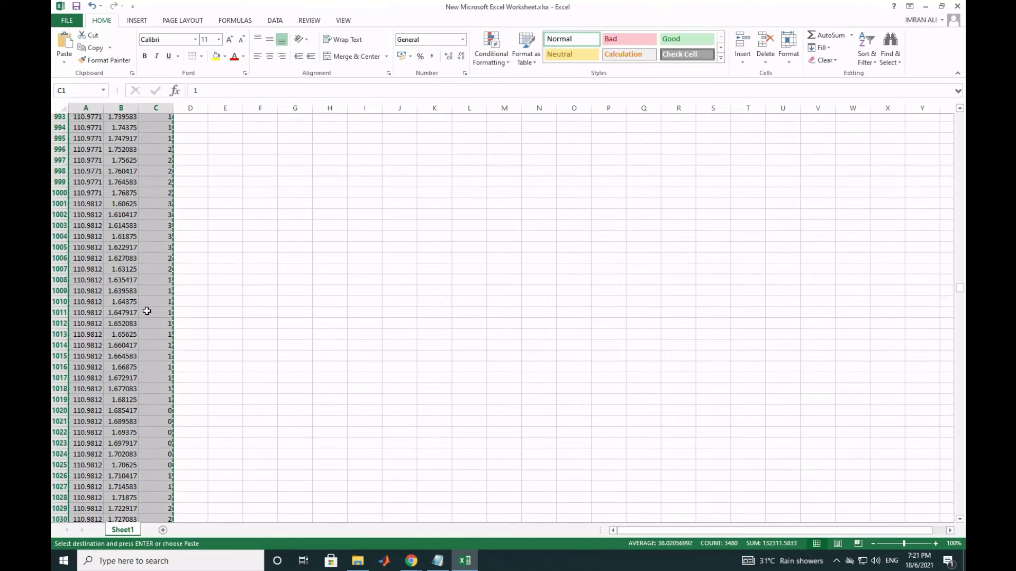
{"action": "scroll", "coordinate": [146, 311], "scroll_direction": "down", "scroll_amount": 20}
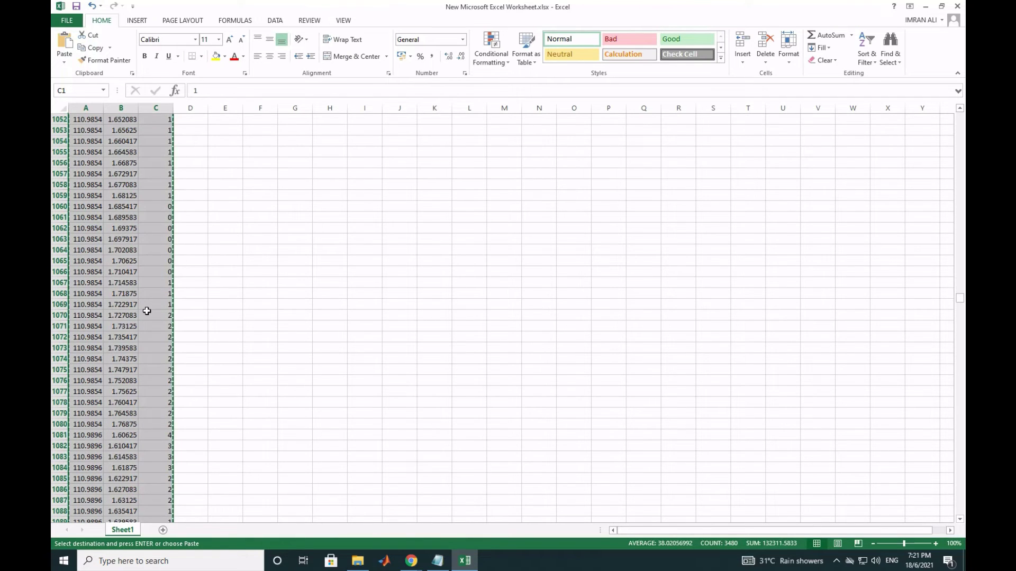
Switch to File Explorer and create a text document with the default name in the GEBCO_2020_18_Jun_2021 folder
{"action": "left_click", "coordinate": [358, 561]}
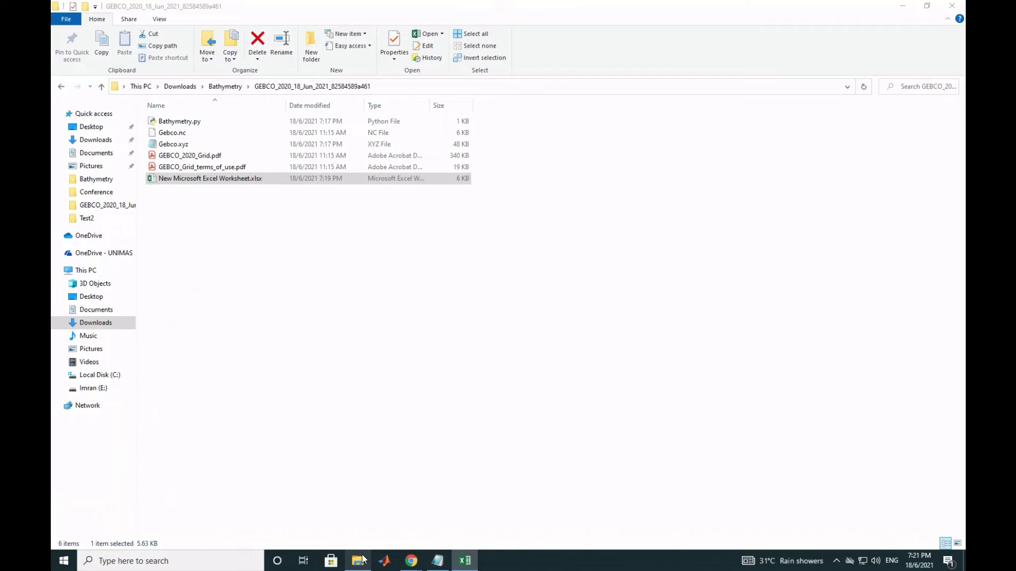
{"action": "right_click", "coordinate": [188, 200]}
{"action": "left_click", "coordinate": [246, 244]}
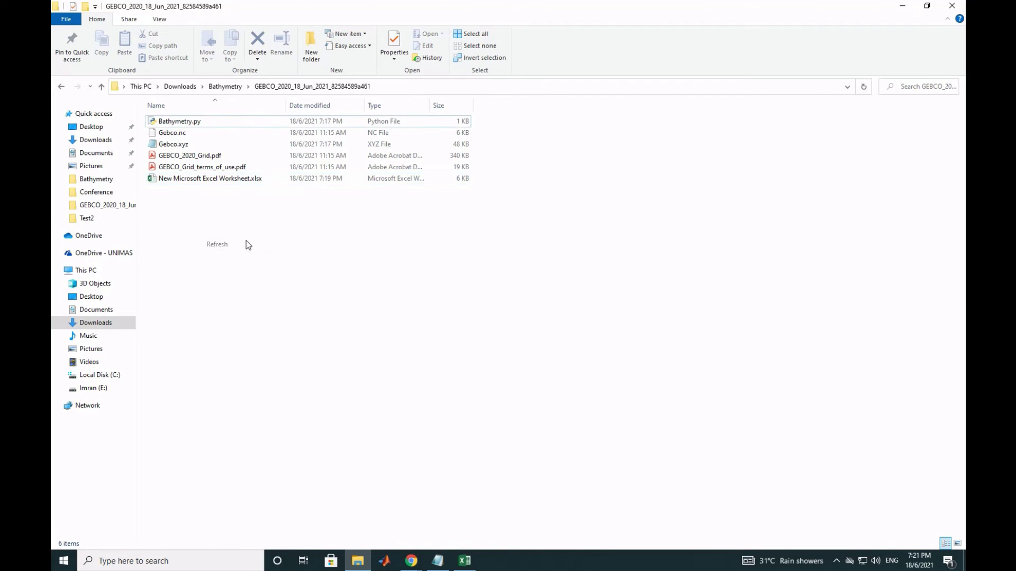
{"action": "right_click", "coordinate": [251, 239]}
{"action": "left_click", "coordinate": [276, 281]}
{"action": "right_click", "coordinate": [251, 305]}
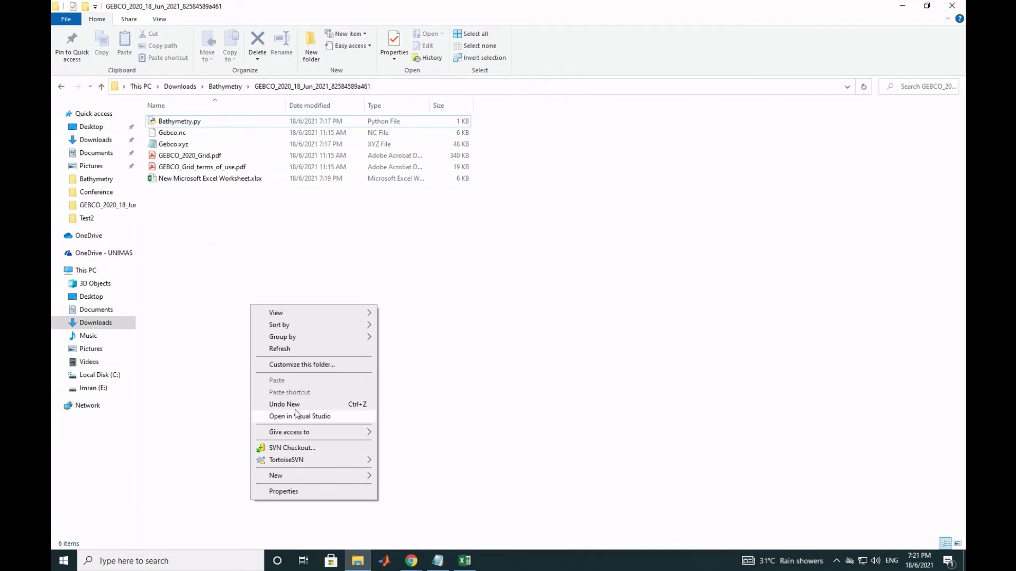
{"action": "mouse_move", "coordinate": [340, 478]}
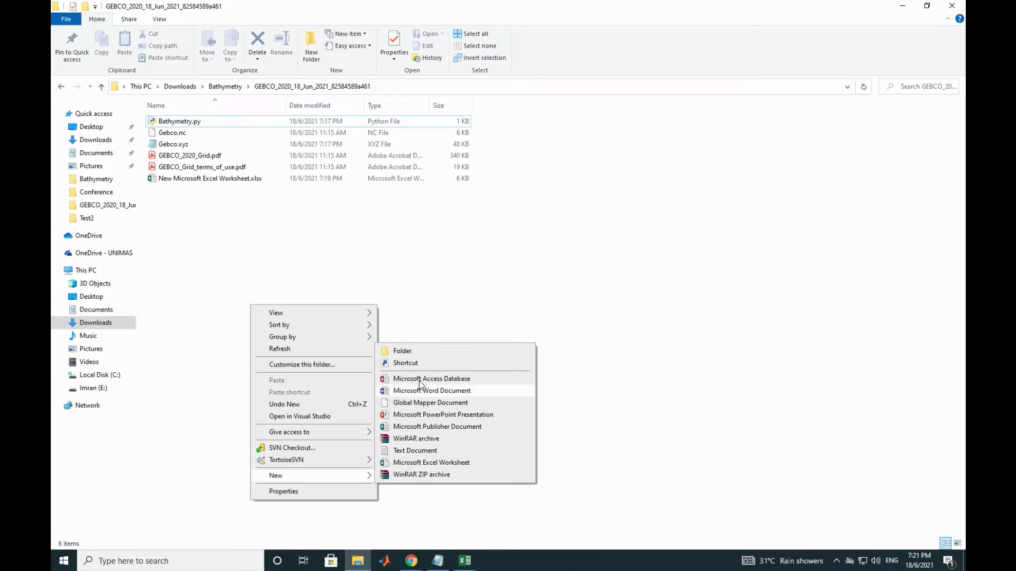
{"action": "left_click", "coordinate": [422, 454]}
{"action": "key", "text": "Return"}
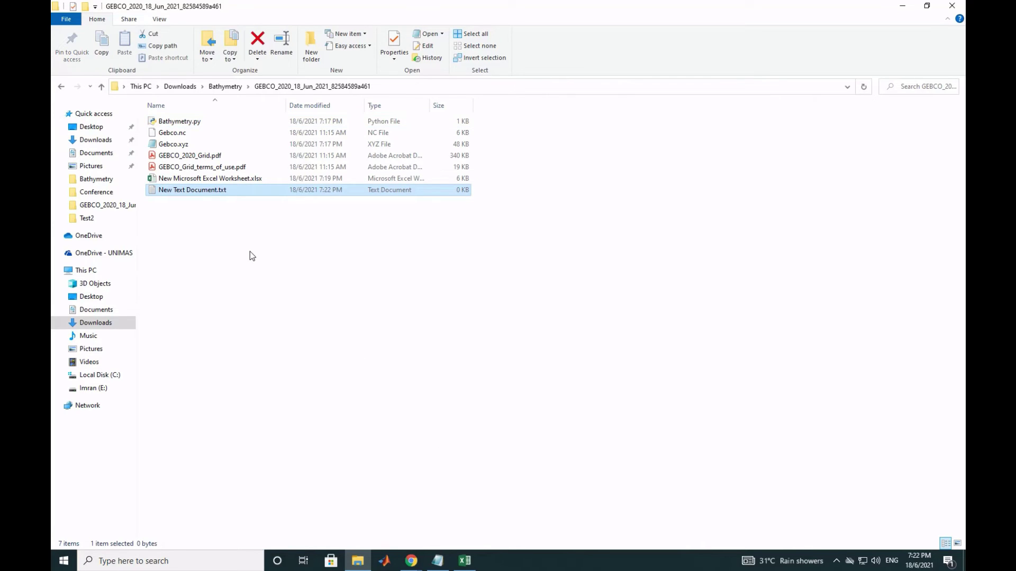
Paste the copied coordinate and depth data into New Text Document.txt, save it and close the file
{"action": "key", "text": "Return"}
{"action": "key", "text": "ctrl+v"}
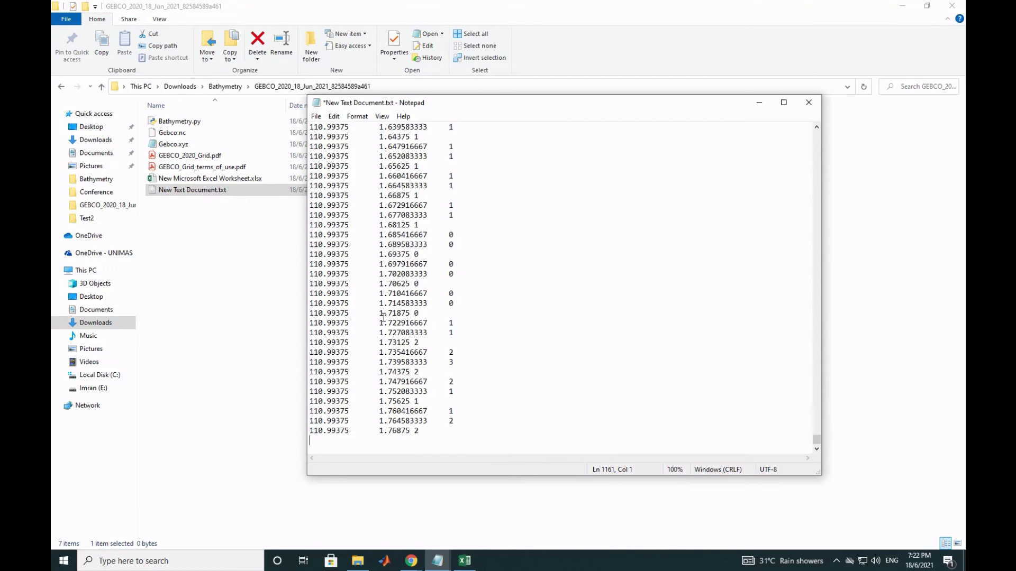
{"action": "scroll", "coordinate": [383, 317], "scroll_direction": "up", "scroll_amount": 20}
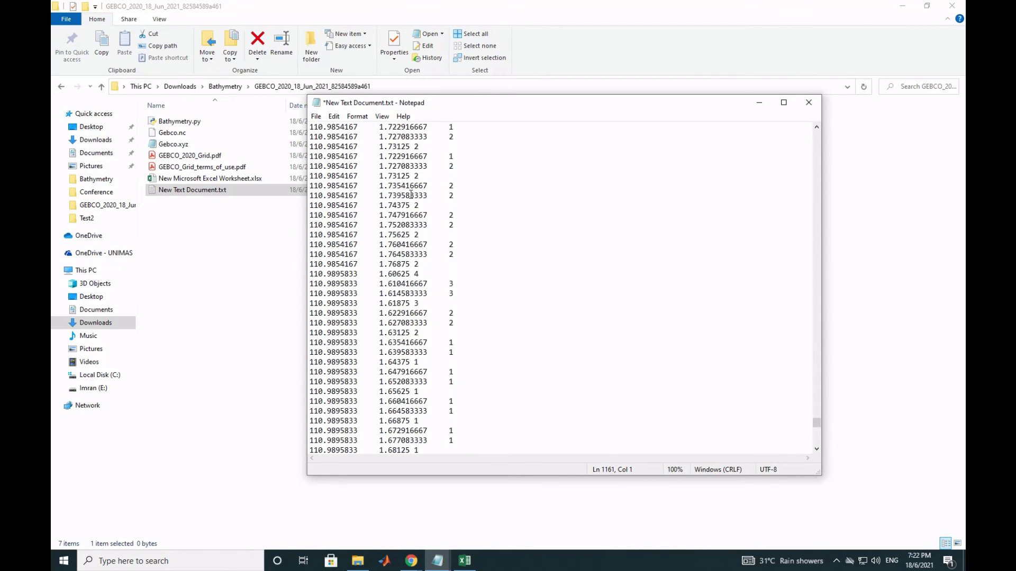
{"action": "scroll", "coordinate": [411, 195], "scroll_direction": "up", "scroll_amount": 13}
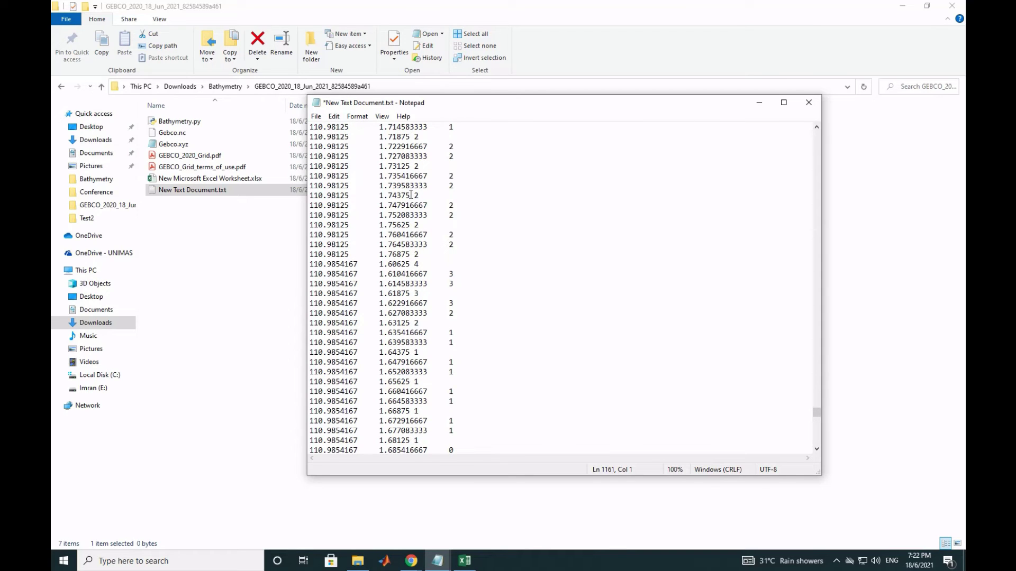
{"action": "key", "text": "ctrl+s"}
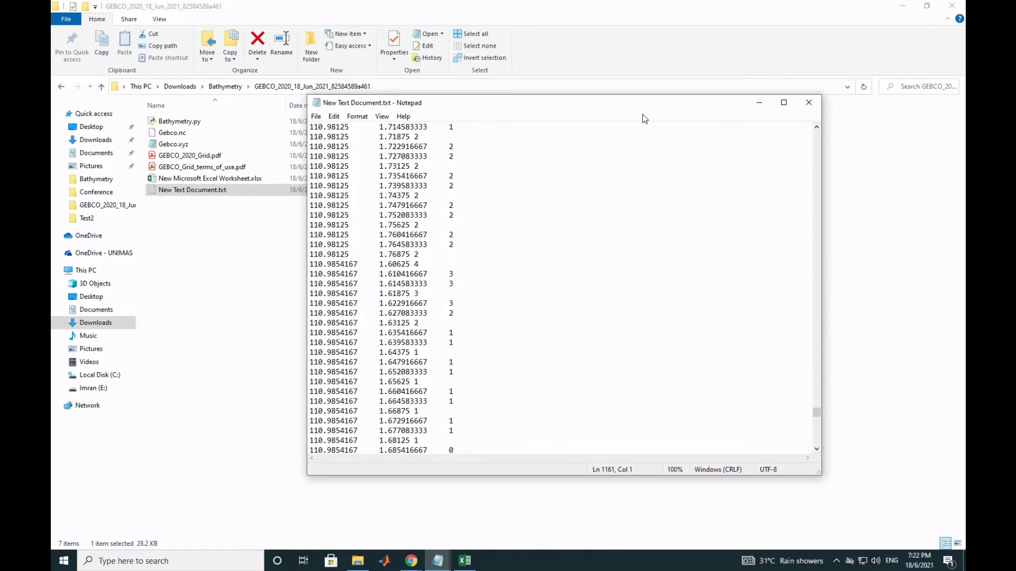
{"action": "left_click", "coordinate": [808, 103]}
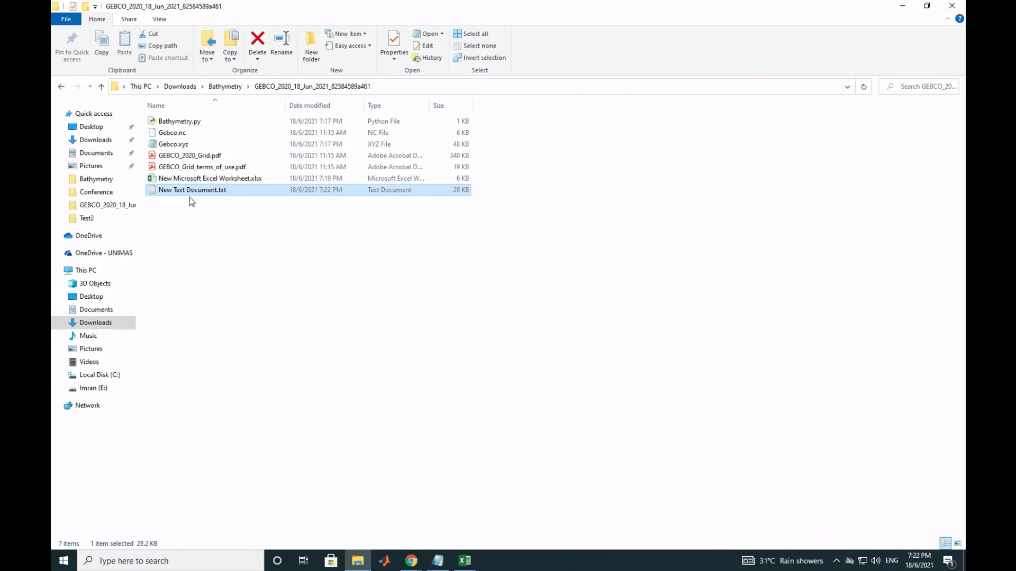
Change the extension of New Text Document.txt to .xyz and accept the extension change
{"action": "left_click", "coordinate": [281, 45]}
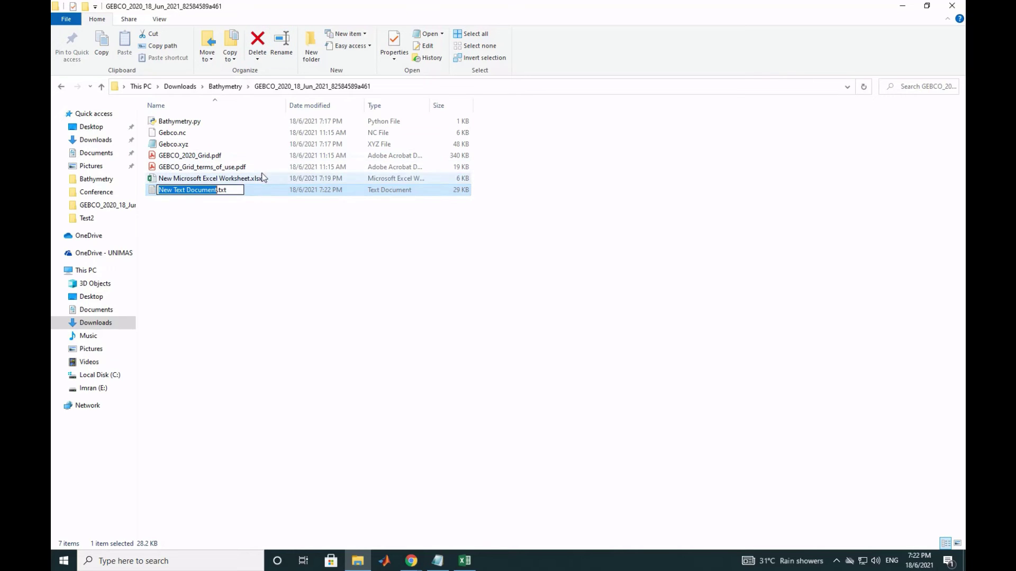
{"action": "left_click", "coordinate": [231, 192]}
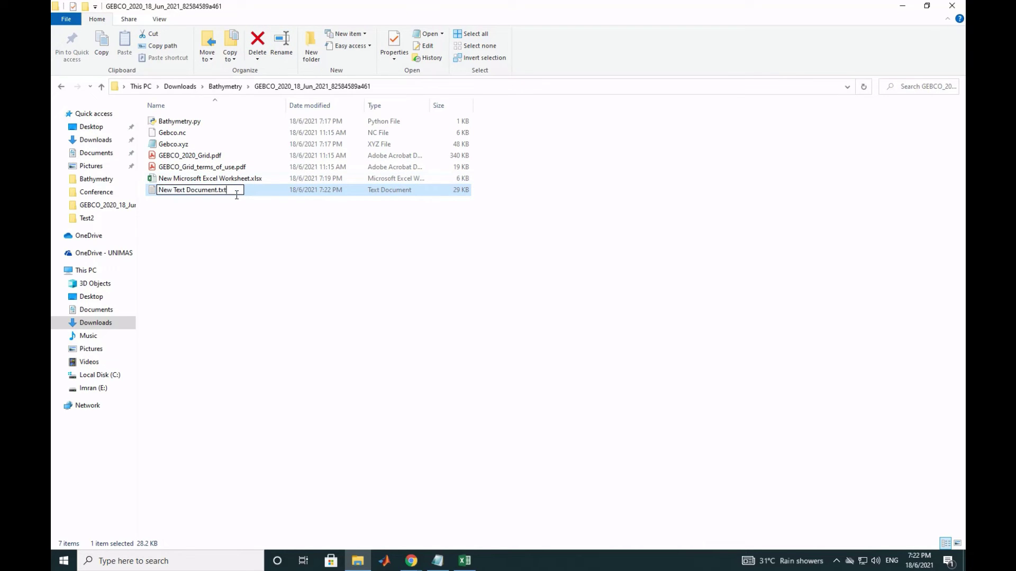
{"action": "key", "text": "BackSpace"}
{"action": "type", "text": "xyz"}
{"action": "key", "text": "Return"}
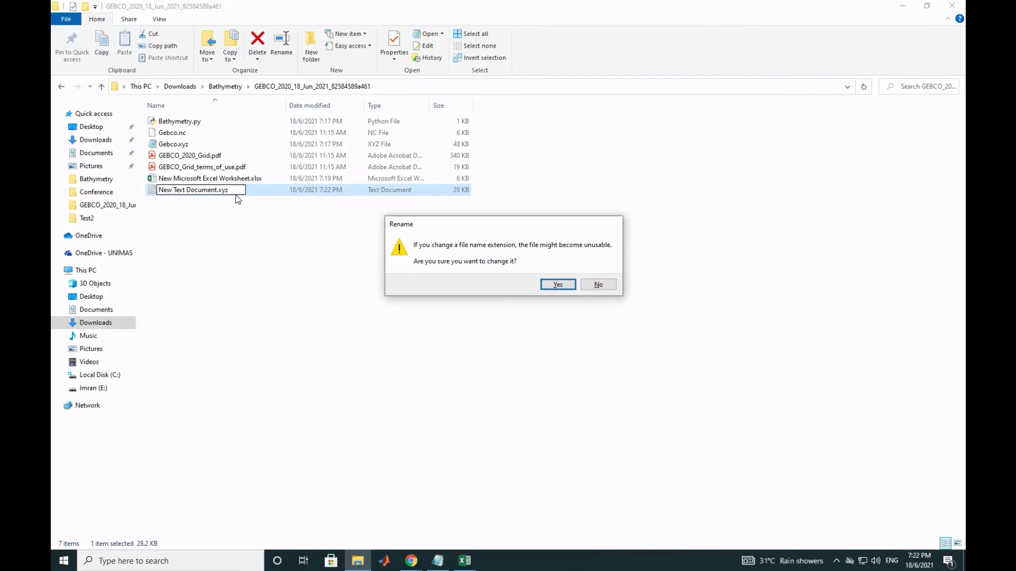
{"action": "left_click", "coordinate": [558, 285]}
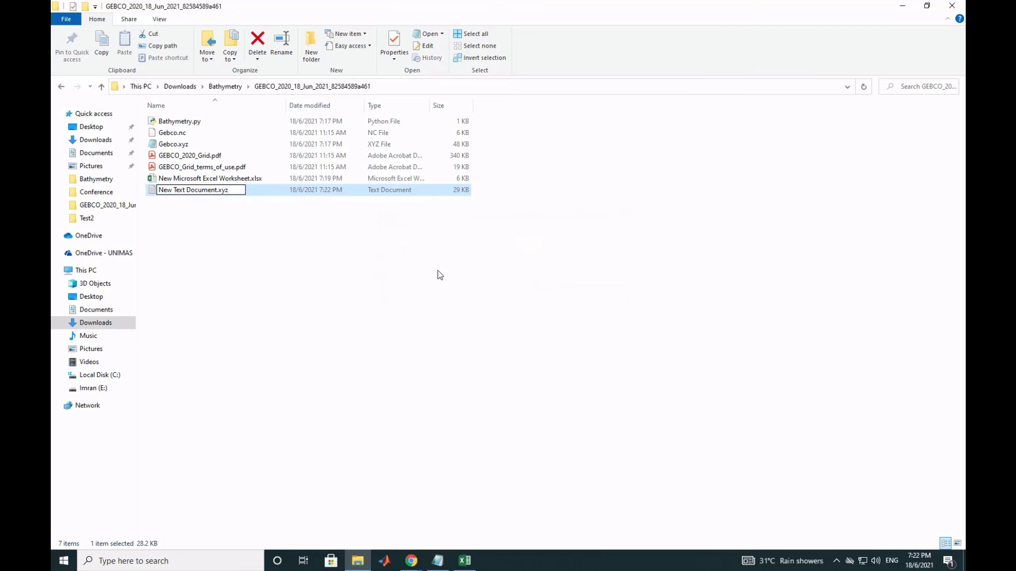
{"action": "right_click", "coordinate": [246, 232]}
{"action": "left_click", "coordinate": [276, 274]}
{"action": "right_click", "coordinate": [249, 252]}
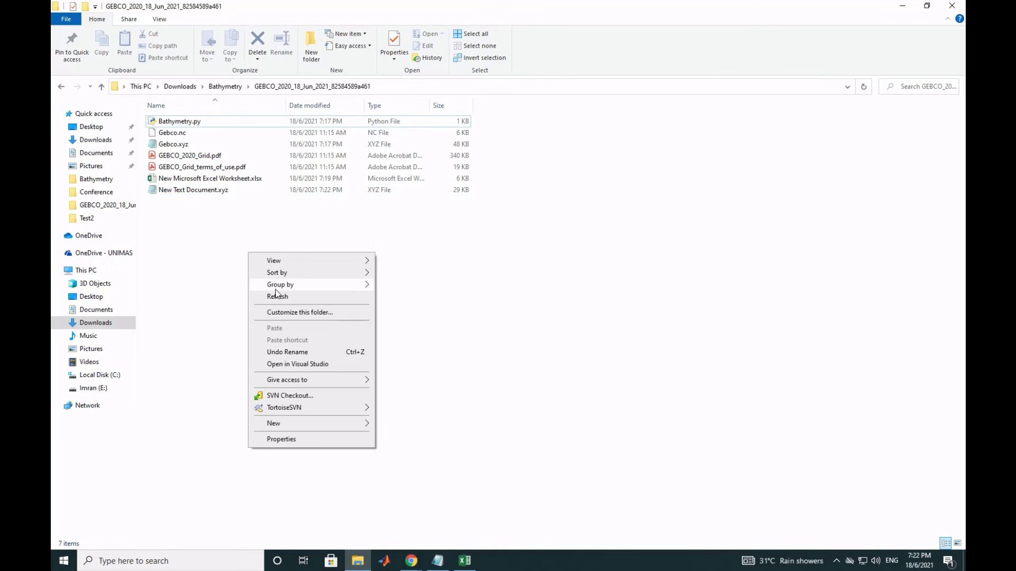
{"action": "left_click", "coordinate": [278, 295]}
{"action": "right_click", "coordinate": [262, 270]}
{"action": "left_click", "coordinate": [290, 314]}
{"action": "right_click", "coordinate": [268, 276]}
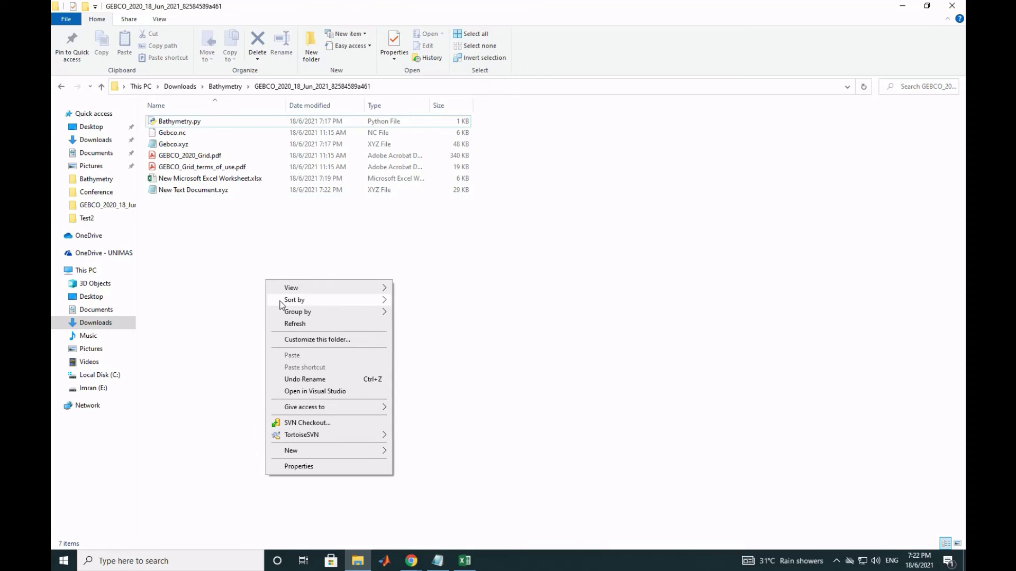
{"action": "left_click", "coordinate": [296, 319]}
{"action": "left_click", "coordinate": [291, 321]}
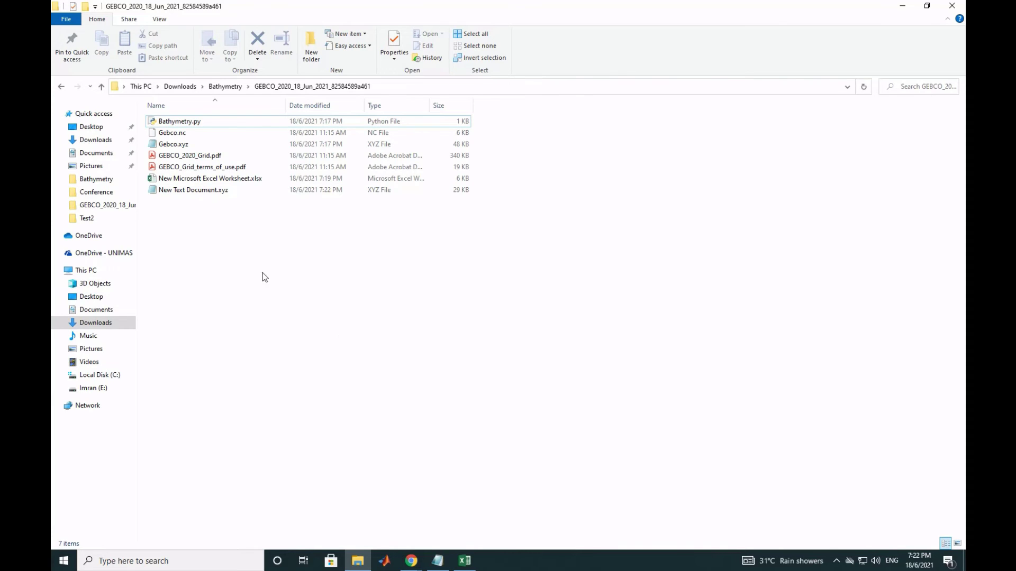
{"action": "right_click", "coordinate": [263, 272]}
{"action": "left_click", "coordinate": [292, 321]}
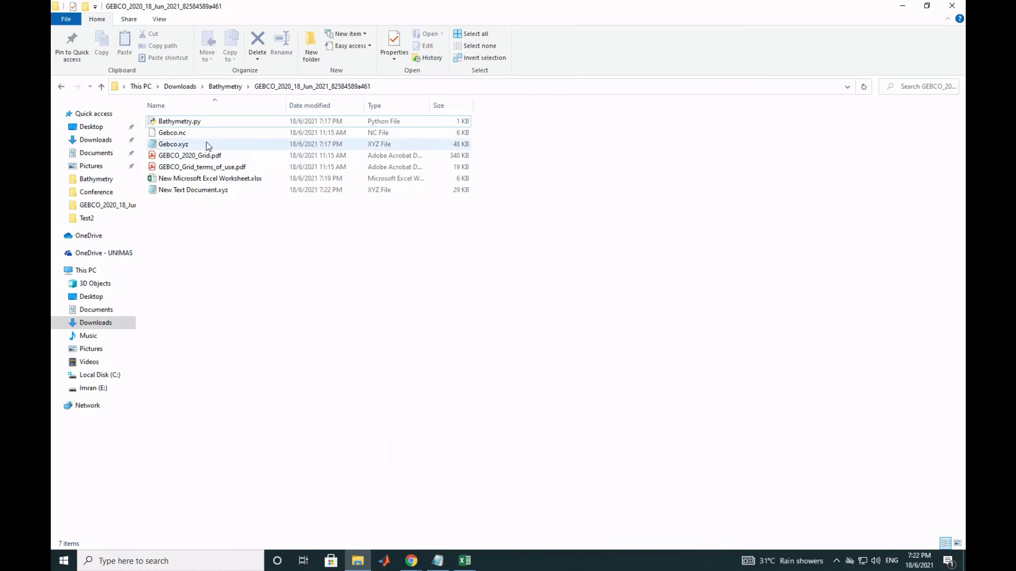
{"action": "left_click", "coordinate": [208, 191]}
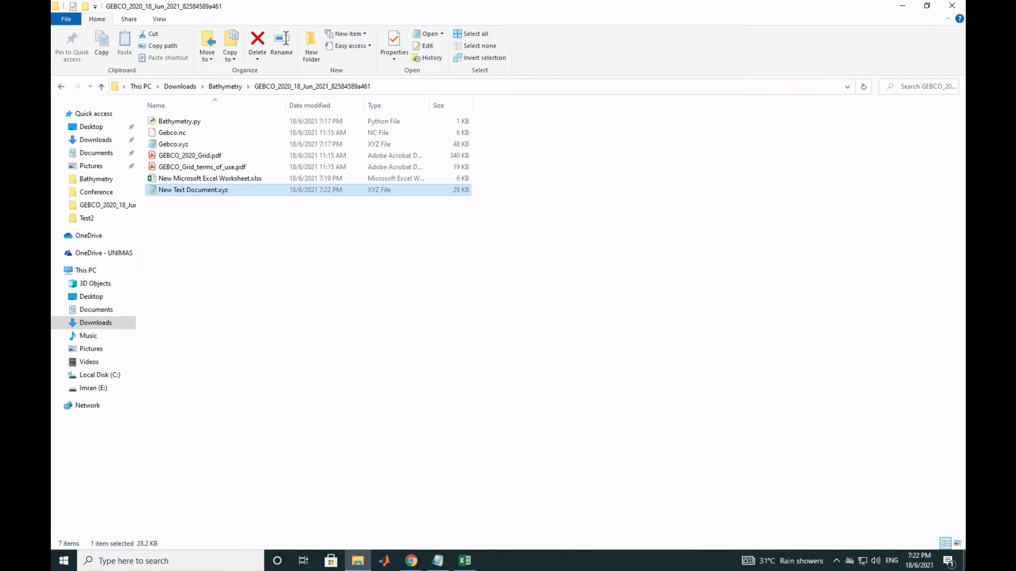
Launch Delft3D from the desktop and open the QUICKIN module under Grid and bathymetry
{"action": "key", "text": "super+d"}
{"action": "double_click", "coordinate": [323, 233]}
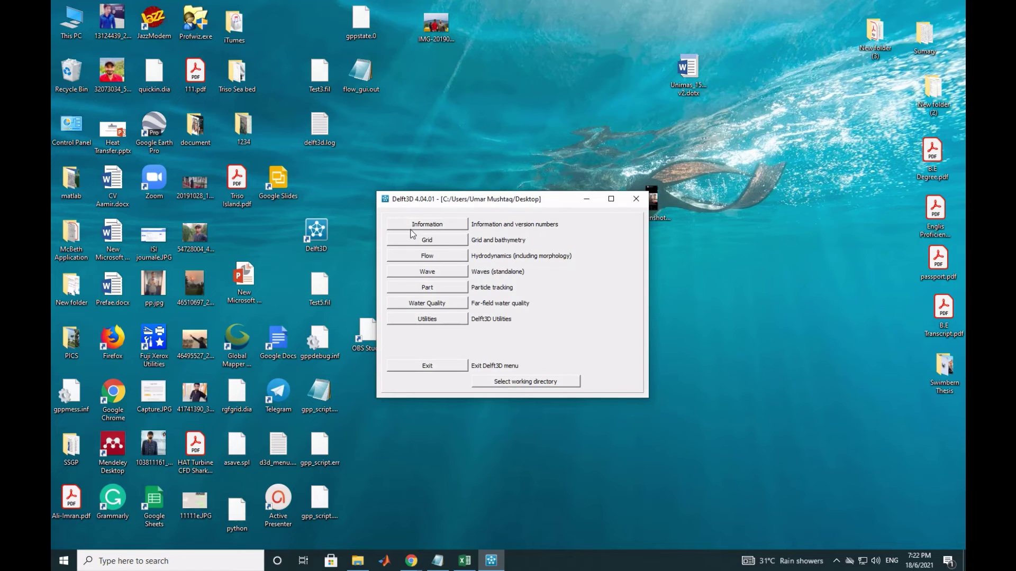
{"action": "left_click", "coordinate": [433, 243]}
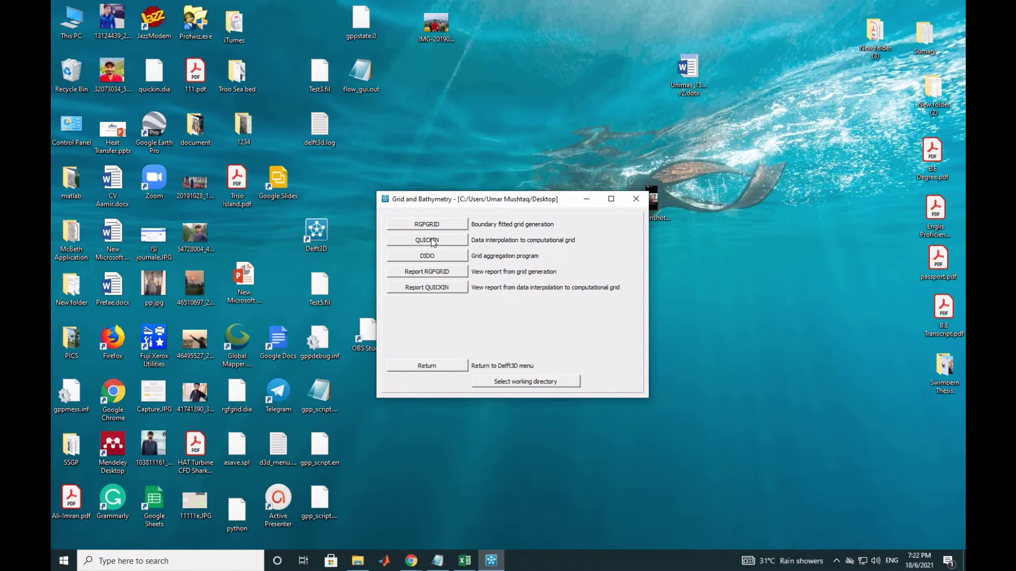
{"action": "left_click", "coordinate": [440, 240]}
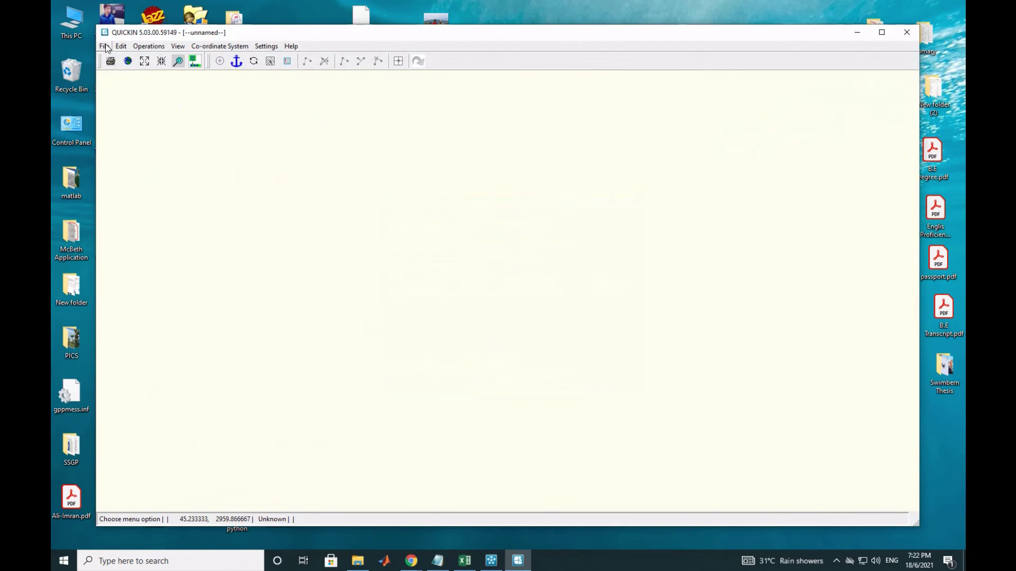
Load the land boundary file Malaysia.ldb from the Test2 folder into QUICKIN
{"action": "left_click", "coordinate": [104, 47]}
{"action": "mouse_move", "coordinate": [148, 118]}
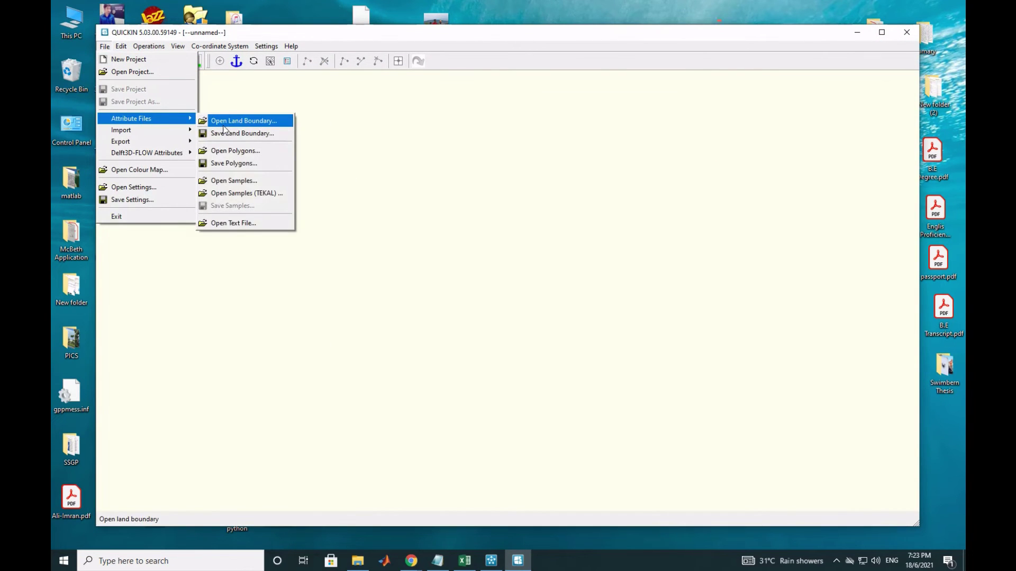
{"action": "left_click", "coordinate": [223, 126]}
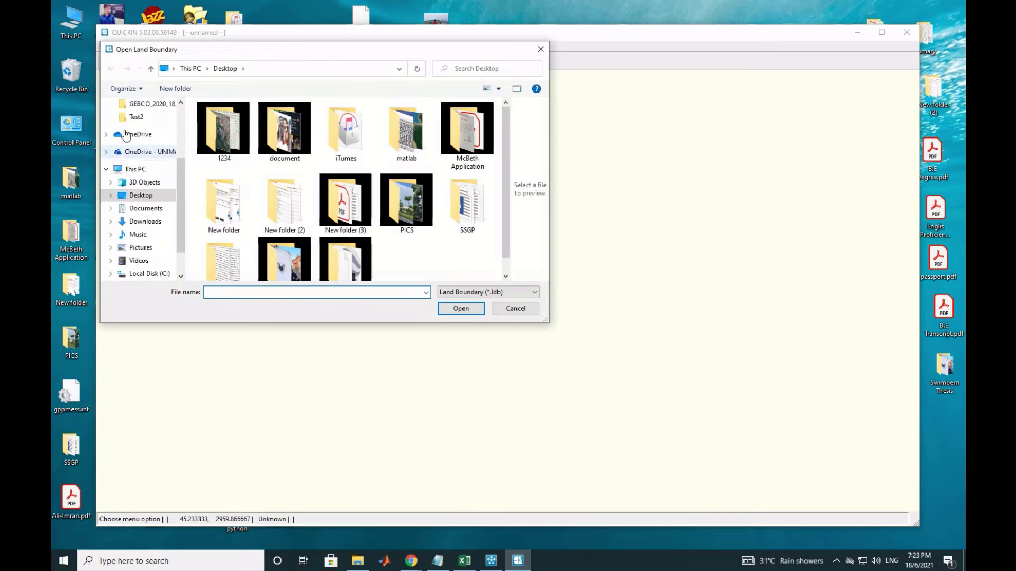
{"action": "scroll", "coordinate": [126, 134], "scroll_direction": "up", "scroll_amount": 1}
{"action": "left_click", "coordinate": [136, 142]}
{"action": "left_click", "coordinate": [226, 122]}
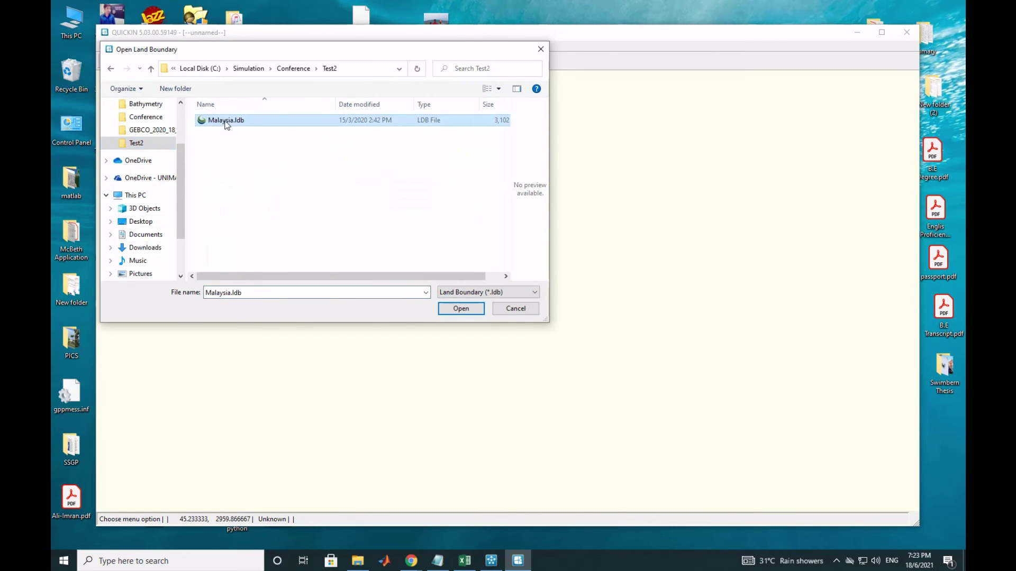
{"action": "left_click", "coordinate": [460, 309]}
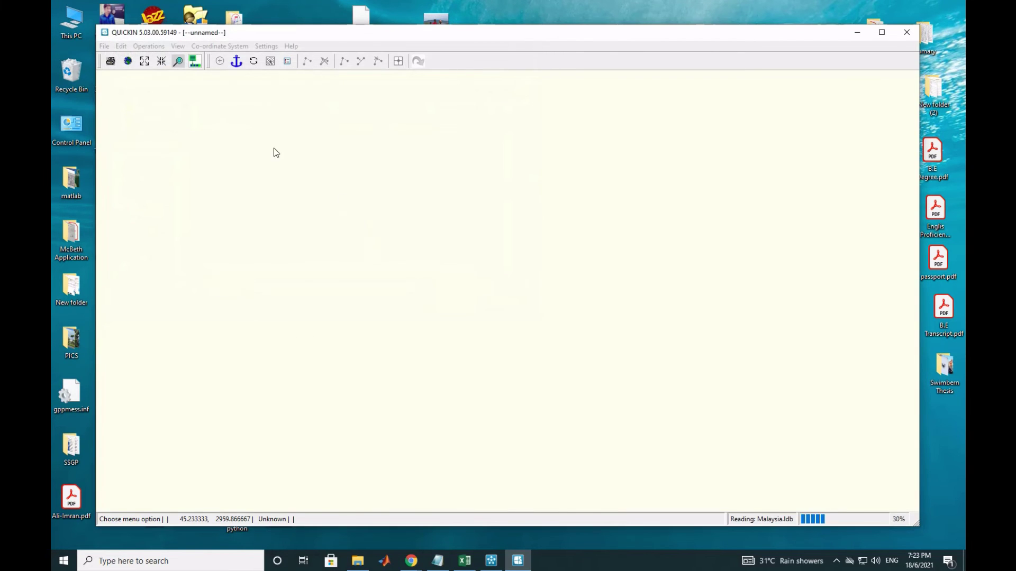
Import the RGFGRID grid file Grid_001.grd from the Test2 folder
{"action": "left_click", "coordinate": [104, 46]}
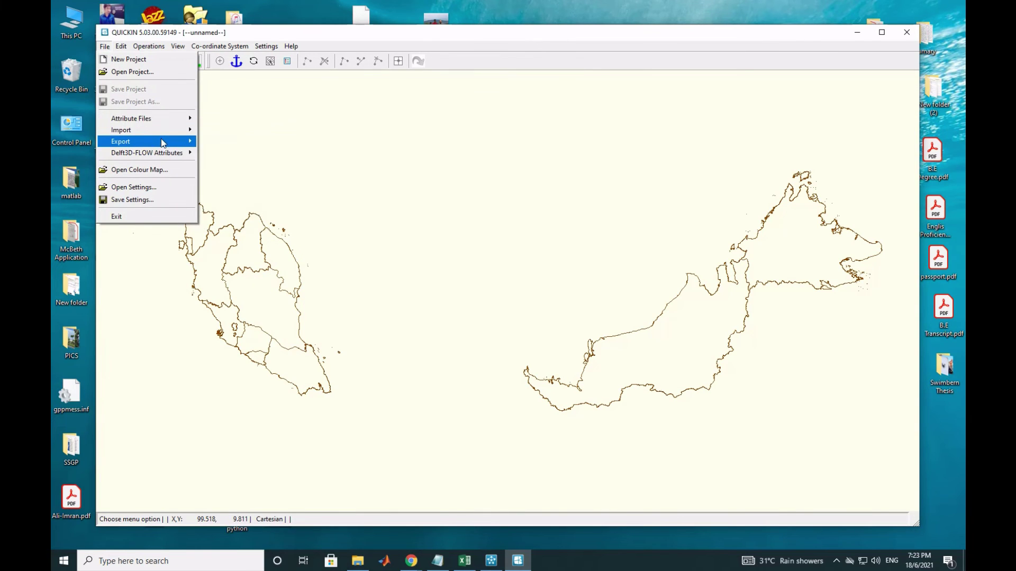
{"action": "mouse_move", "coordinate": [171, 132]}
{"action": "left_click", "coordinate": [218, 132]}
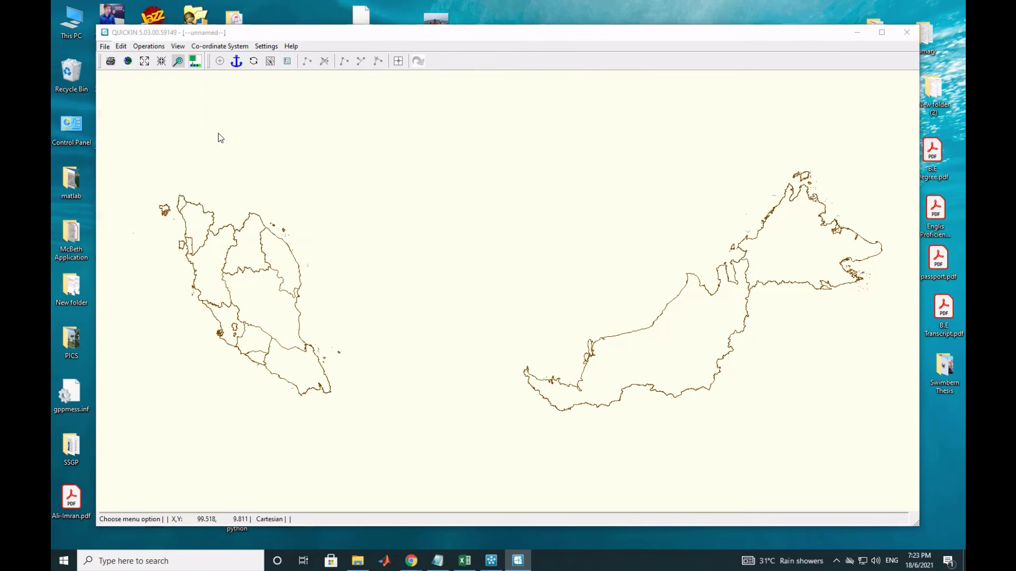
{"action": "left_click", "coordinate": [226, 121]}
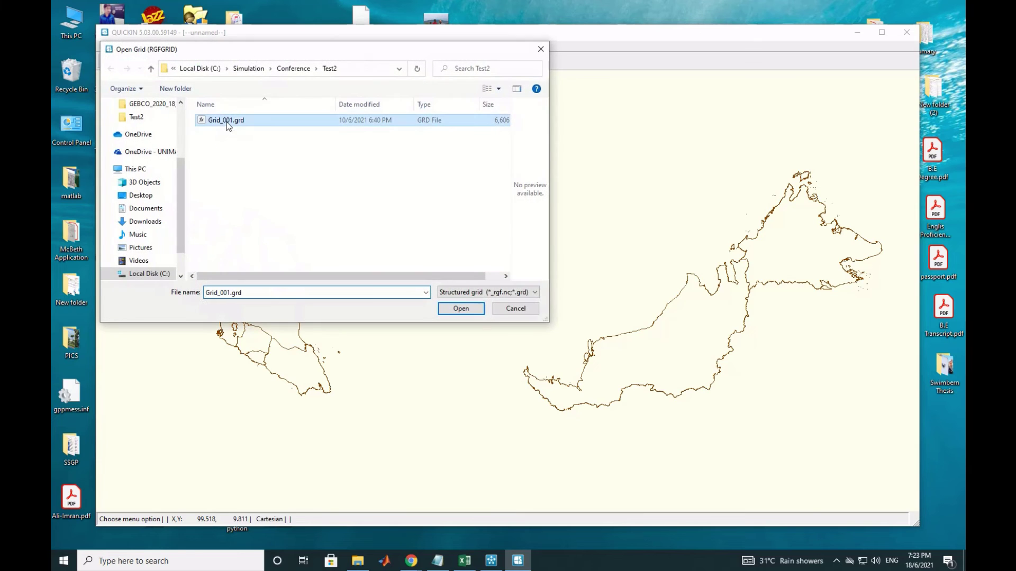
{"action": "left_click", "coordinate": [461, 309]}
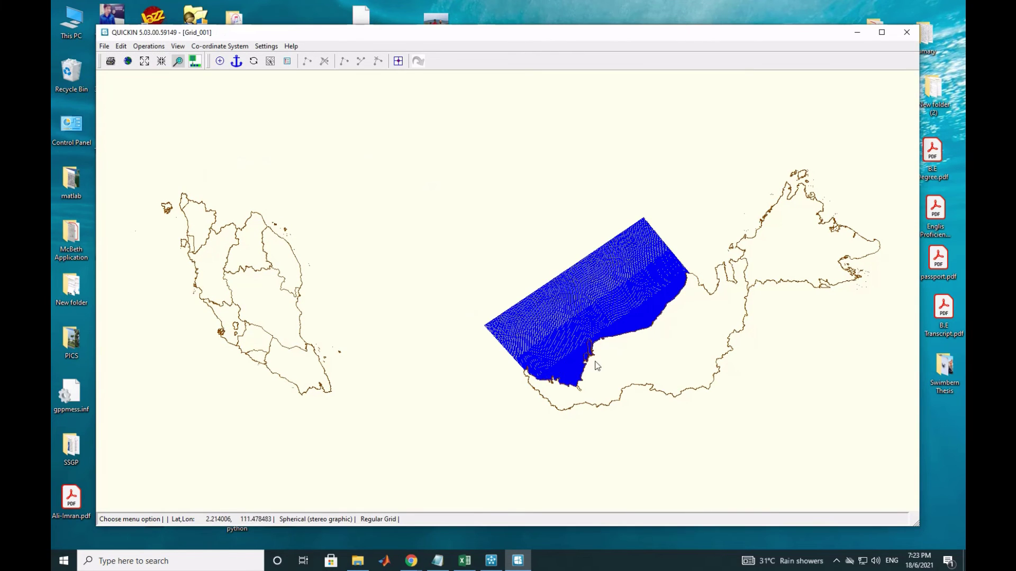
Load the samples file New Text Document.xyz from the GEBCO_2020_18_Jun_2021_82584589a461 folder under Downloads > Bathymetry
{"action": "left_click", "coordinate": [105, 47]}
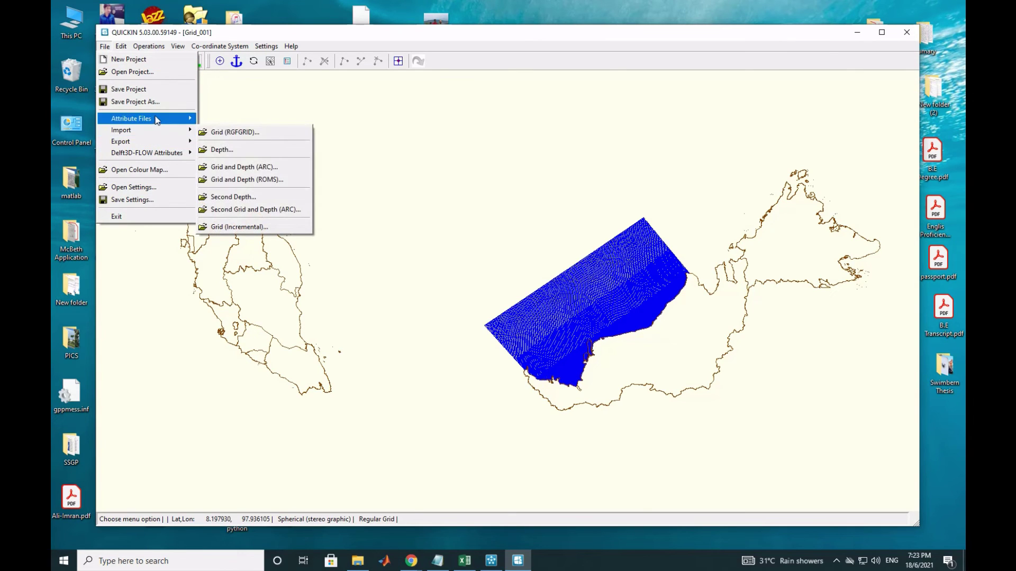
{"action": "mouse_move", "coordinate": [157, 120]}
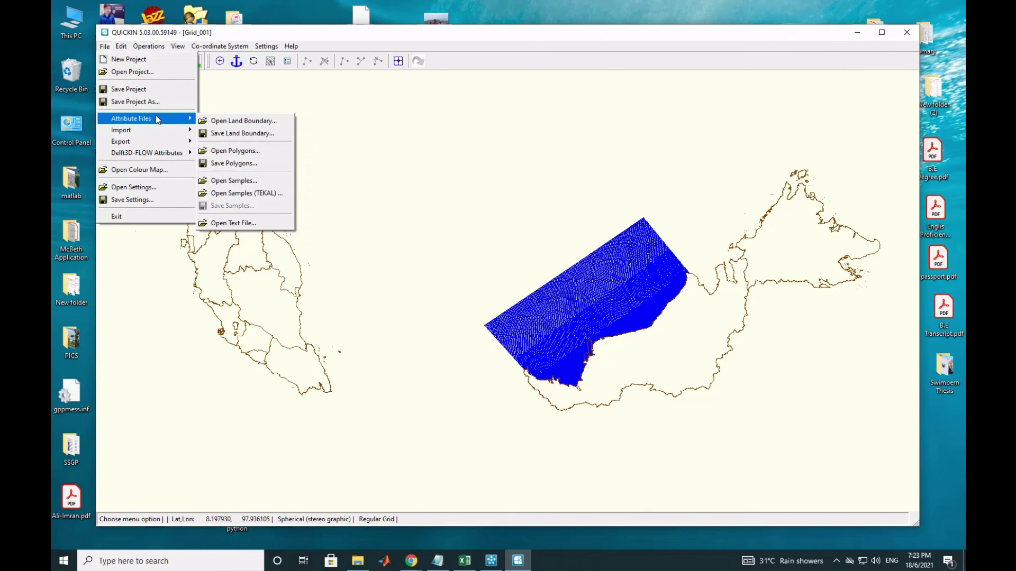
{"action": "left_click", "coordinate": [233, 182]}
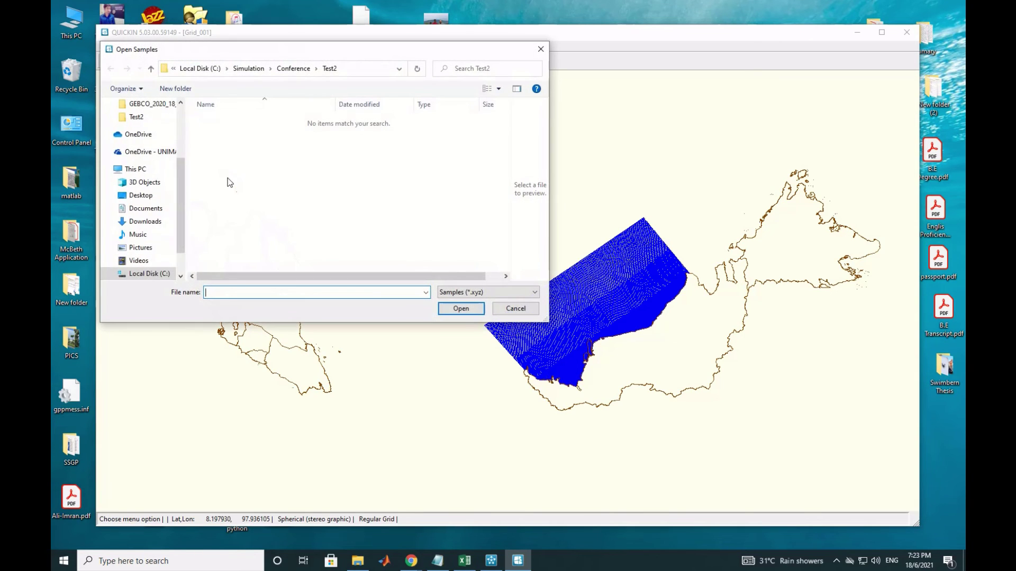
{"action": "left_click", "coordinate": [149, 139]}
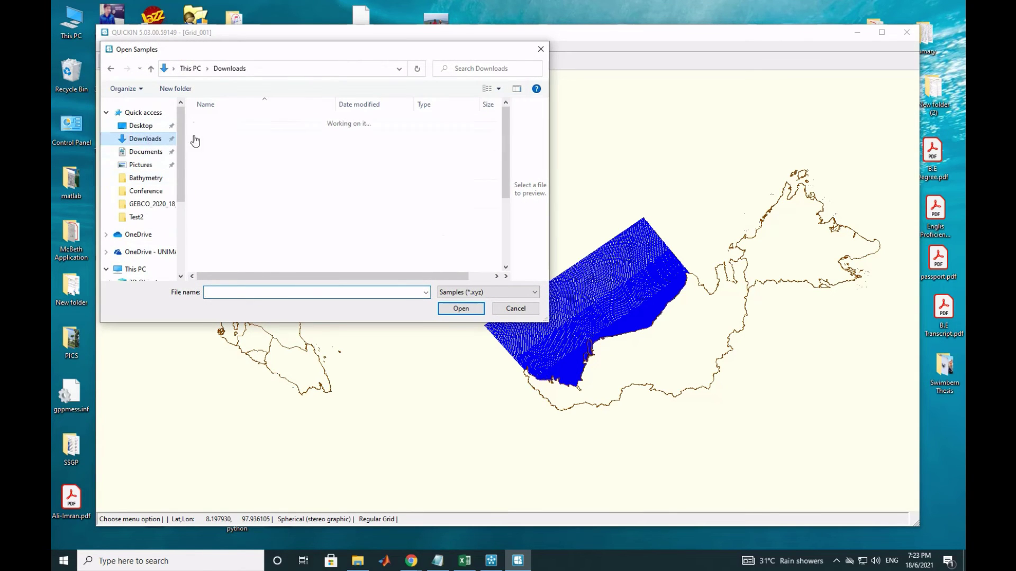
{"action": "left_click", "coordinate": [230, 138]}
{"action": "double_click", "coordinate": [229, 138]}
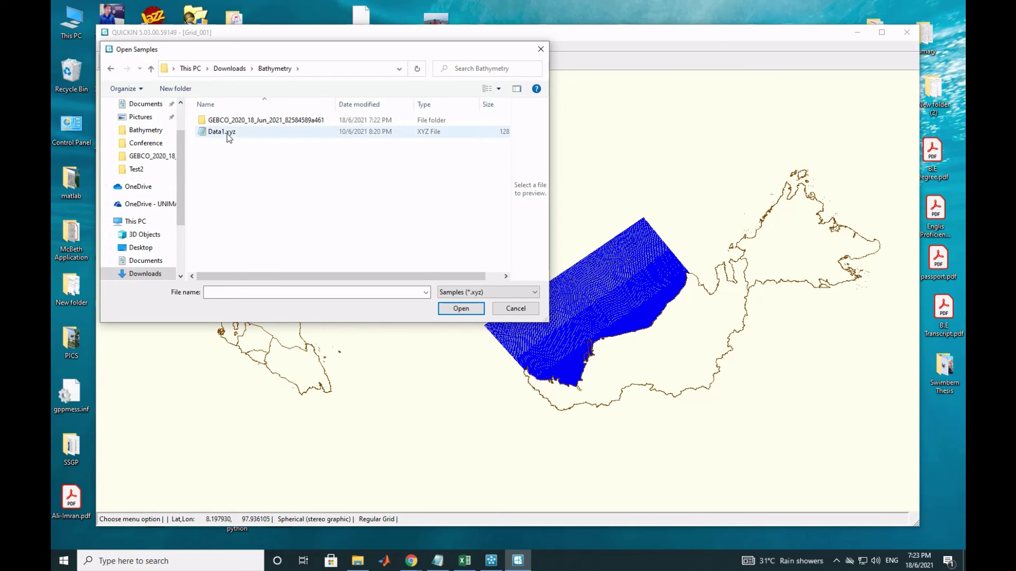
{"action": "double_click", "coordinate": [222, 122]}
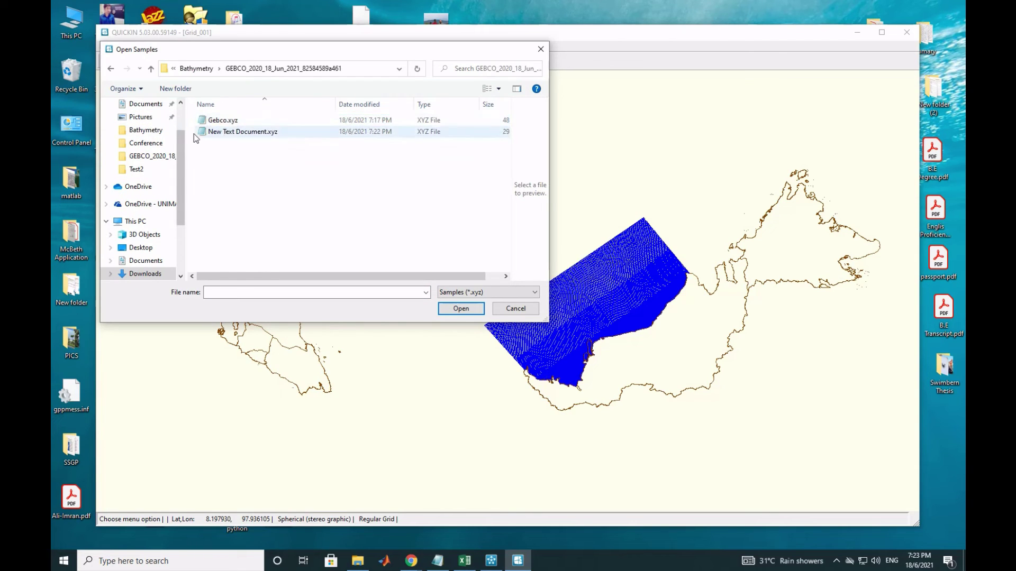
{"action": "left_click", "coordinate": [232, 133]}
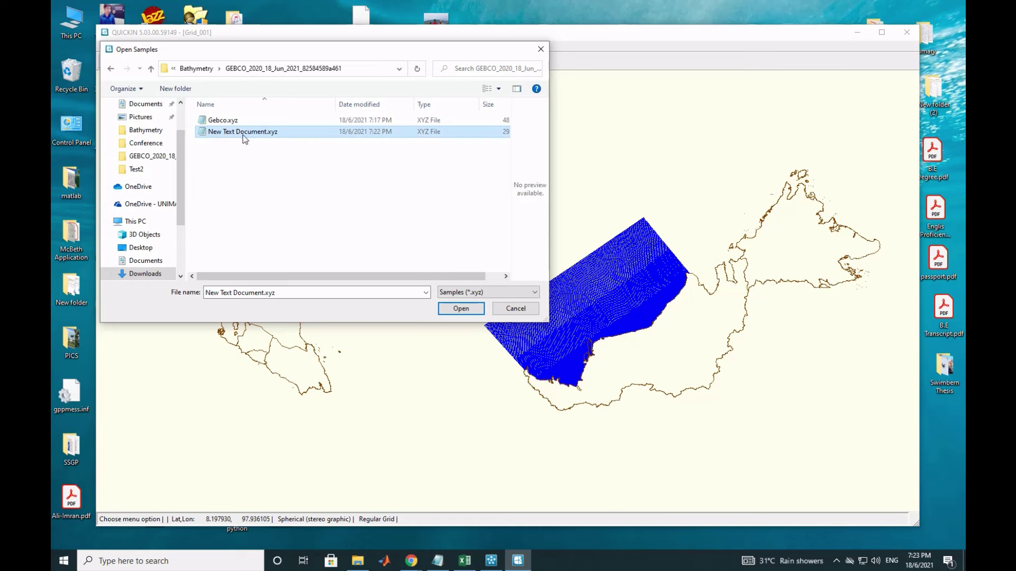
{"action": "left_click", "coordinate": [461, 308]}
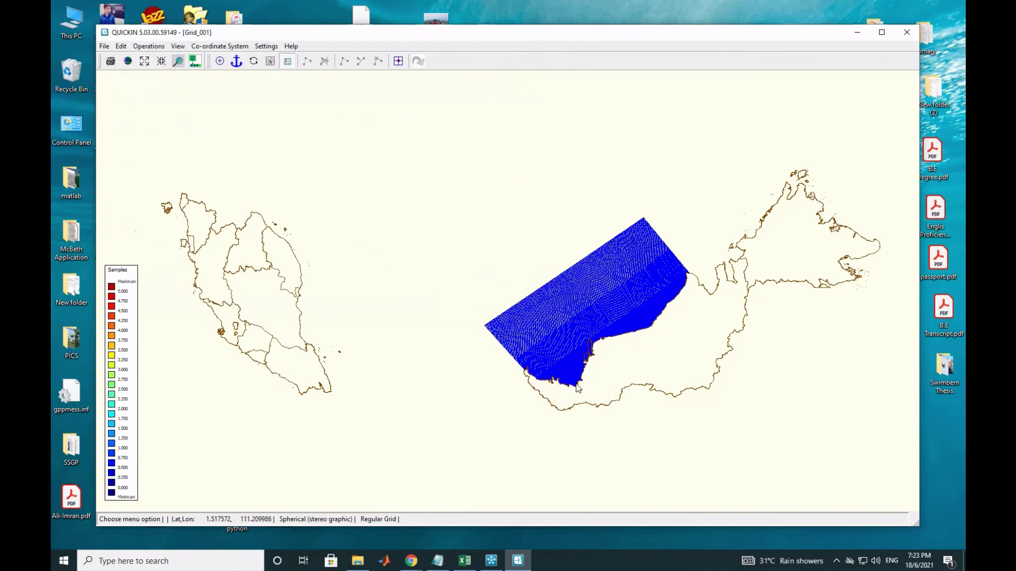
Examine how the loaded depth samples cover the grid cells, the nearby coastline and the small island offshore
{"action": "scroll", "coordinate": [557, 395], "scroll_direction": "up", "scroll_amount": 6}
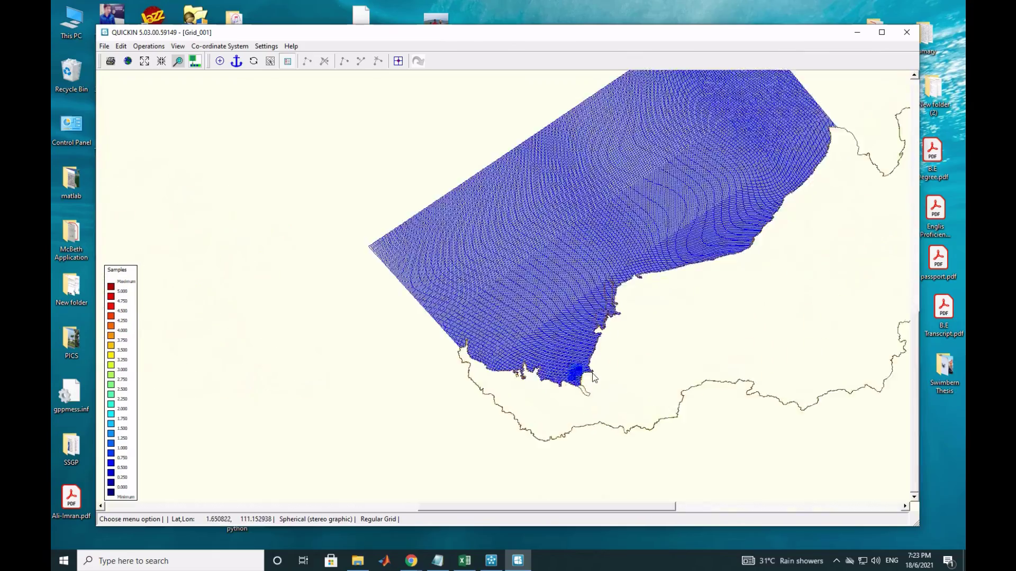
{"action": "scroll", "coordinate": [568, 382], "scroll_direction": "up", "scroll_amount": 3}
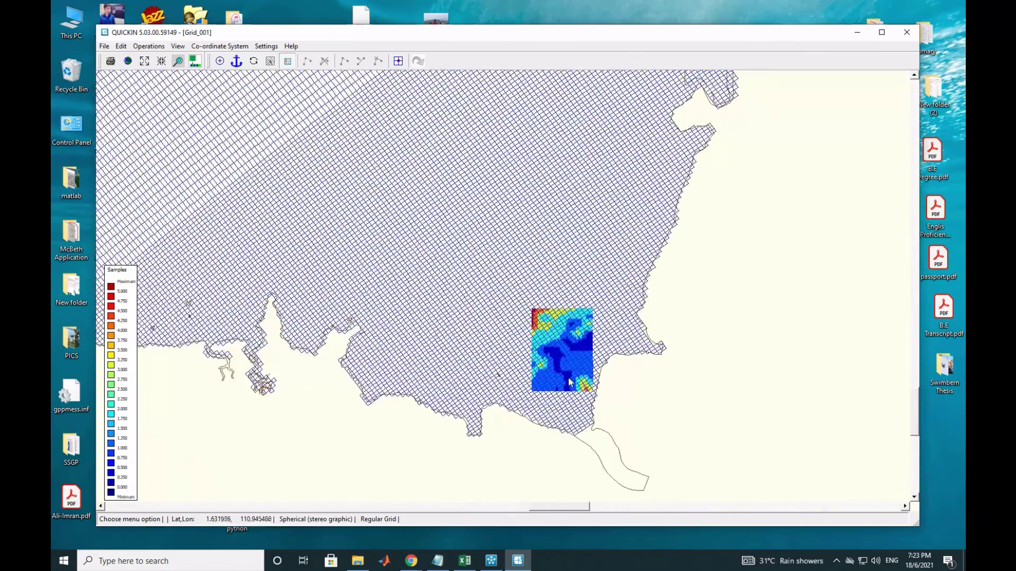
{"action": "scroll", "coordinate": [576, 388], "scroll_direction": "up", "scroll_amount": 5}
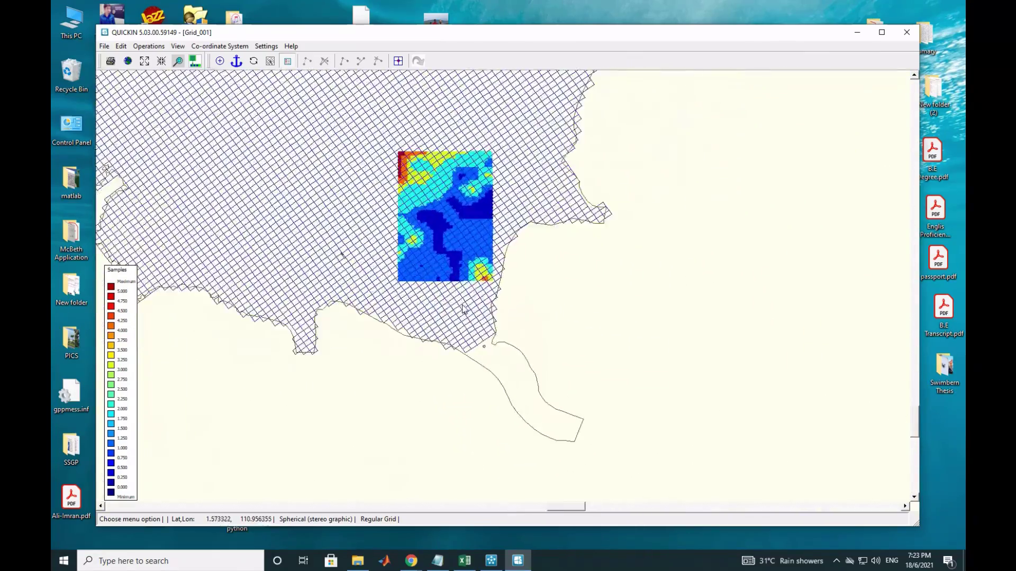
{"action": "left_click_drag", "start_coordinate": [460, 301], "coordinate": [443, 449]}
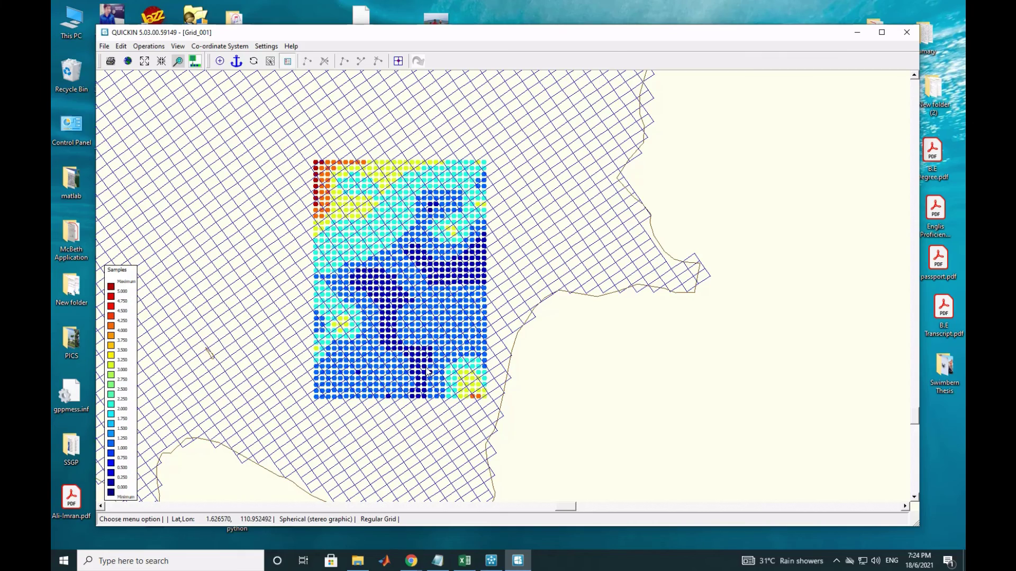
{"action": "left_click_drag", "start_coordinate": [428, 373], "coordinate": [476, 328]}
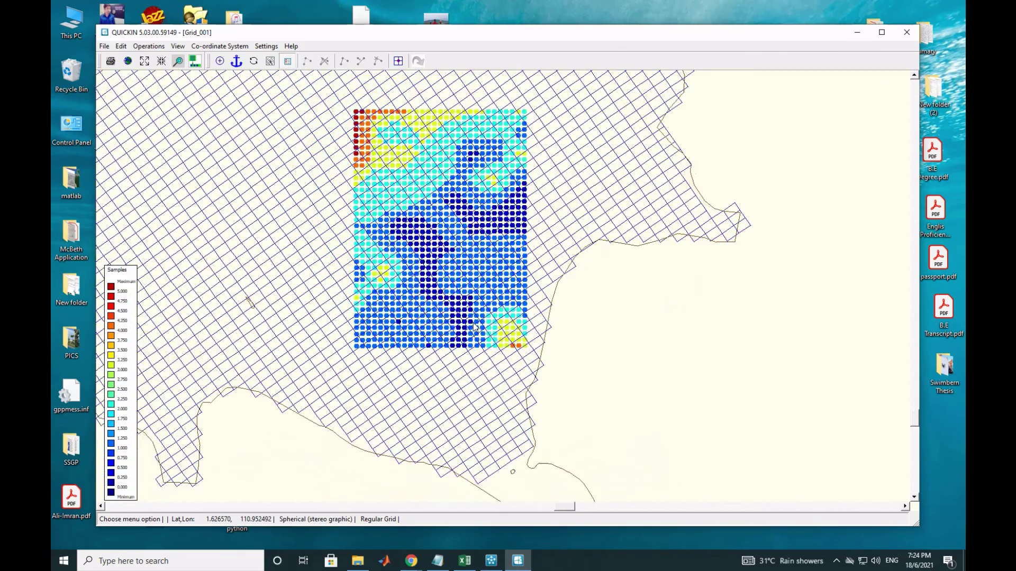
{"action": "scroll", "coordinate": [249, 286], "scroll_direction": "up", "scroll_amount": 4}
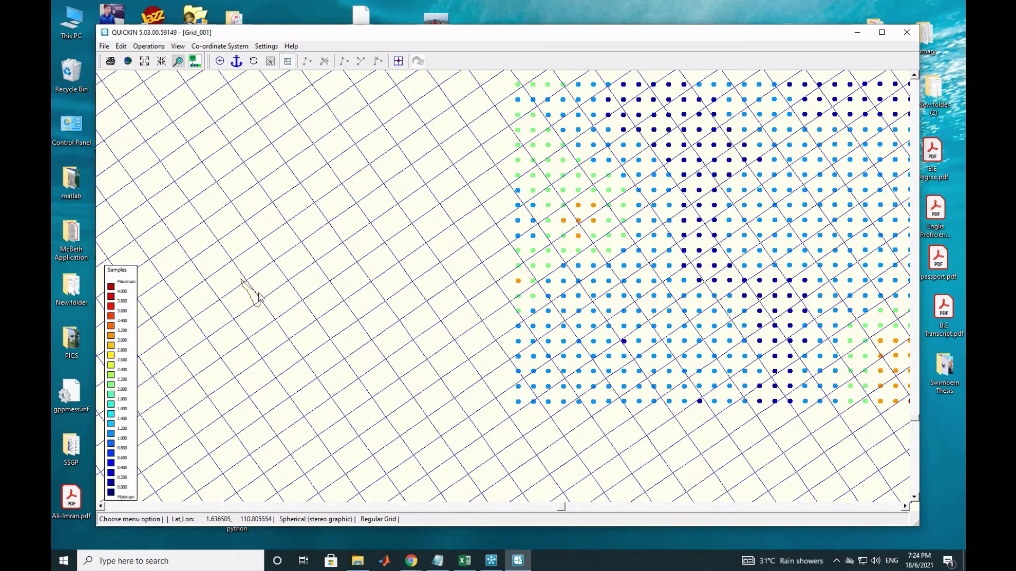
{"action": "scroll", "coordinate": [459, 162], "scroll_direction": "down", "scroll_amount": 8}
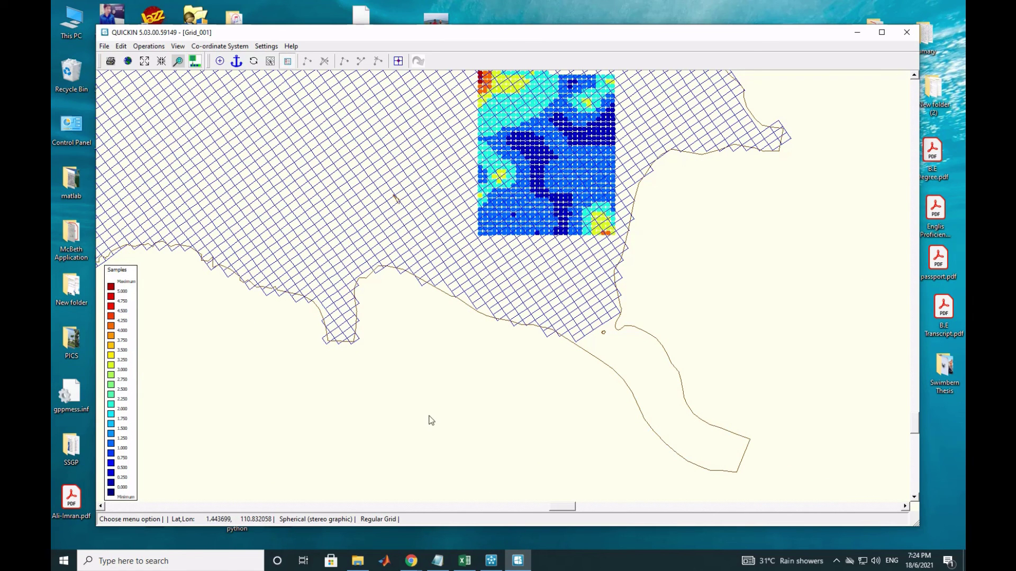
Switch to File Explorer and review the refreshed file list of the GEBCO download folder, including the Bathymetry.py script
{"action": "left_click", "coordinate": [358, 565]}
{"action": "right_click", "coordinate": [416, 259]}
{"action": "left_click", "coordinate": [447, 302]}
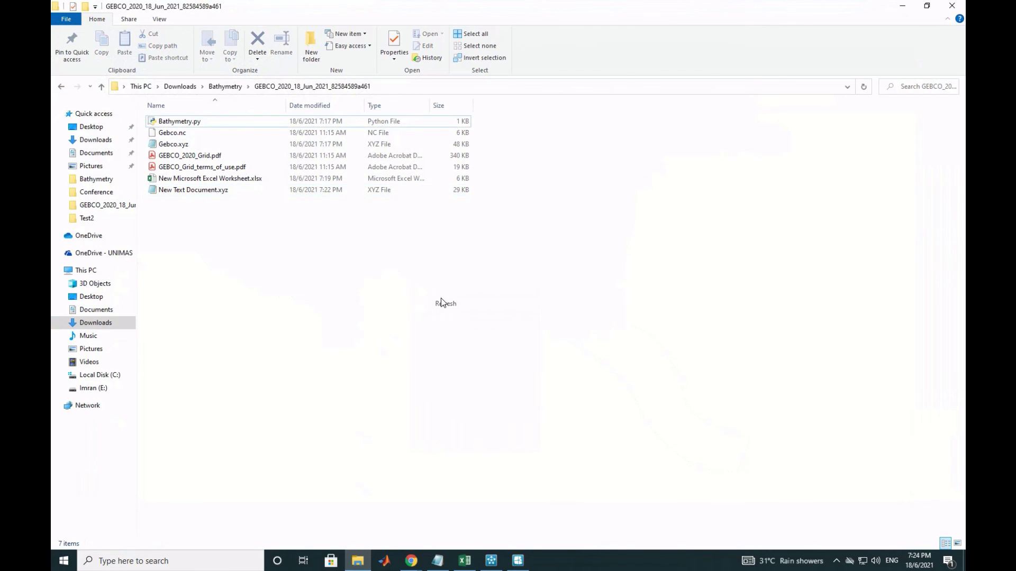
{"action": "right_click", "coordinate": [424, 267]}
{"action": "left_click", "coordinate": [447, 311]}
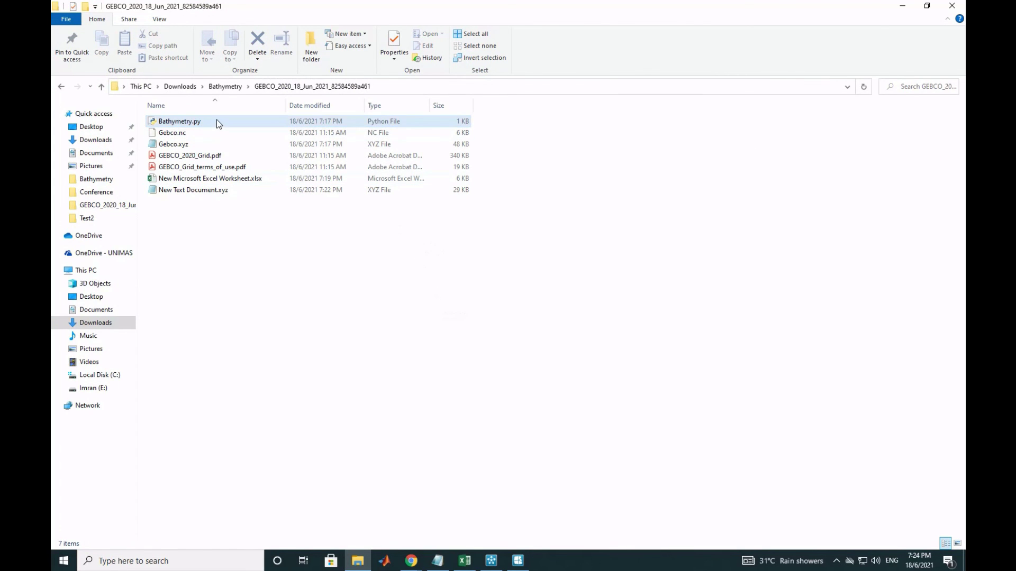
{"action": "left_click", "coordinate": [217, 121]}
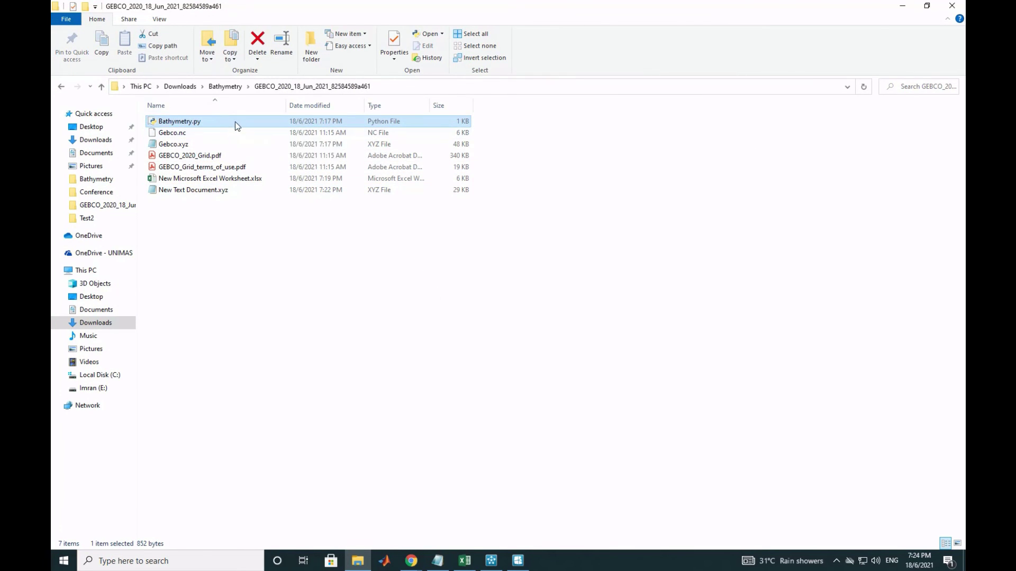
{"action": "right_click", "coordinate": [221, 240]}
{"action": "left_click", "coordinate": [249, 279]}
{"action": "right_click", "coordinate": [241, 260]}
{"action": "left_click", "coordinate": [267, 306]}
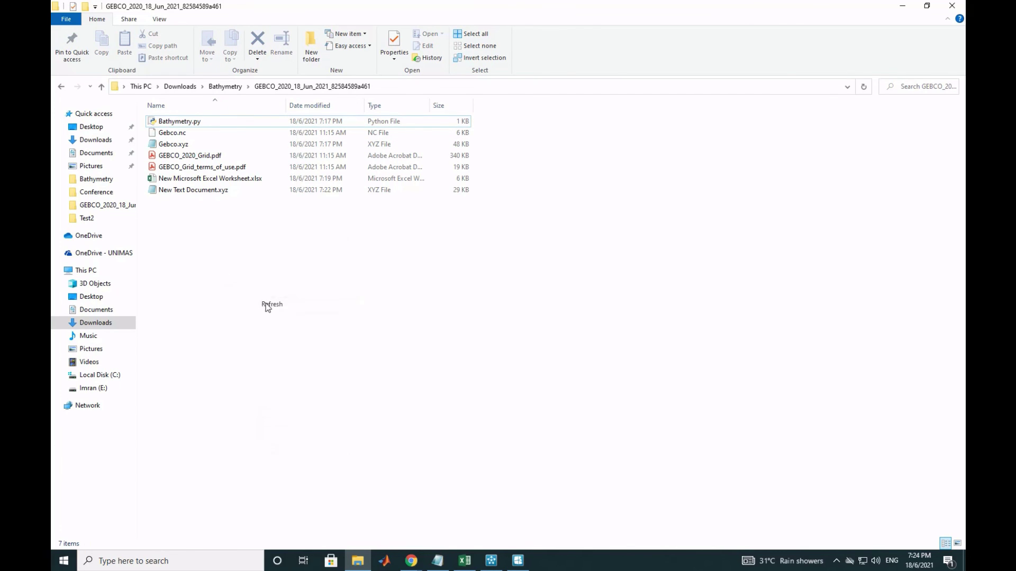